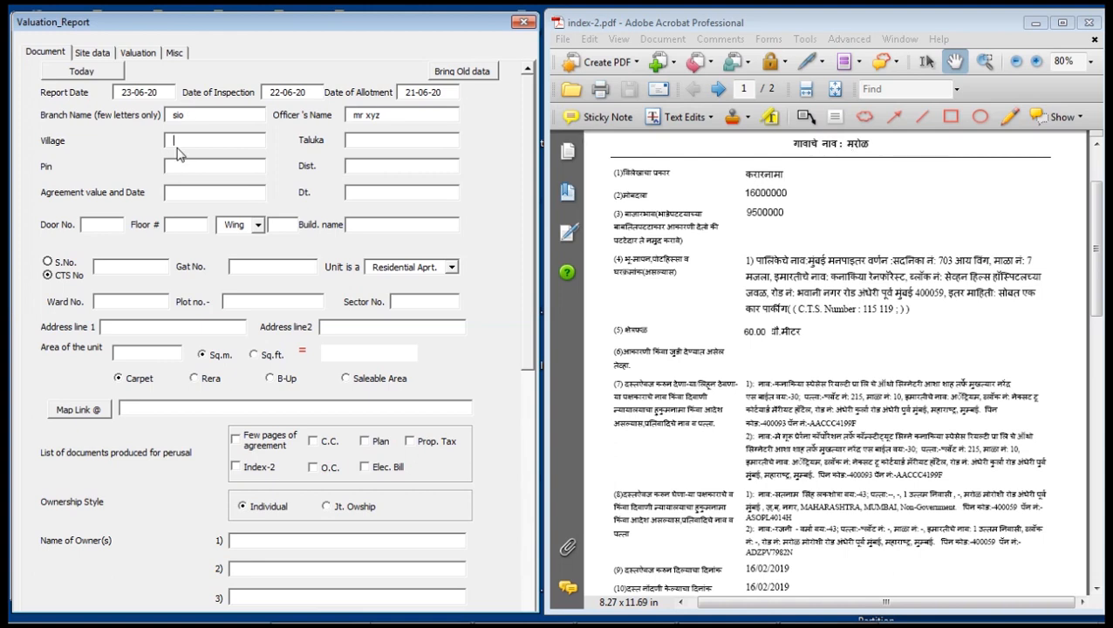
Enter village marol, taluka andheri and pin 400059 on the valuation form.
type("ma")
type("an")
type("400059")
key("Tab")
left_click(183, 193)
key("Tab")
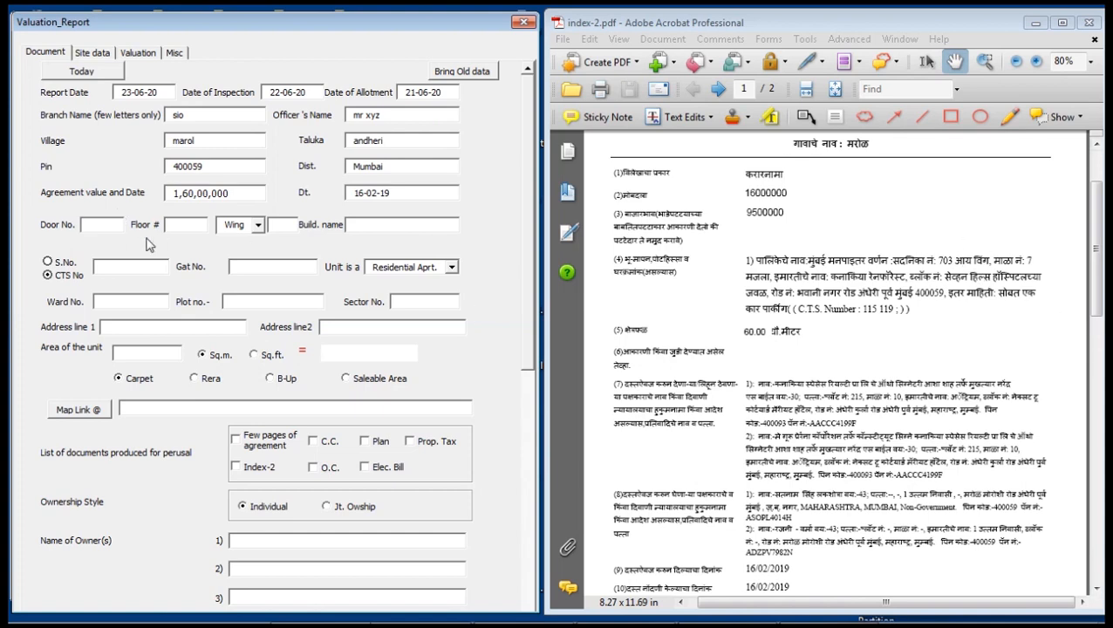
key("Tab")
key("shift+Tab")
type("12")
key("Tab")
left_click(118, 226)
left_click_drag(118, 225, 59, 222)
type("1303")
key("Tab")
left_click_drag(111, 223, 38, 211)
type("70")
key("Tab")
key("Tab")
key("Tab")
type("t")
key("Tab")
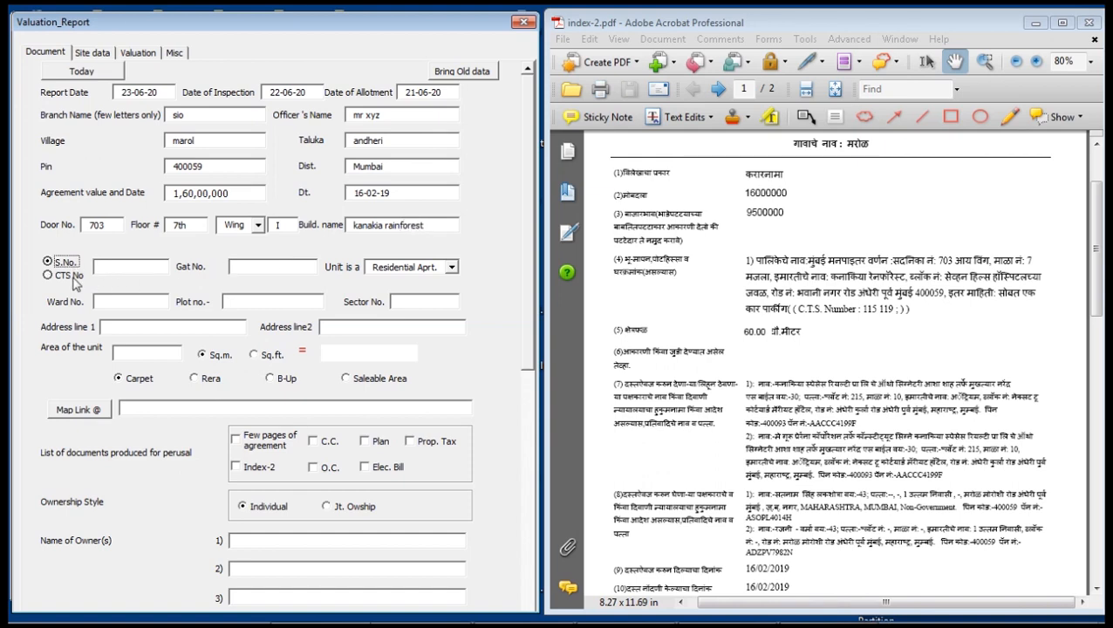
left_click(127, 268)
key("Tab")
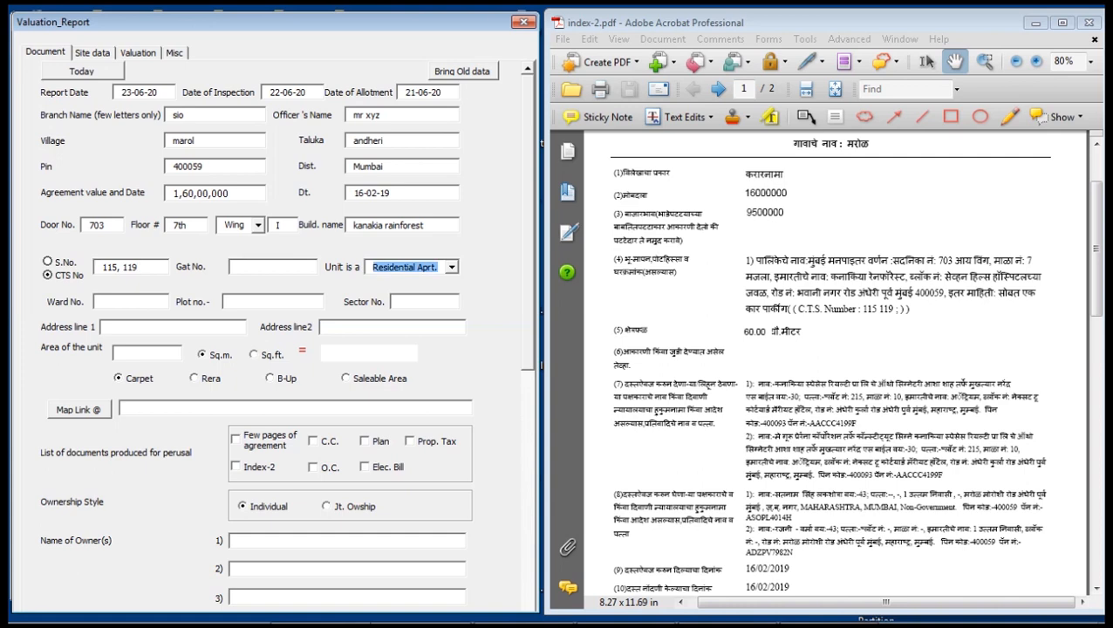
Keep Residential Aprt. as the unit type, then move on to the ward number and address.
left_click(451, 267)
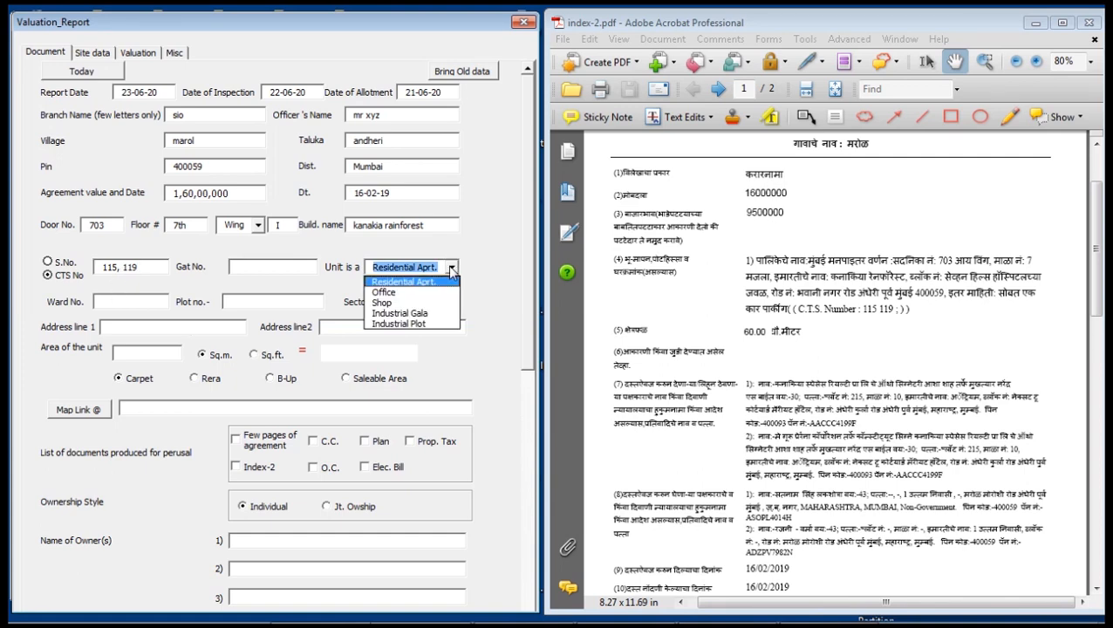
left_click(429, 295)
left_click(453, 268)
left_click(425, 282)
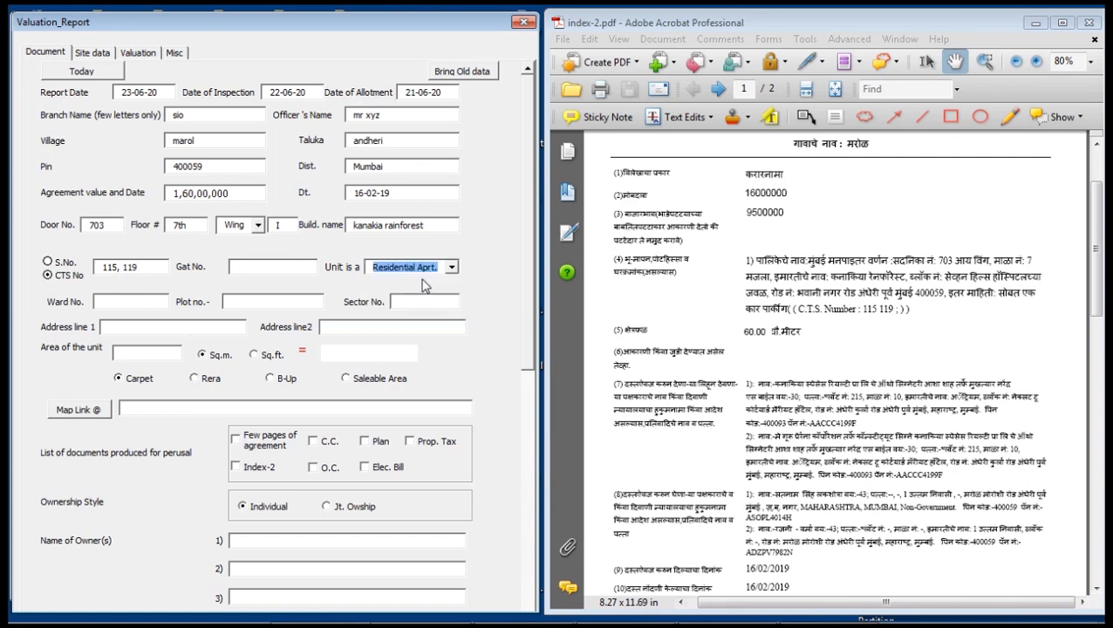
left_click(143, 300)
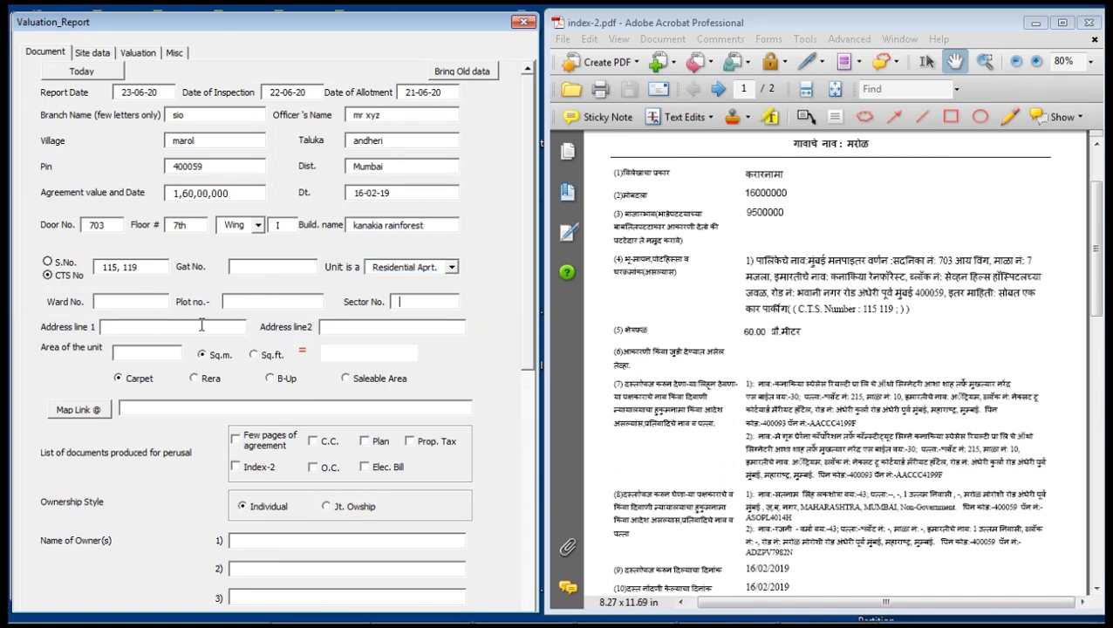
left_click(175, 328)
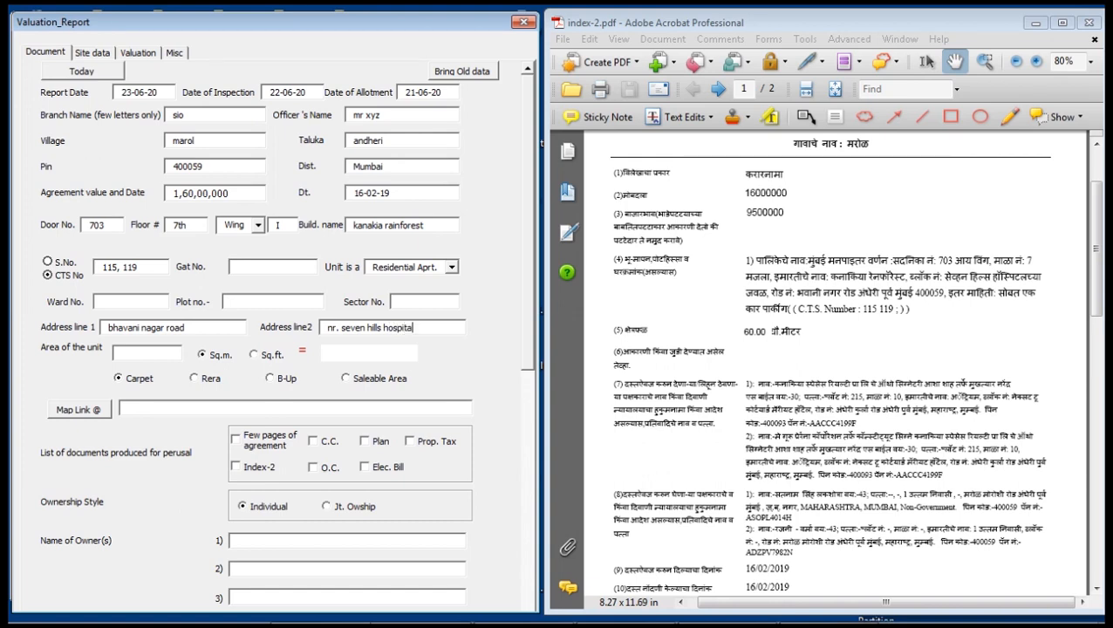
Enter a 60 sq.m. area and keep Carpet as the area type.
key("Tab")
left_click(159, 353)
key("Tab")
left_click(128, 378)
left_click(223, 384)
left_click(292, 384)
left_click(377, 386)
left_click(146, 381)
Look up Kanakia Rainforest on Google Maps and copy the page's URL.
left_click(87, 410)
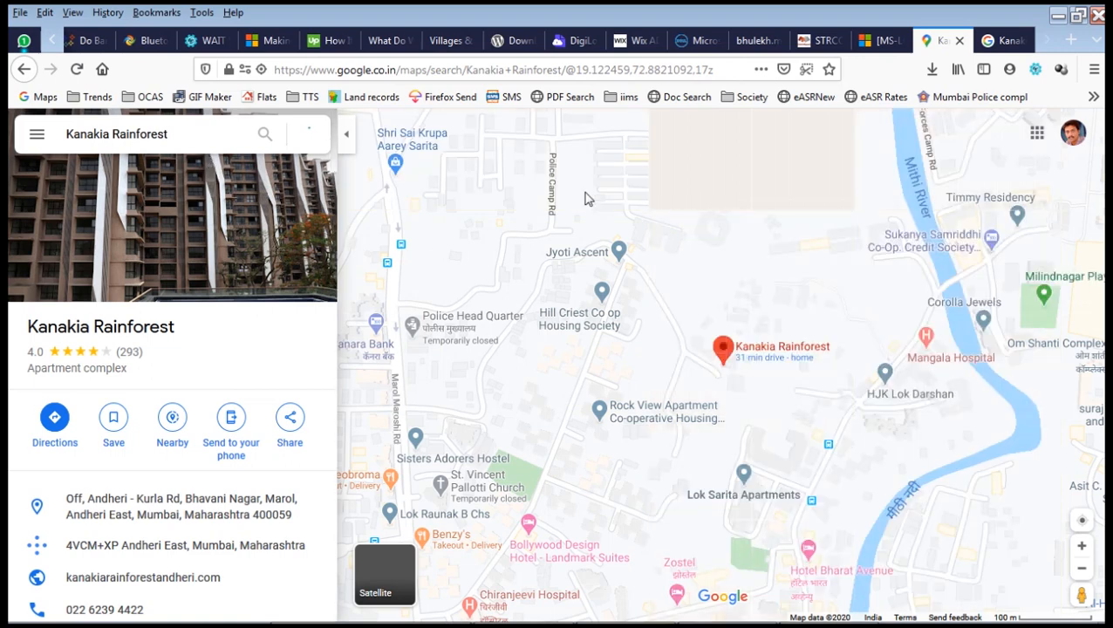
left_click(565, 73)
right_click(565, 75)
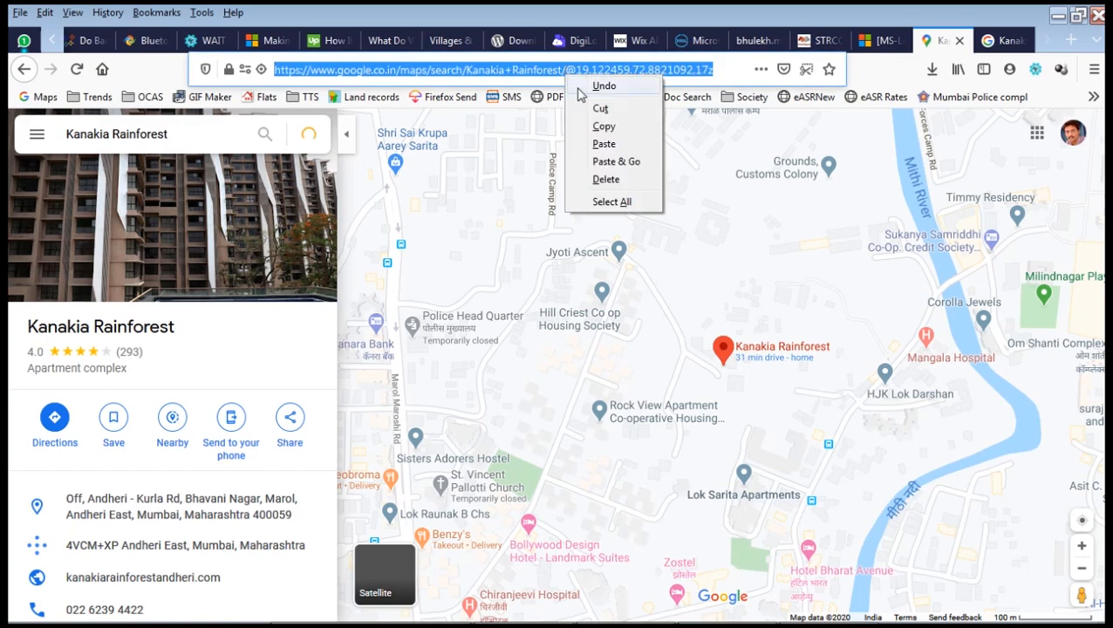
left_click(607, 131)
key("alt+Tab")
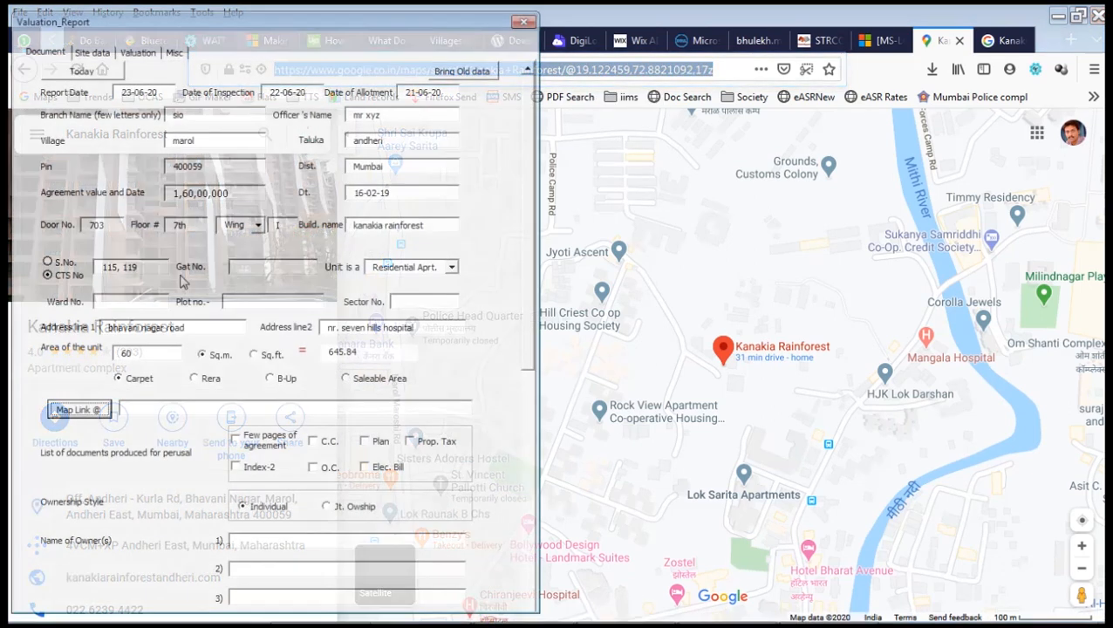
Paste the Kanakia Rainforest Google Maps URL into the Map Link field and select its coordinates.
left_click(168, 408)
key("ctrl+v")
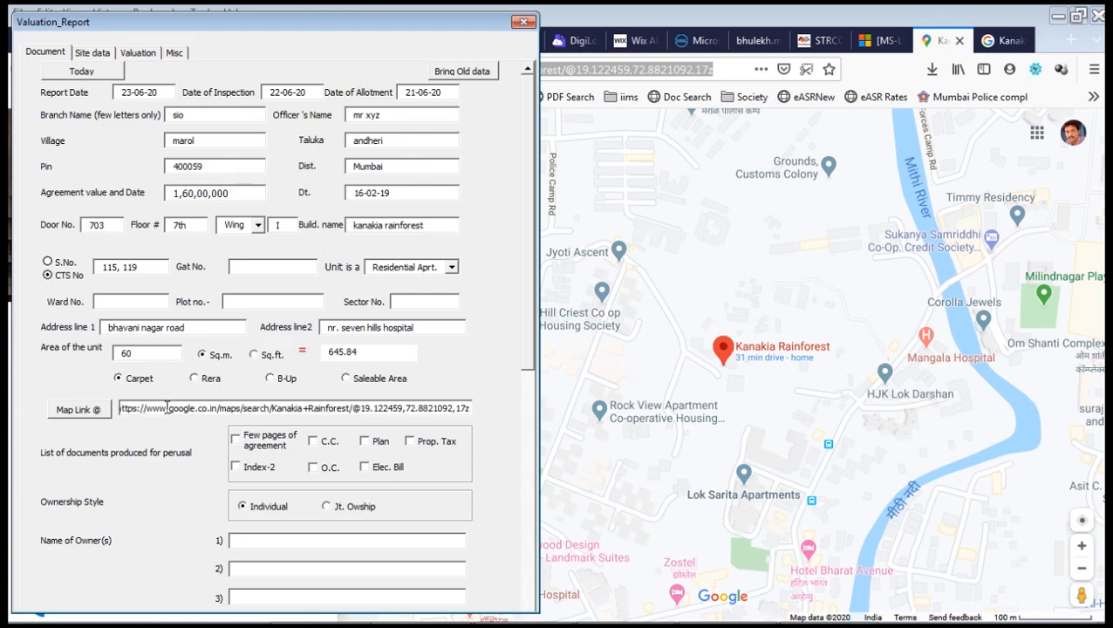
left_click_drag(361, 408, 454, 407)
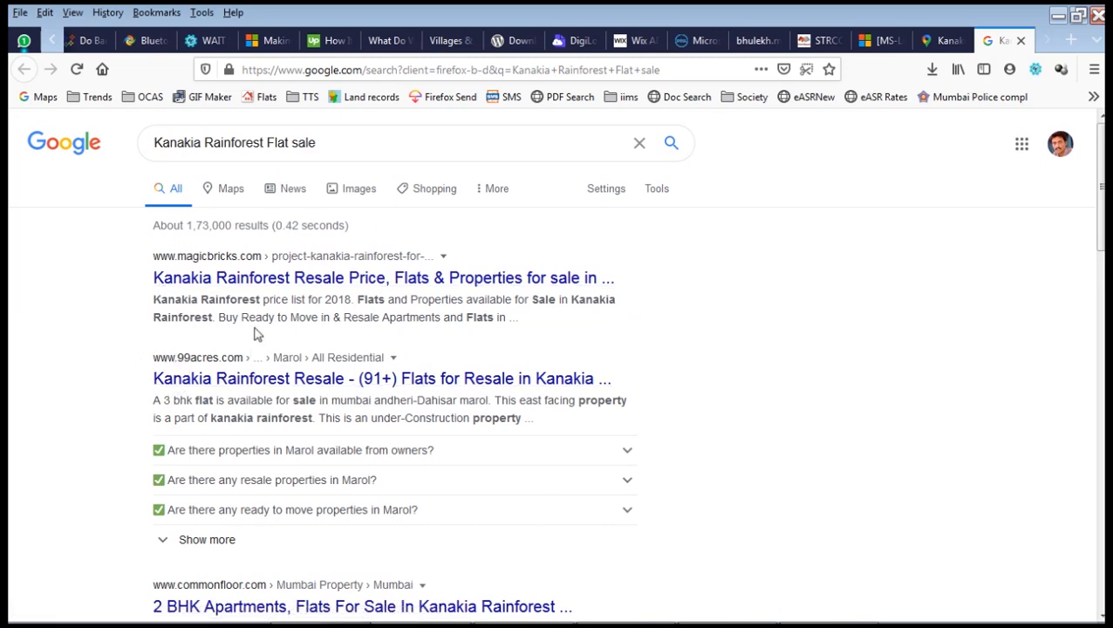
Scroll through Google's Kanakia Rainforest flat-sale listings, priced ₹1,48,00,000 to ₹3,34,00,000.
scroll(262, 317, "down", 1)
scroll(262, 317, "down", 4)
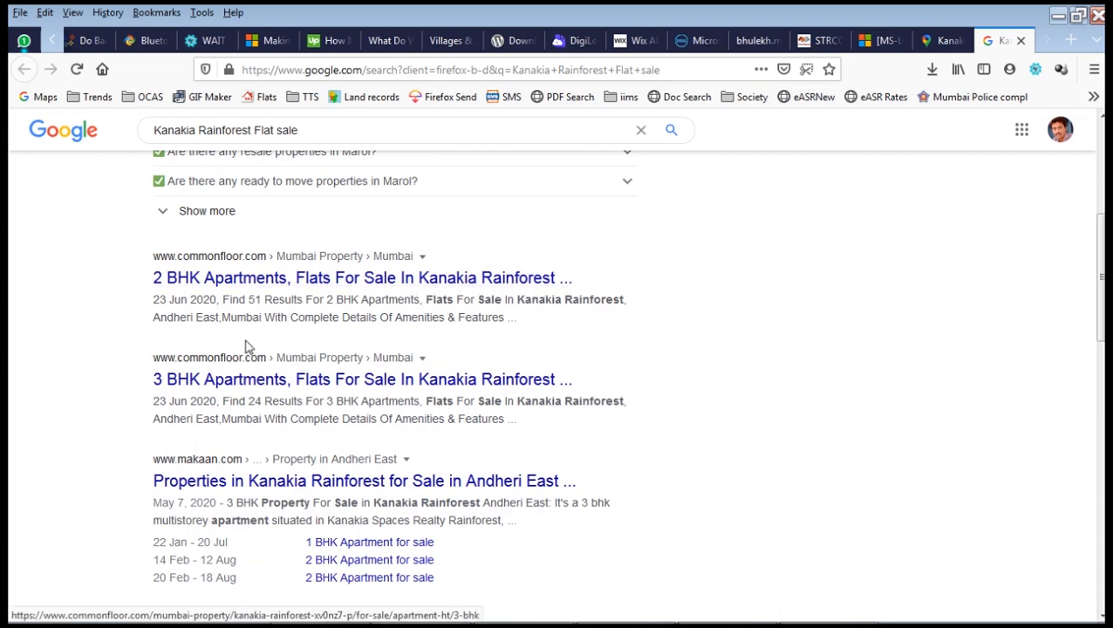
scroll(476, 397, "down", 2)
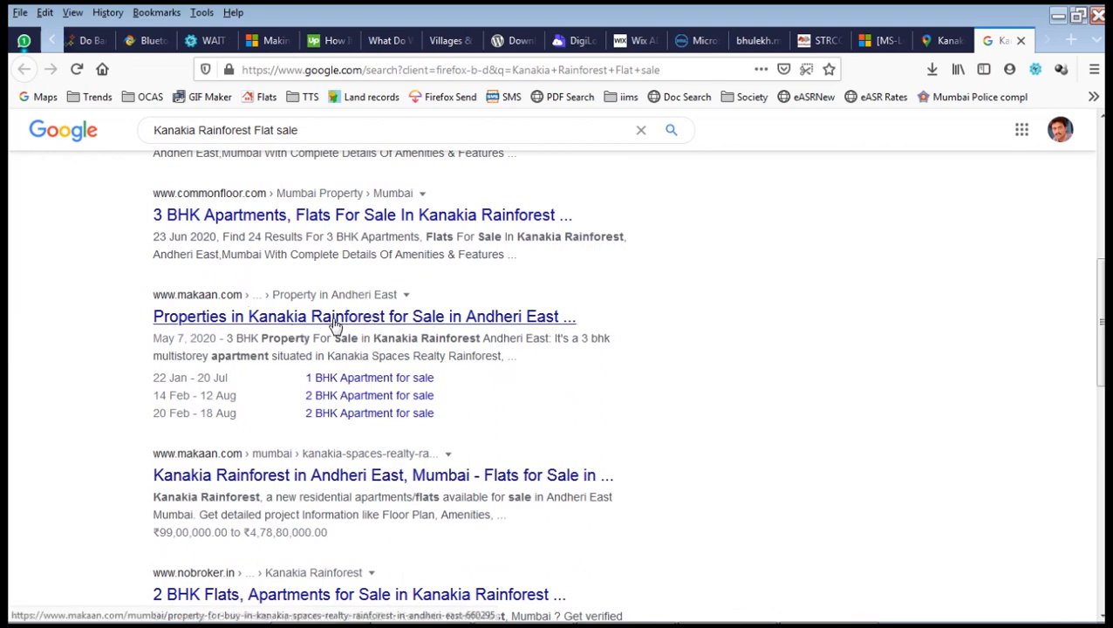
scroll(334, 323, "down", 3)
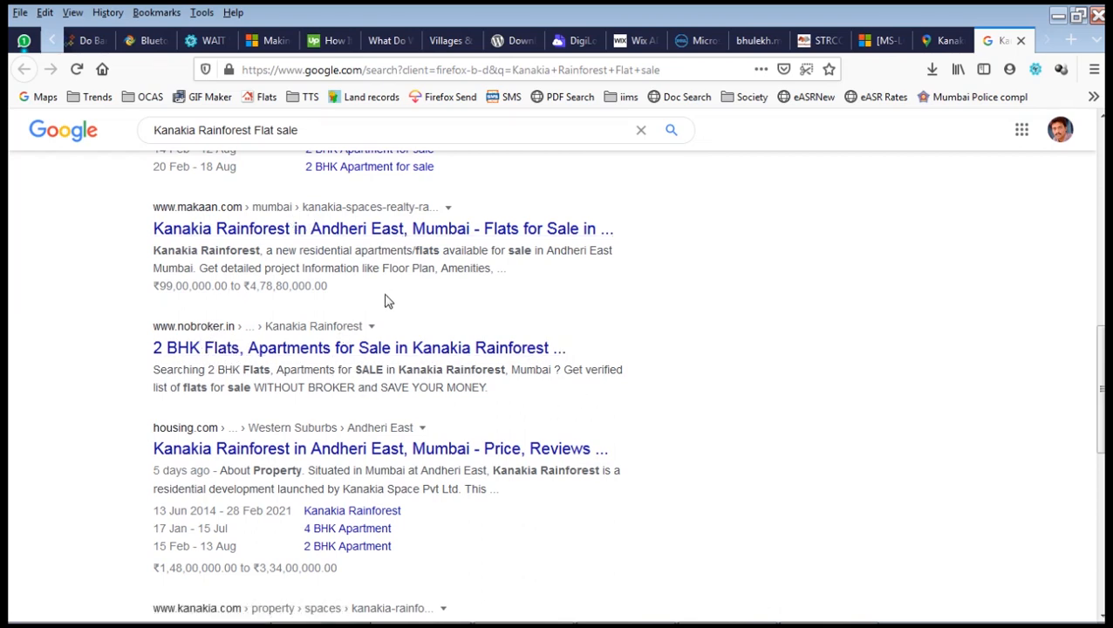
scroll(388, 301, "down", 2)
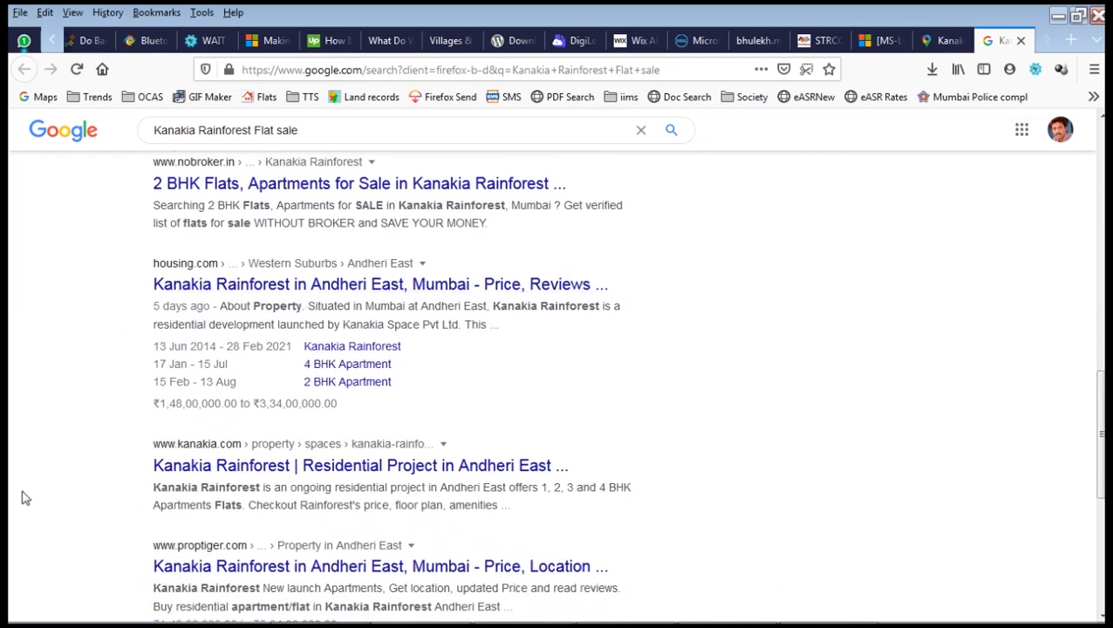
scroll(259, 437, "down", 2)
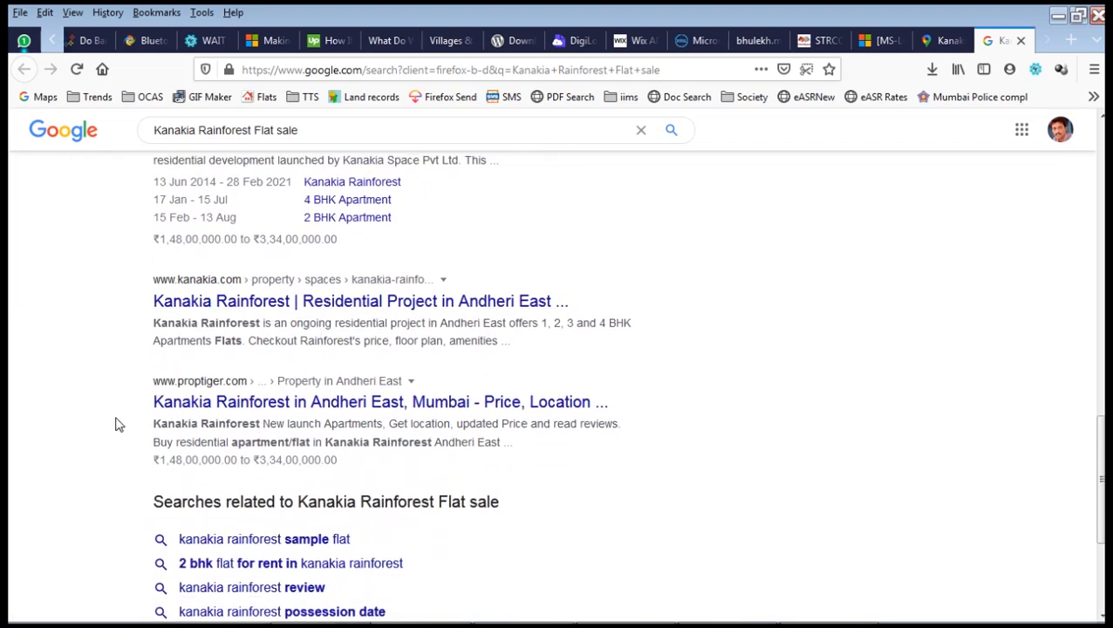
scroll(330, 340, "up", 2)
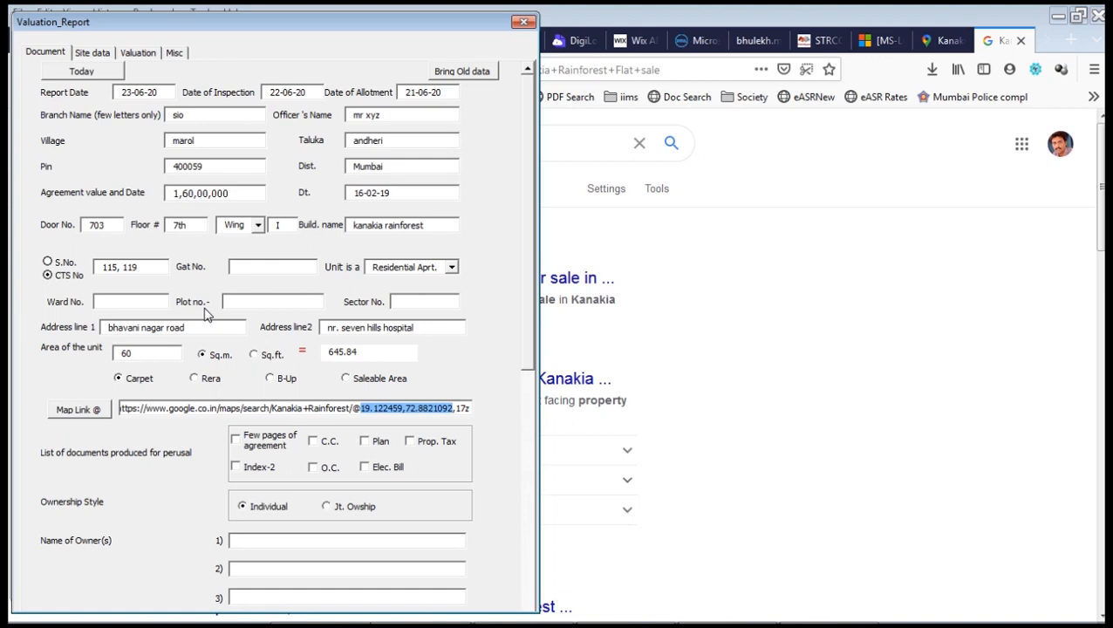
Tick agreement pages, C.C., O.C. and Index-2 as documents produced.
left_click(270, 443)
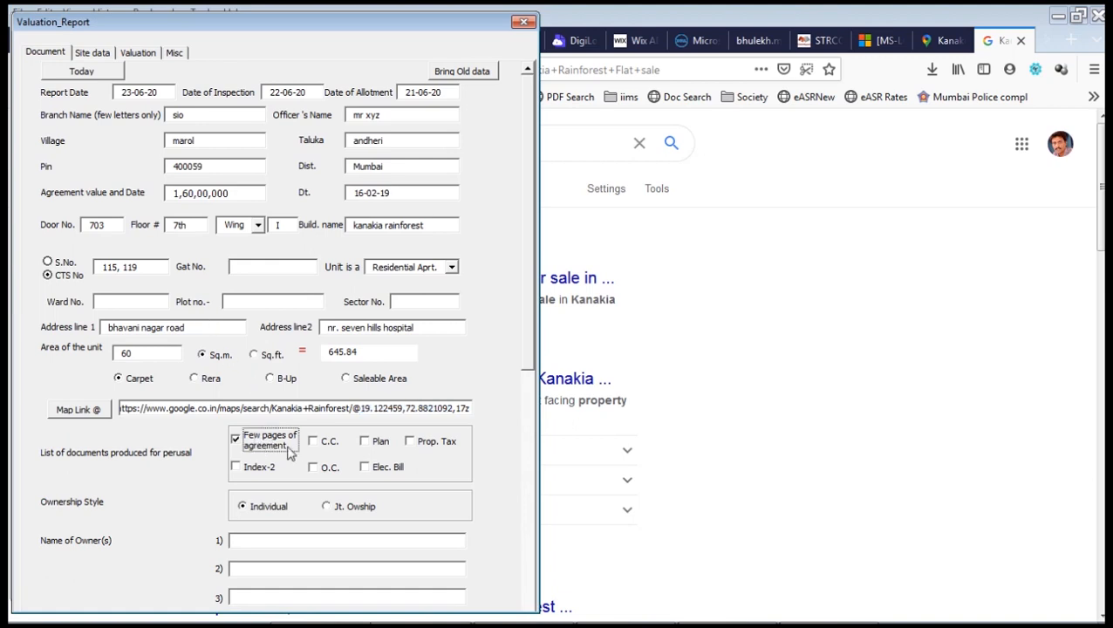
left_click(329, 442)
left_click(331, 471)
left_click(272, 469)
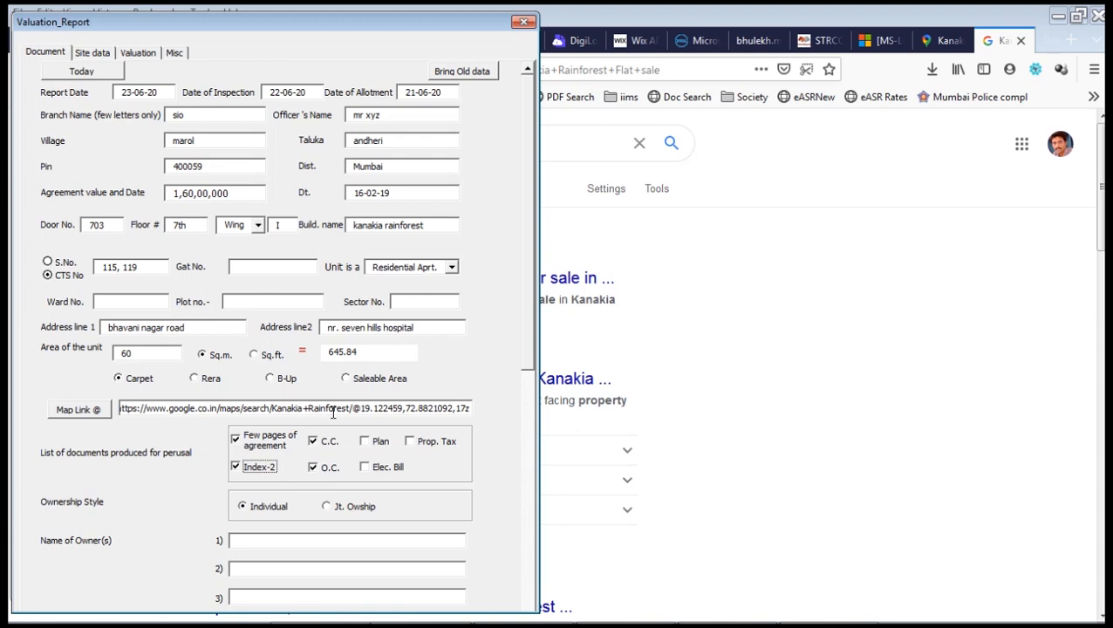
Set ownership to Jt. Owship and scroll down to the owner details.
left_click(279, 515)
left_click(358, 510)
left_click(271, 510)
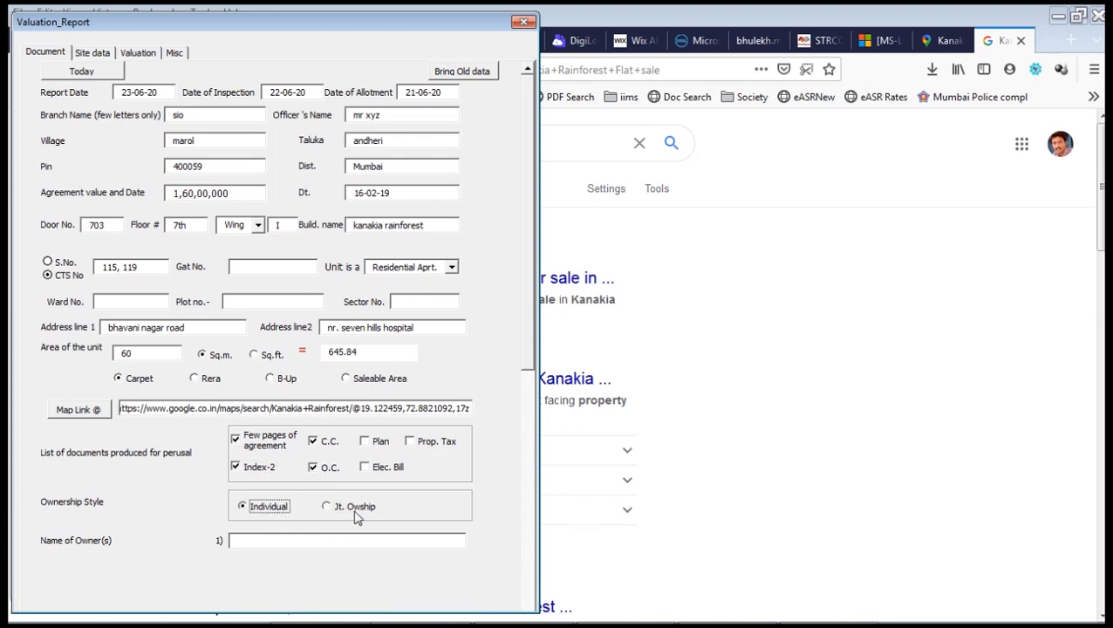
left_click(358, 510)
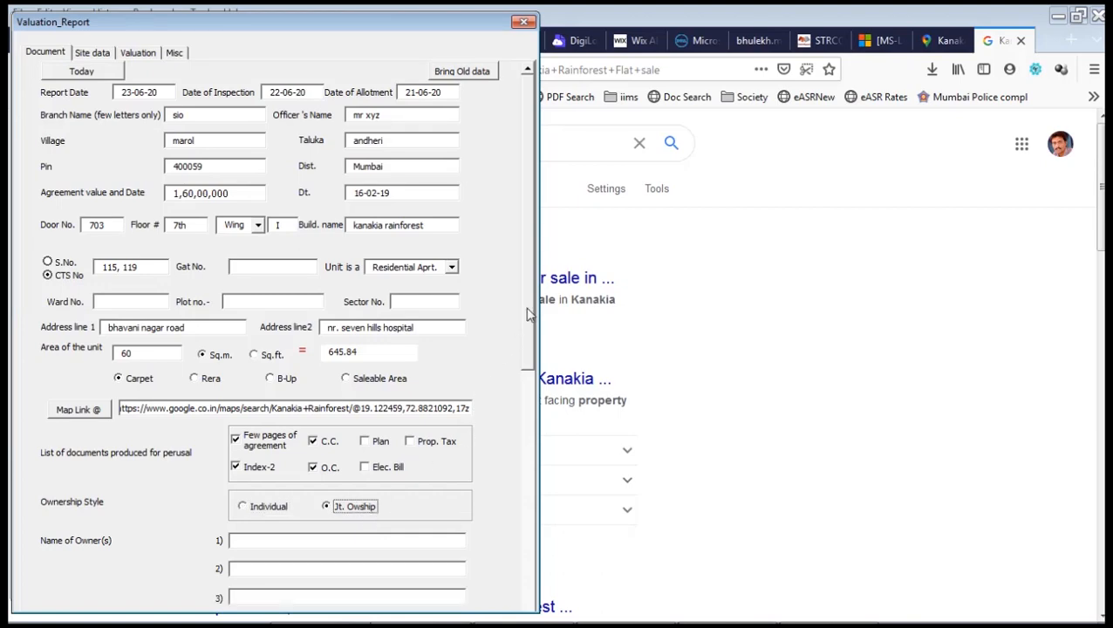
left_click_drag(527, 318, 527, 459)
left_click(258, 190)
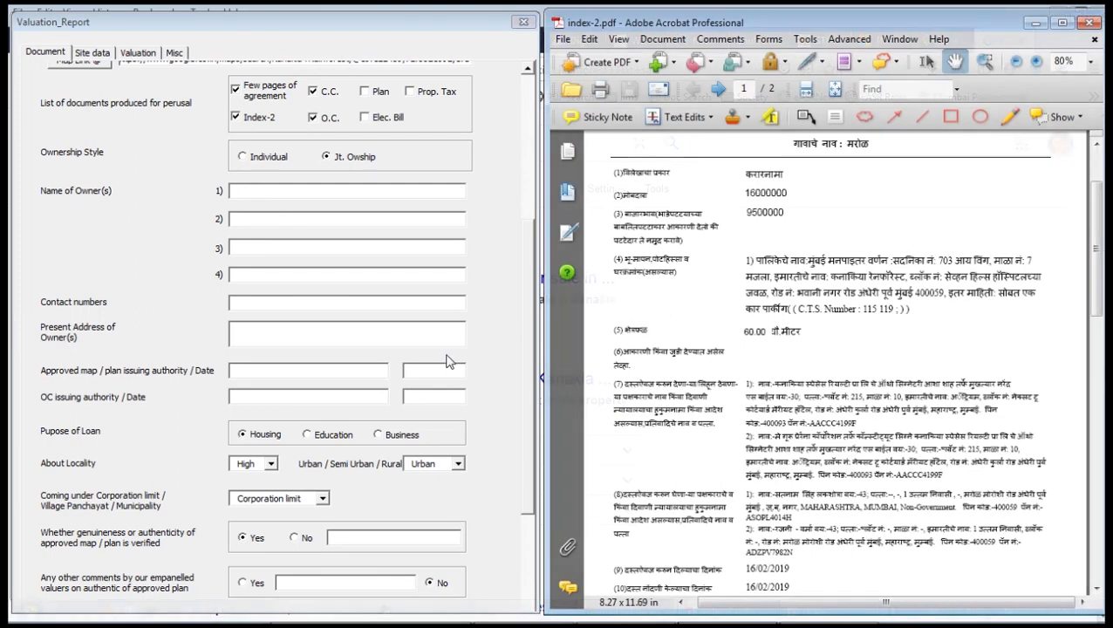
Enter both joint owners' names, their contact numbers and their present address.
left_click(263, 193)
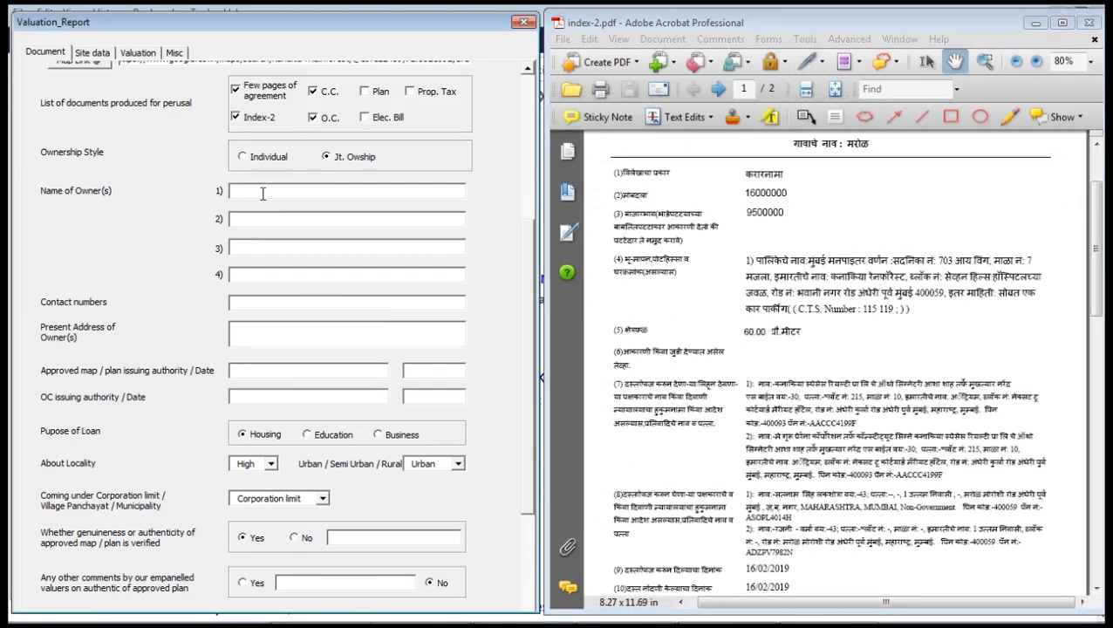
key("Tab")
key("Tab")
key("Tab")
type("1234567890 / 7894561230")
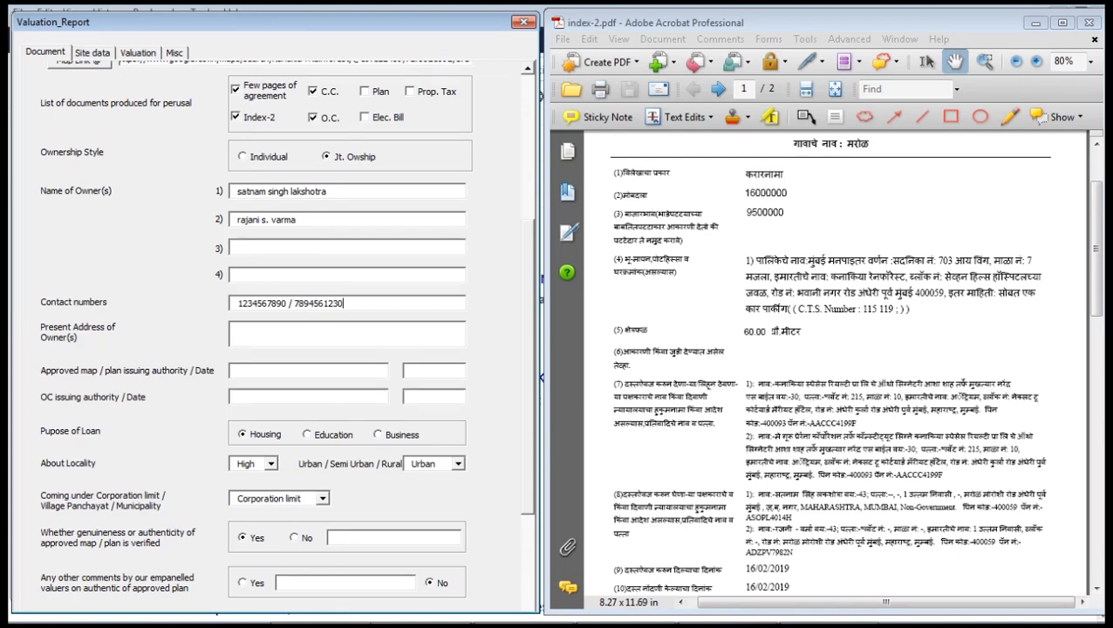
key("Tab")
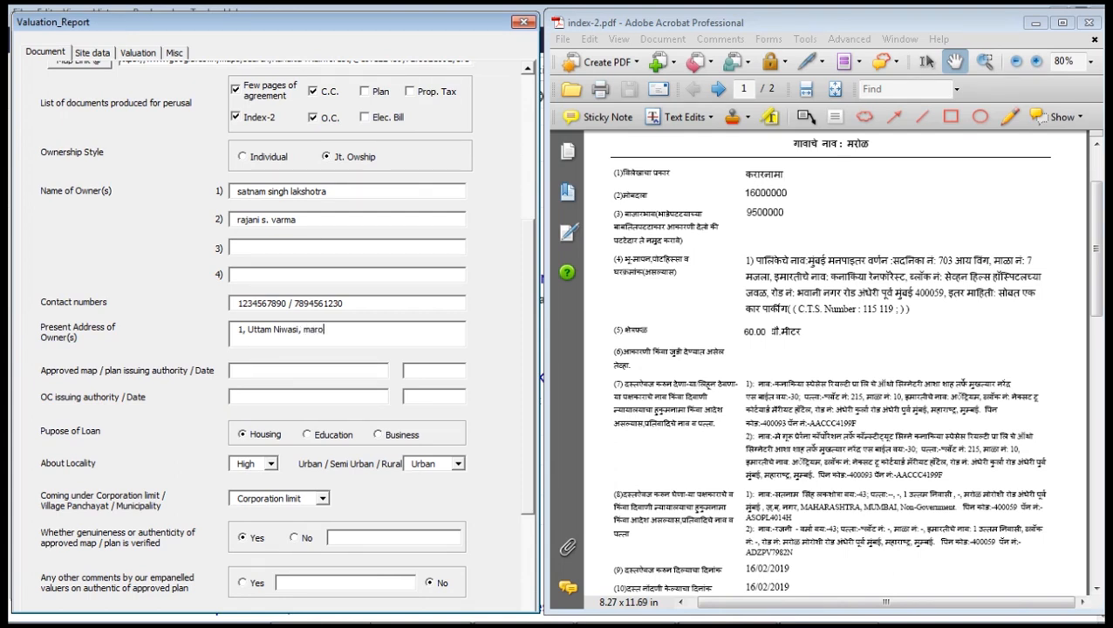
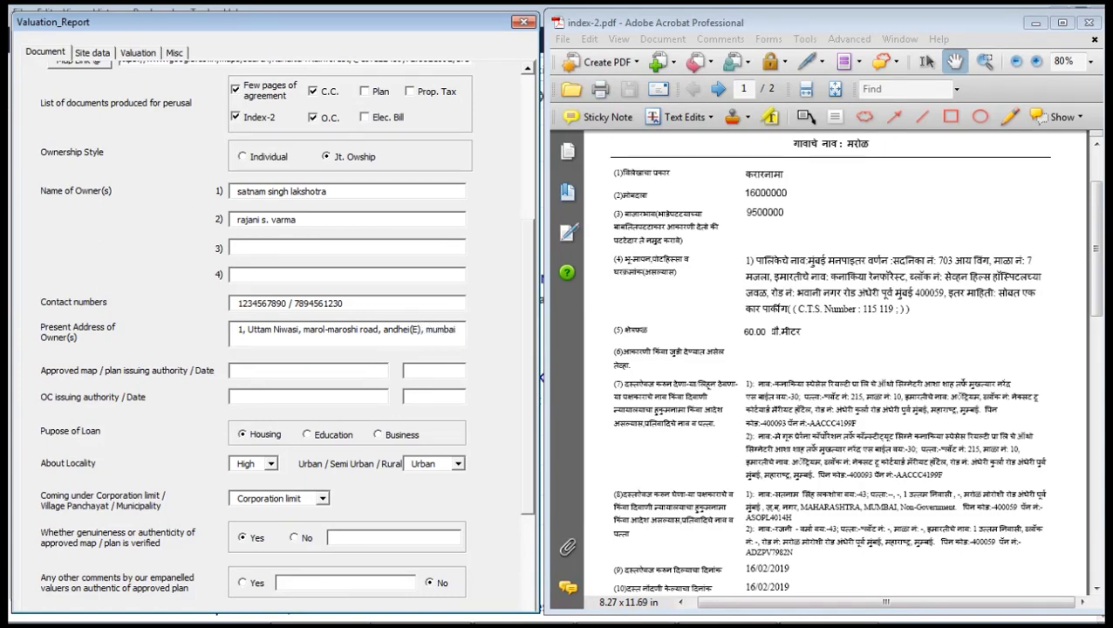
Enter mmrda as the plan approving authority and keep Housing as the loan purpose.
left_click(270, 372)
type("mmrda")
left_click(308, 435)
left_click(378, 436)
left_click(261, 434)
Set the locality class to High and the classification to Urban.
left_click(271, 464)
left_click(262, 488)
left_click(270, 463)
left_click(255, 479)
left_click(439, 463)
left_click(457, 465)
left_click(432, 489)
left_click(457, 463)
left_click(447, 480)
Choose Corporation limit as the jurisdiction and mark the approved plan verified genuine.
left_click(322, 499)
left_click(303, 524)
left_click(322, 498)
left_click(296, 515)
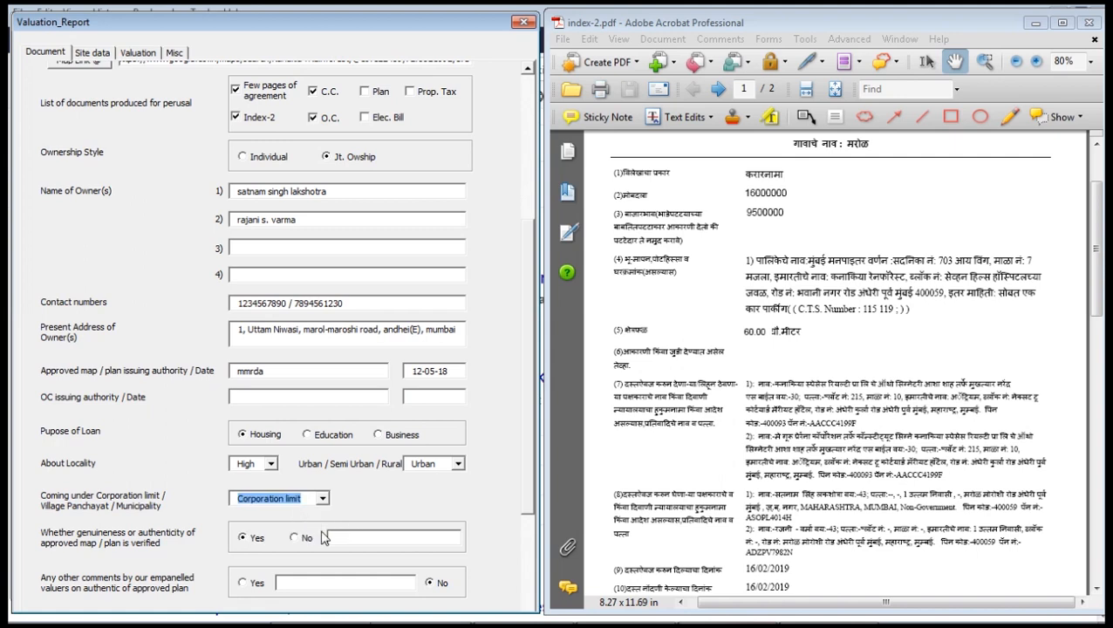
left_click(296, 536)
left_click(250, 537)
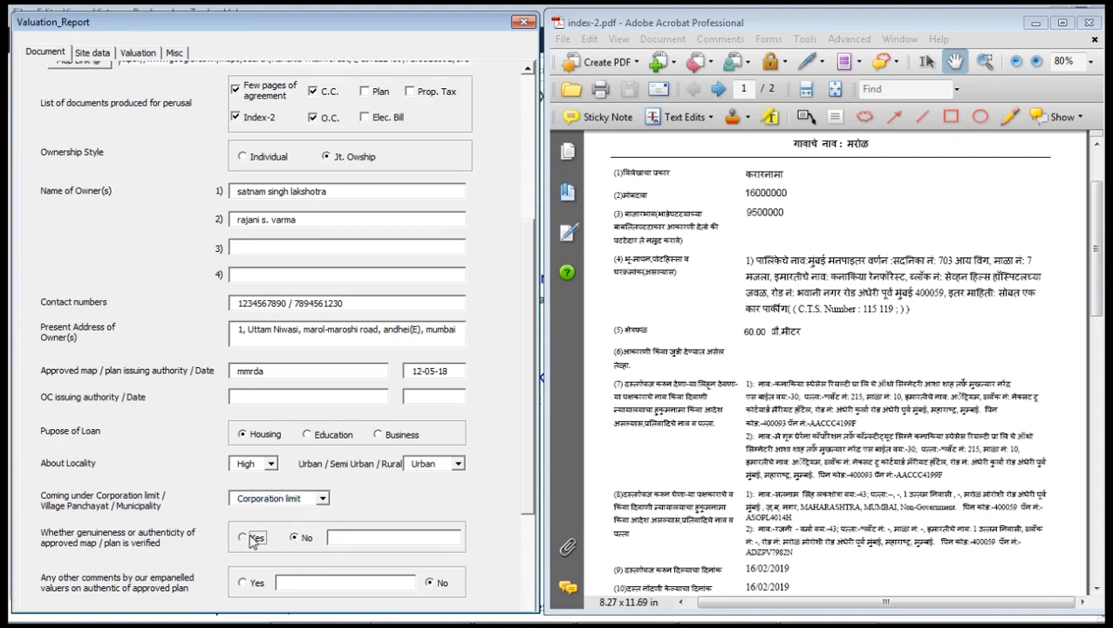
left_click_drag(523, 380, 512, 562)
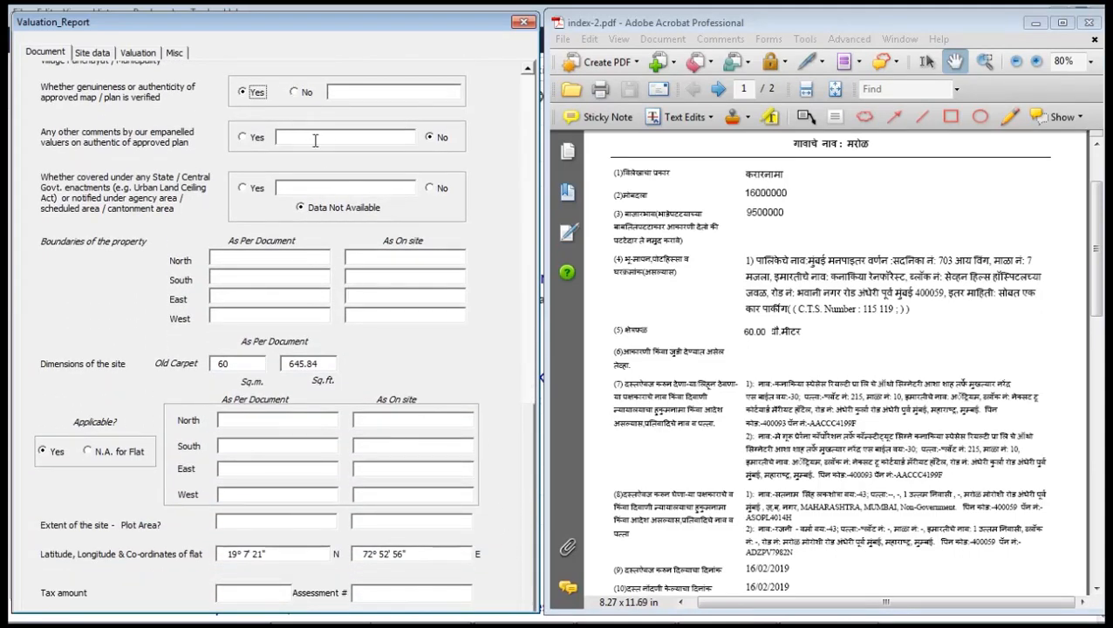
Leave no comments on the approved plan and set enactment coverage to Data Not Available.
left_click(432, 138)
left_click(438, 188)
left_click(339, 210)
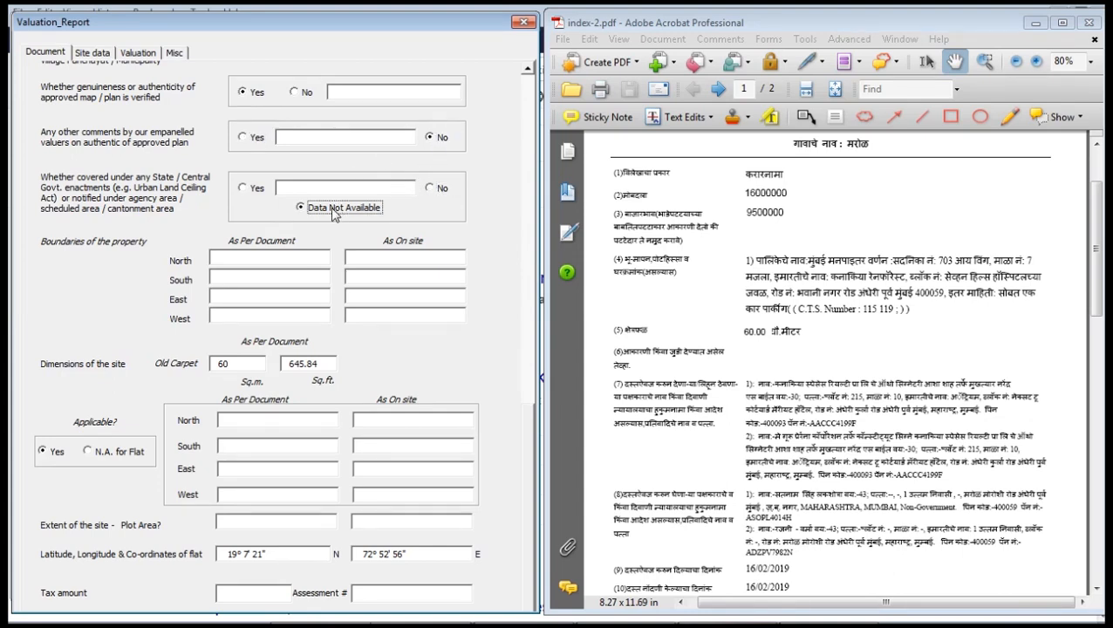
Enter document boundaries: north and west Marginal Space, south Entrance Passage, east Unit No. 702.
left_click(234, 255)
type("Marginal Space")
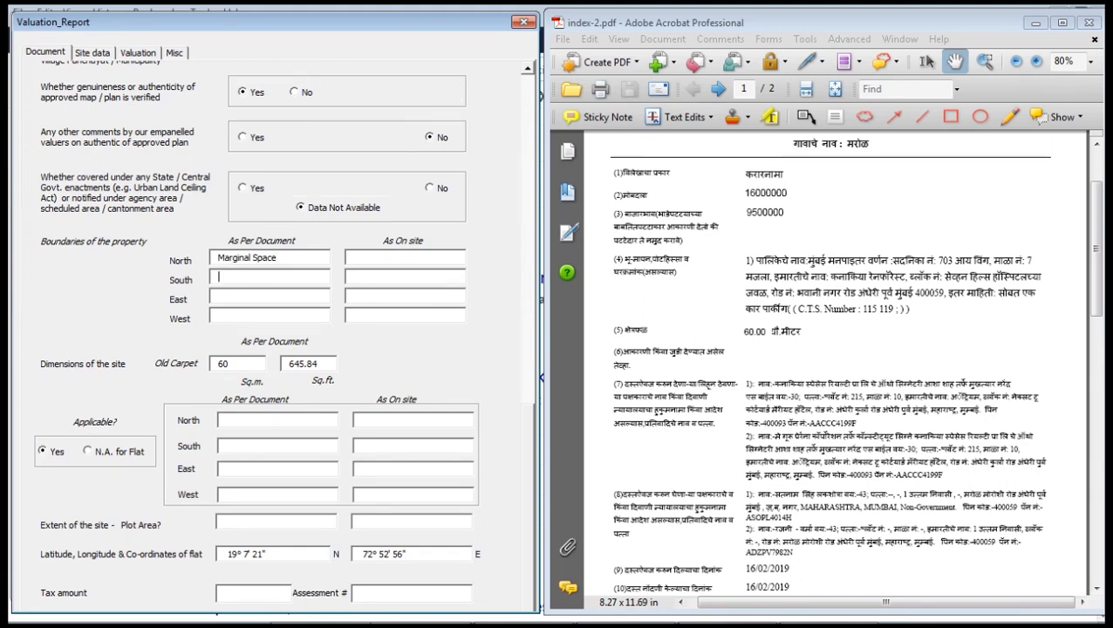
key("Tab")
type("Entrance Passage")
key("Tab")
type("Unit No. 702")
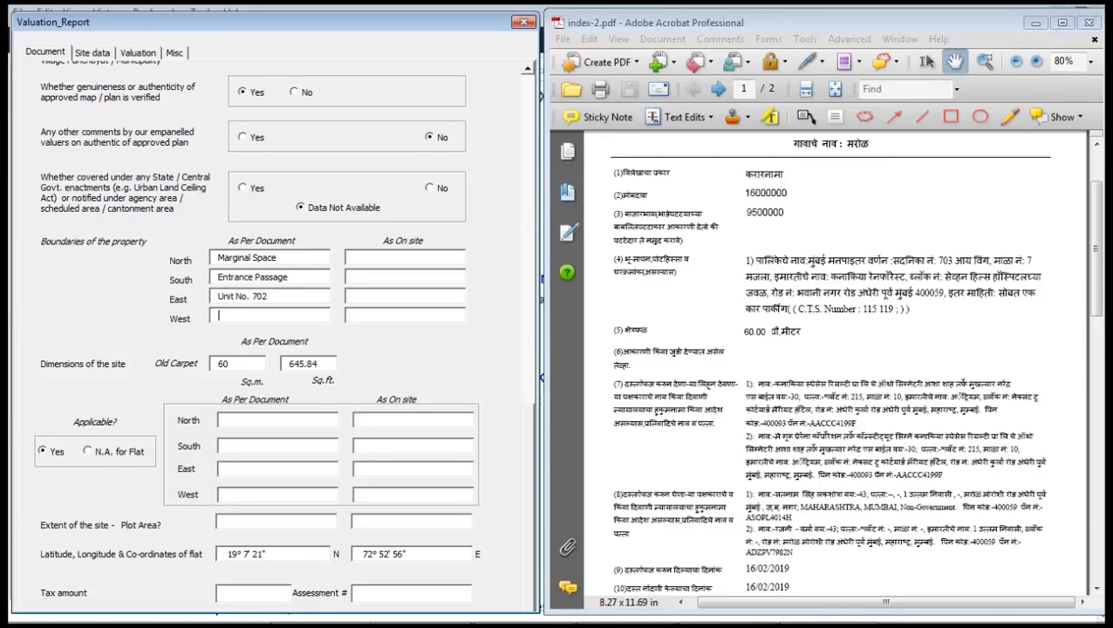
key("Tab")
type("Marginal Space")
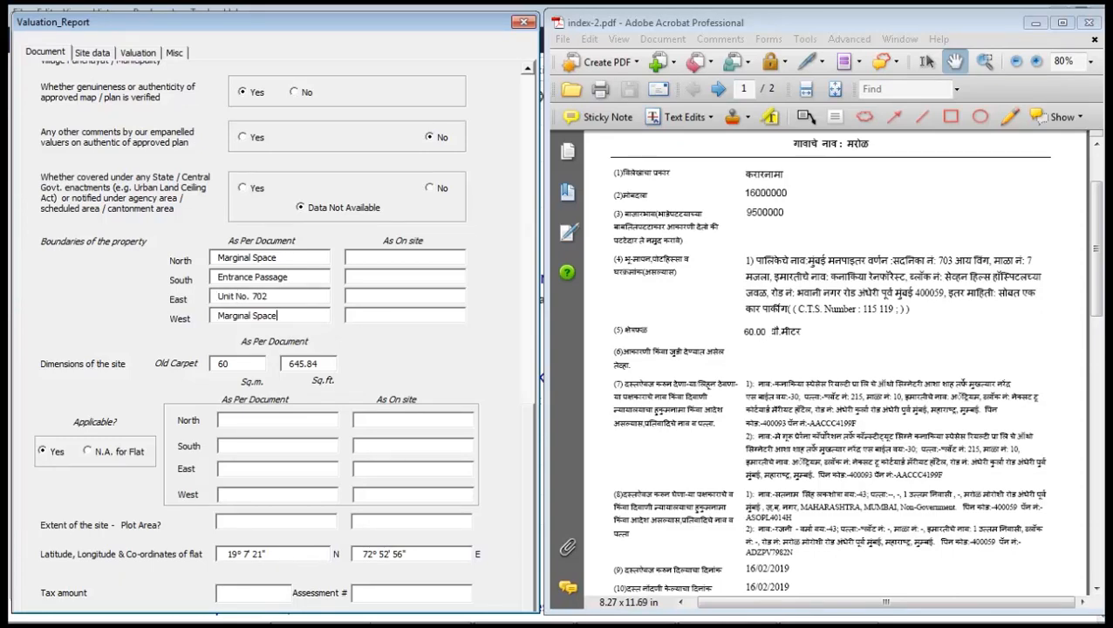
Enter the on-site boundaries and mark site boundaries N.A. for Flat.
key("Tab")
type("Marginal Space")
key("Tab")
type("Entrance Passage")
key("Tab")
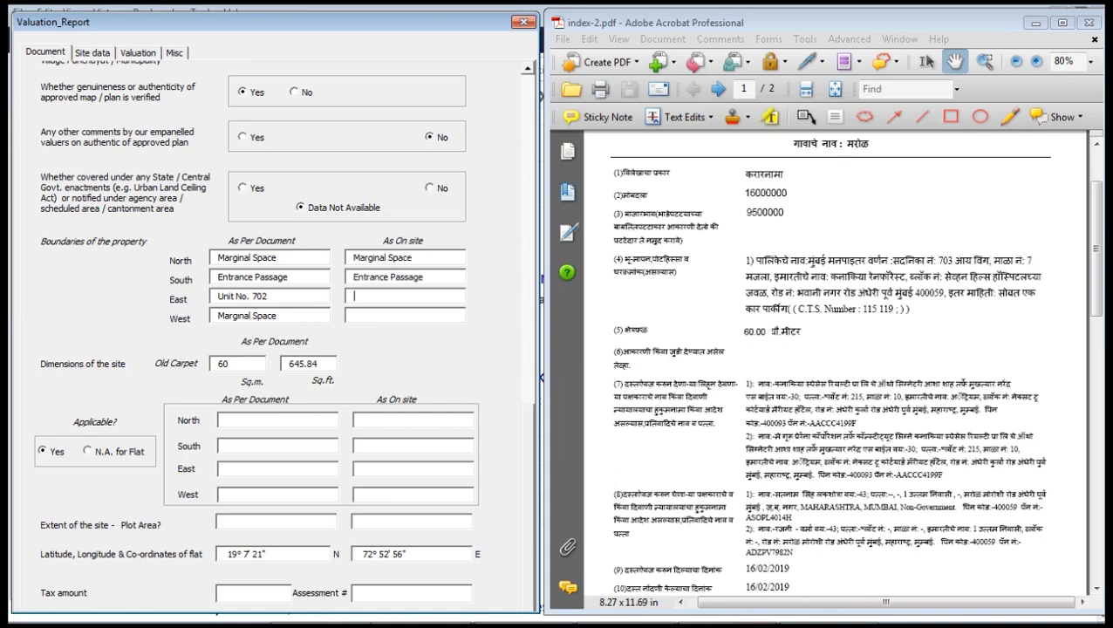
type("Unit No. 7")
type("Marginal Space")
key("Tab")
key("Tab")
key("Tab")
left_click(123, 446)
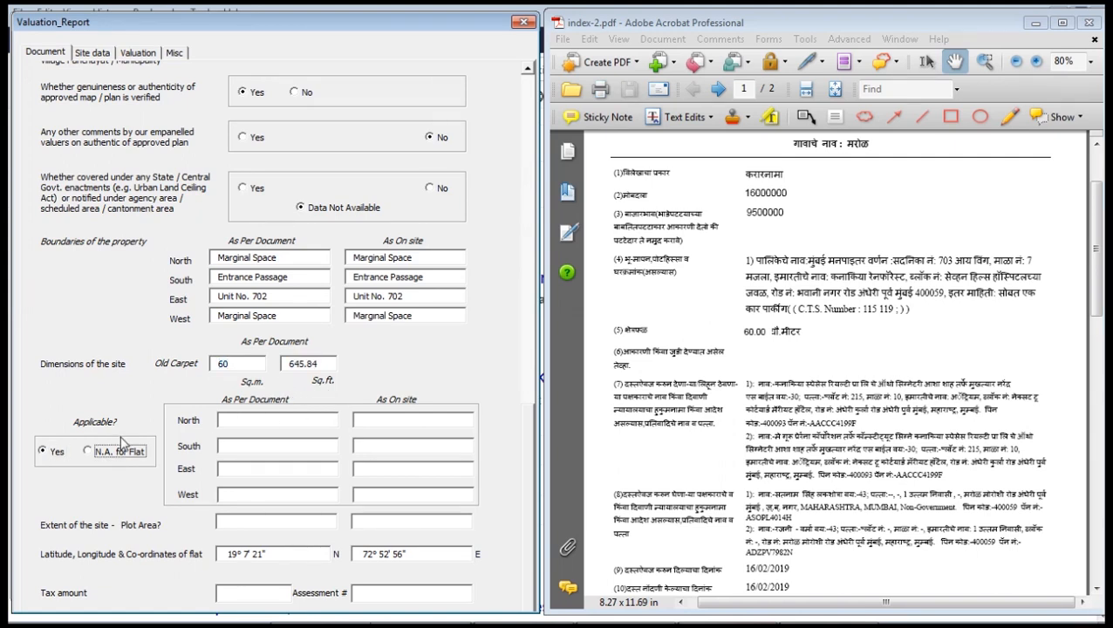
left_click(56, 452)
left_click(121, 454)
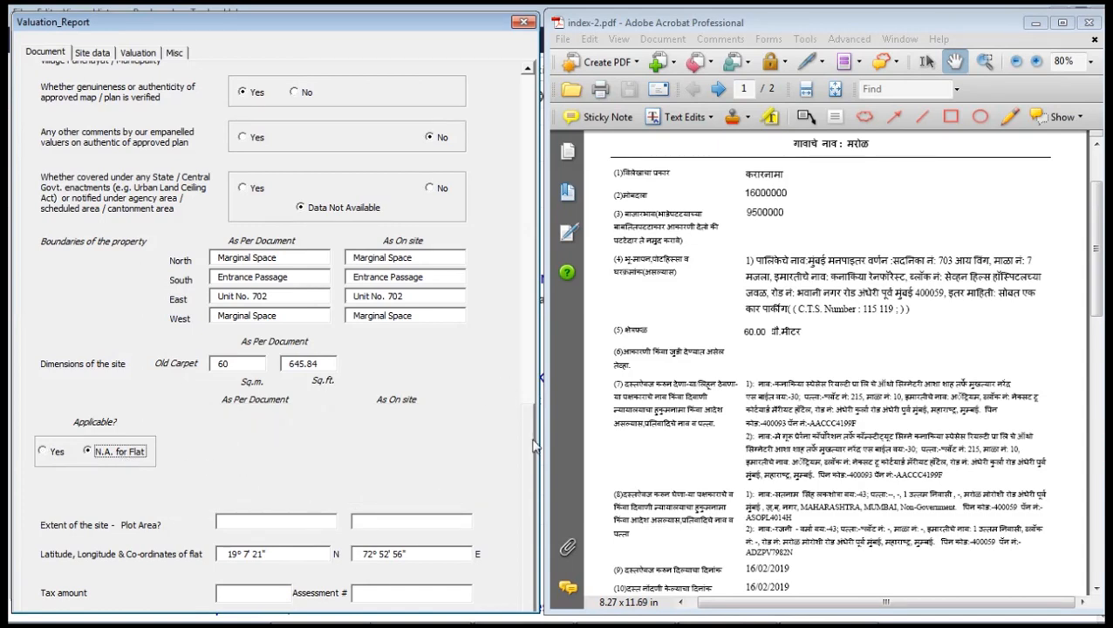
scroll(534, 449, "down", 2)
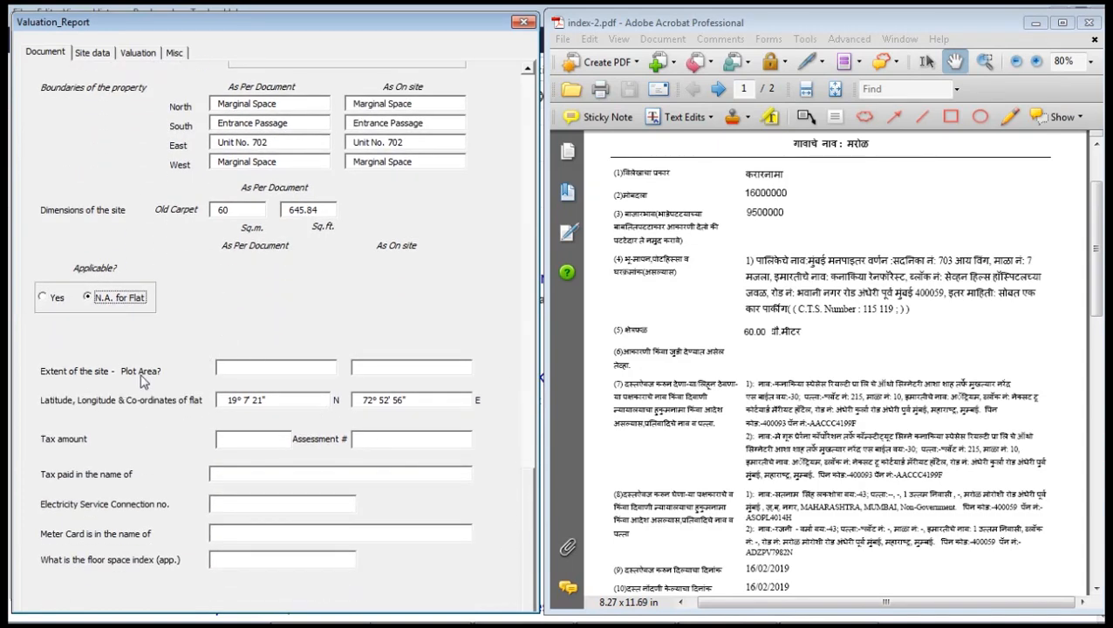
Enter plot area 1500 and check the coordinates in the map link.
left_click(251, 368)
type("15")
type("1500")
key("Tab")
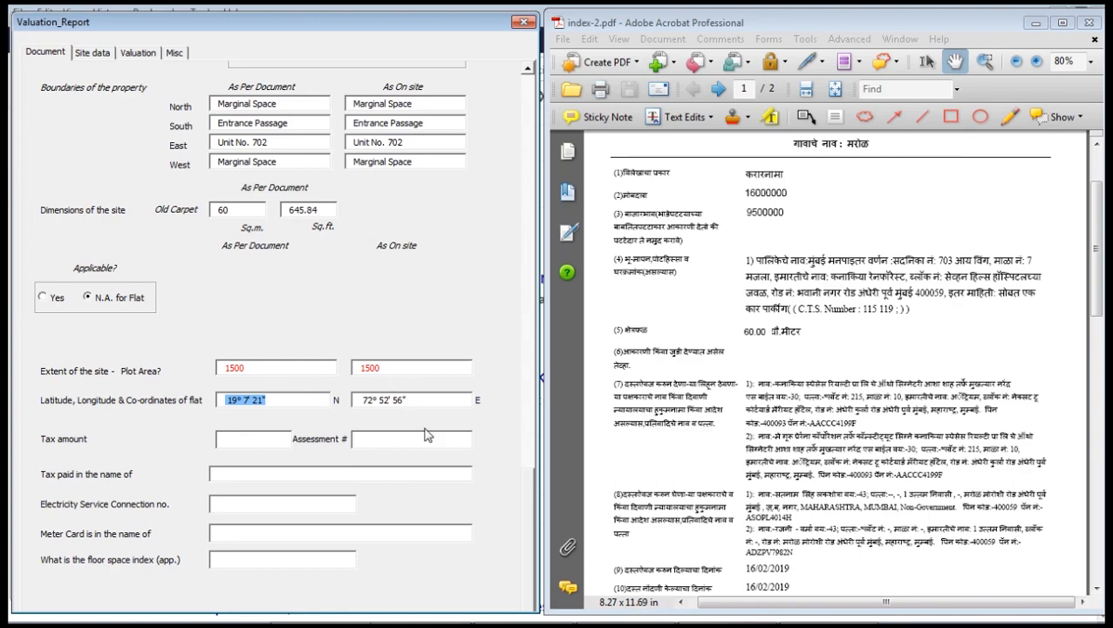
left_click_drag(530, 501, 513, 83)
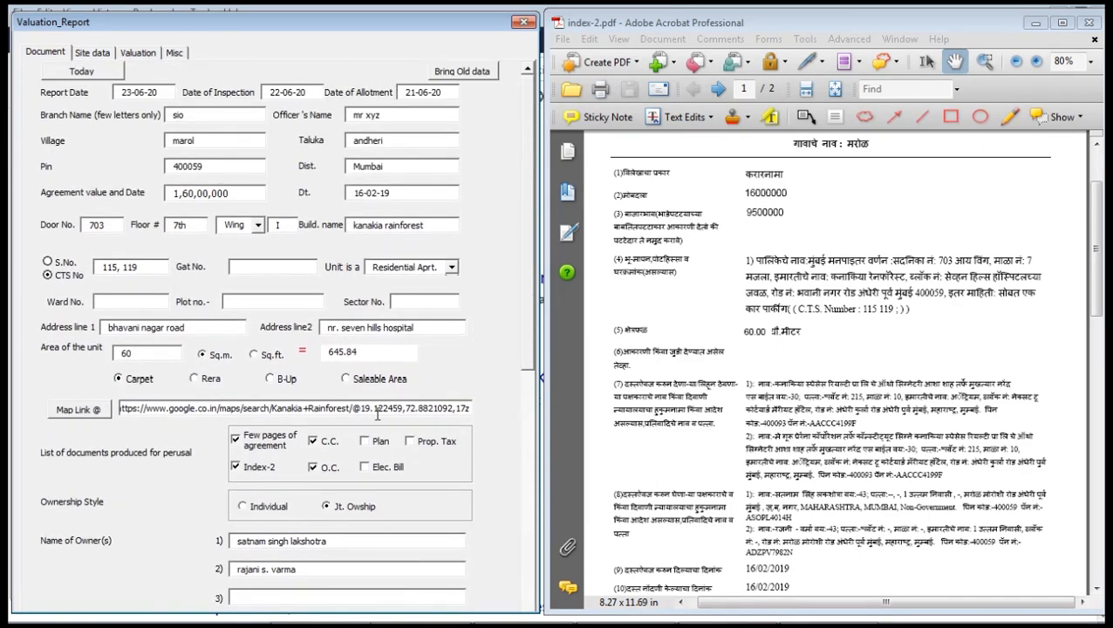
left_click_drag(354, 407, 442, 415)
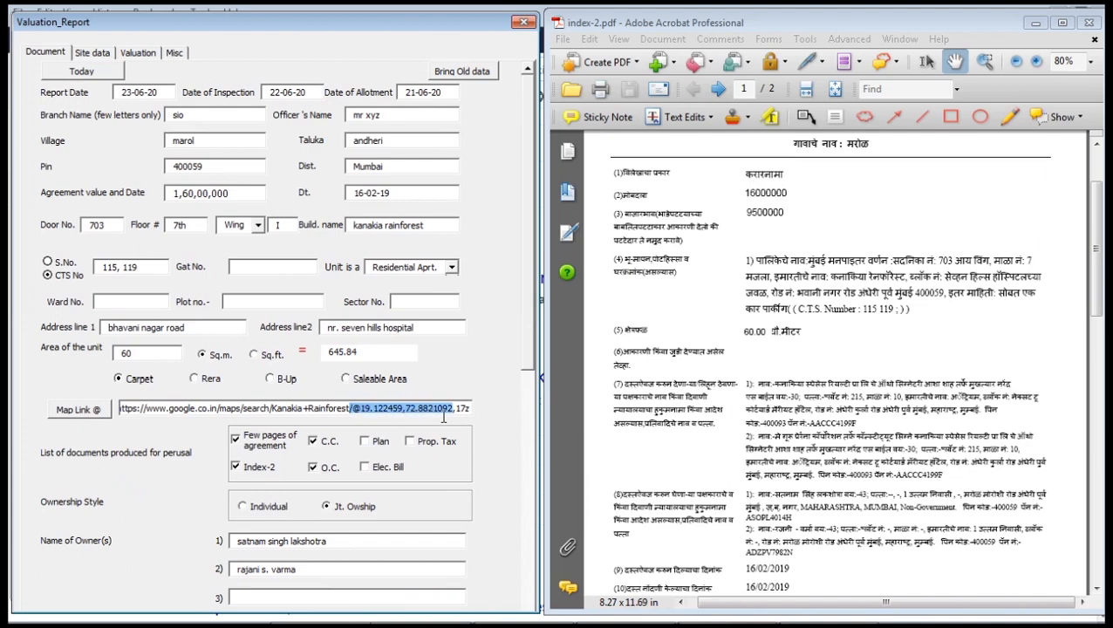
left_click_drag(528, 284, 541, 626)
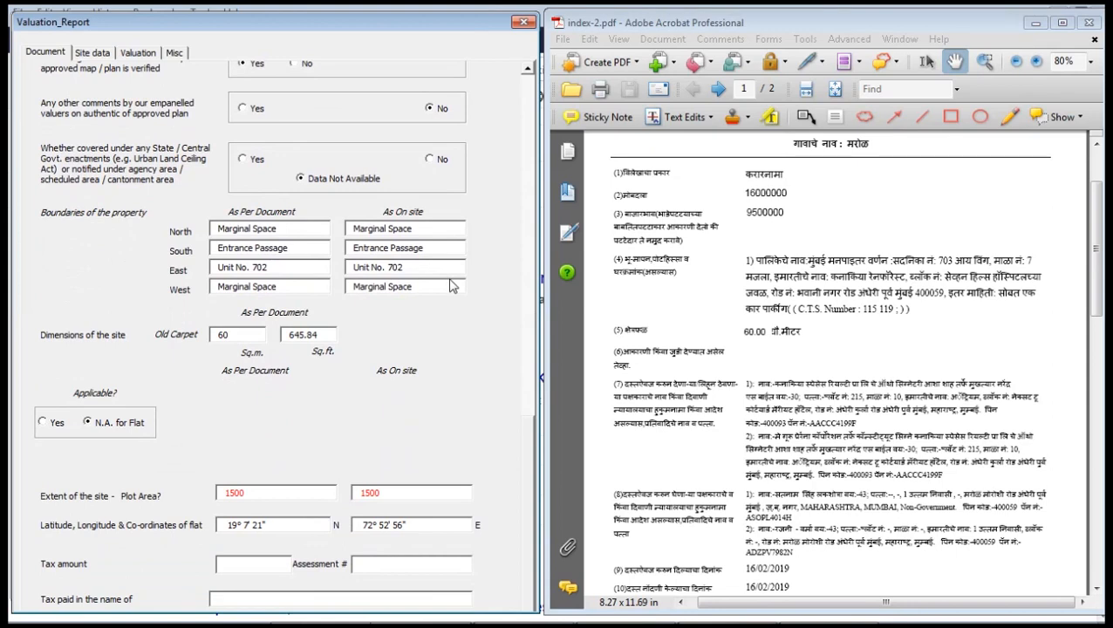
left_click_drag(526, 462, 536, 560)
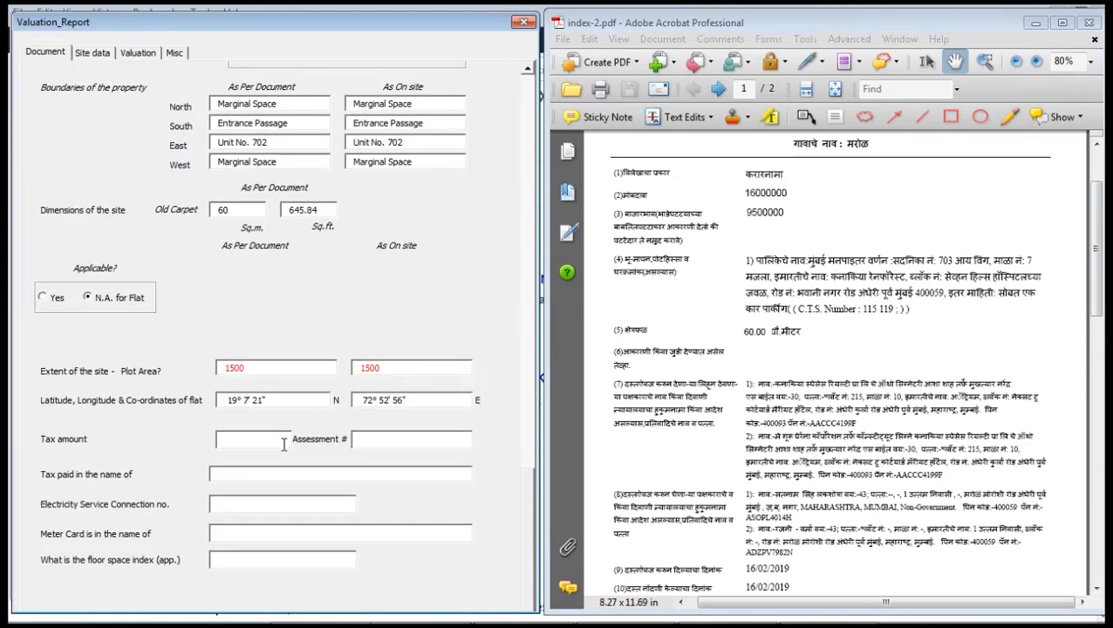
Enter tax amount 5000, the taxpayer's name and the electricity connection number.
left_click(254, 439)
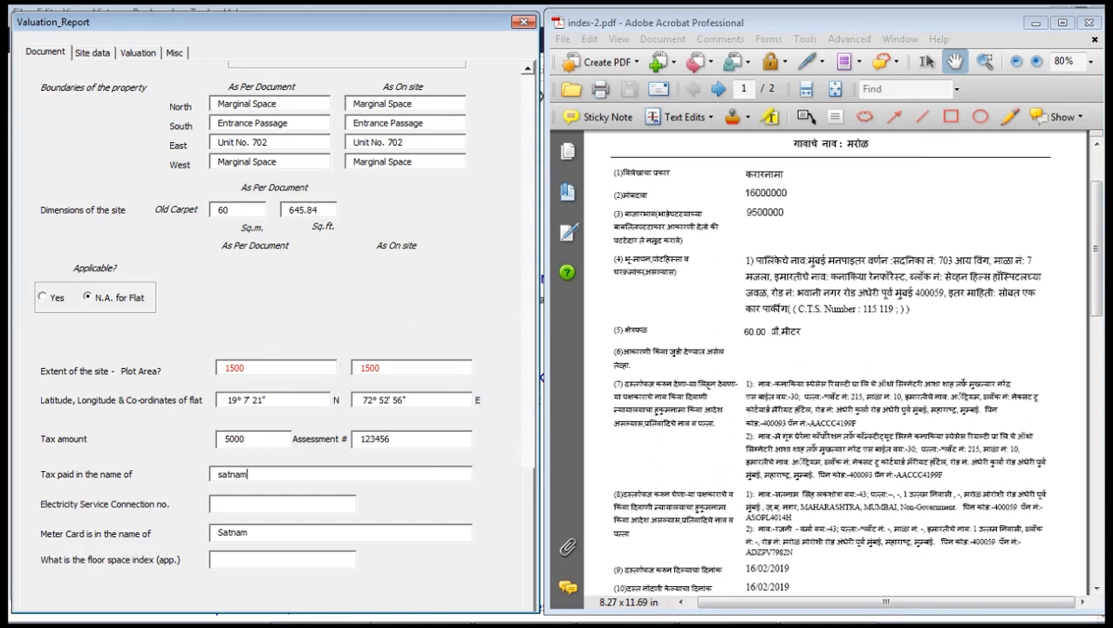
key("BackSpace")
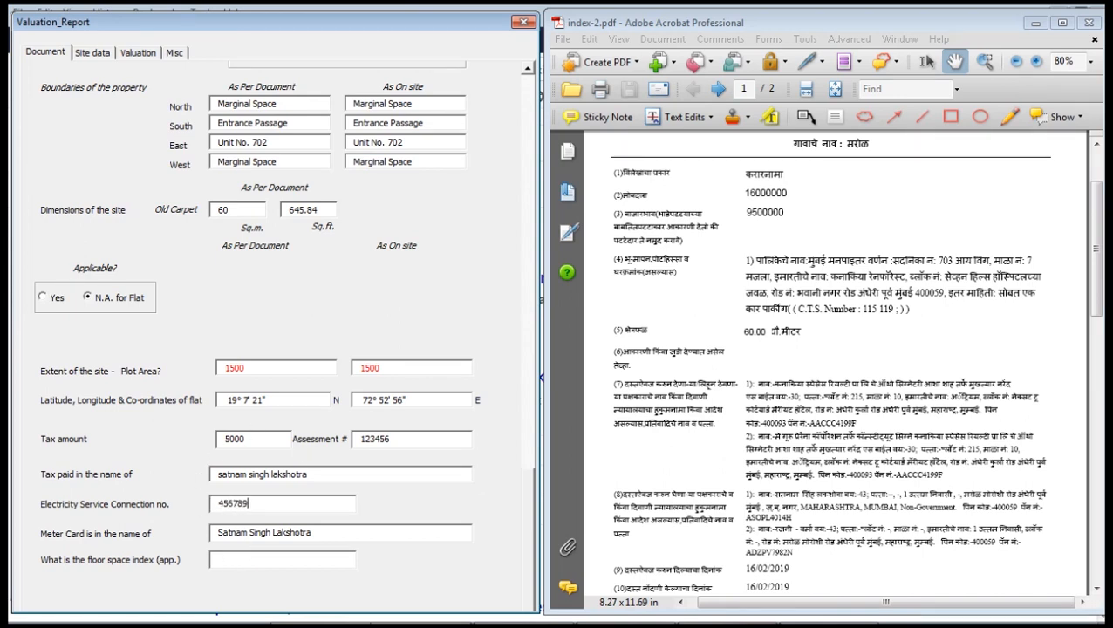
key("Tab")
key("Tab")
key("Tab")
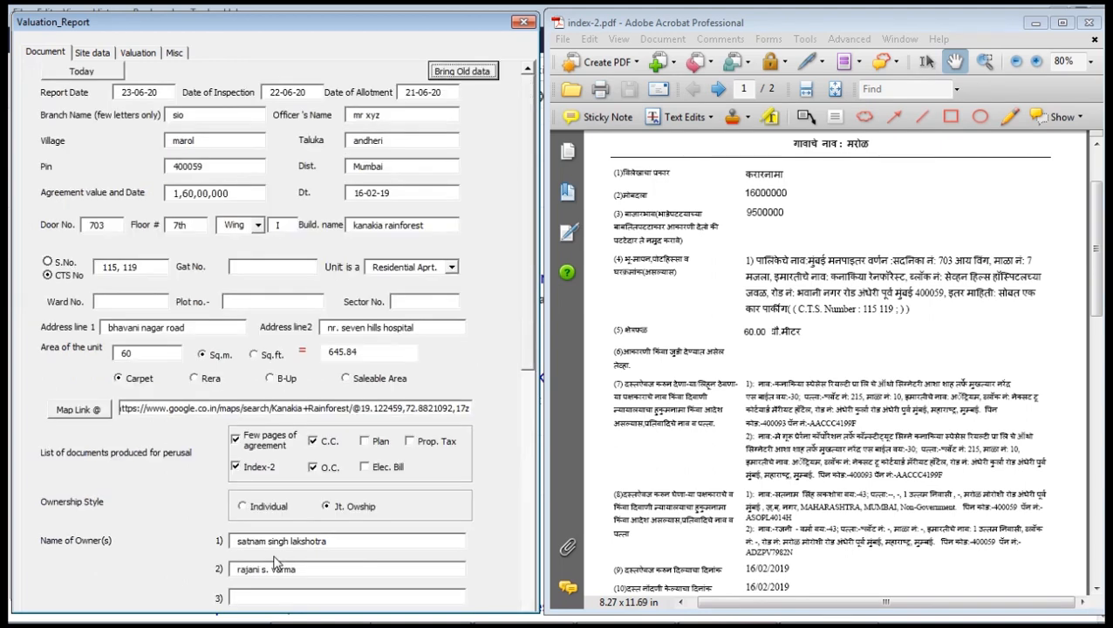
Mark the flat as tenanted, with Residential locality and residential building usage.
left_click(89, 54)
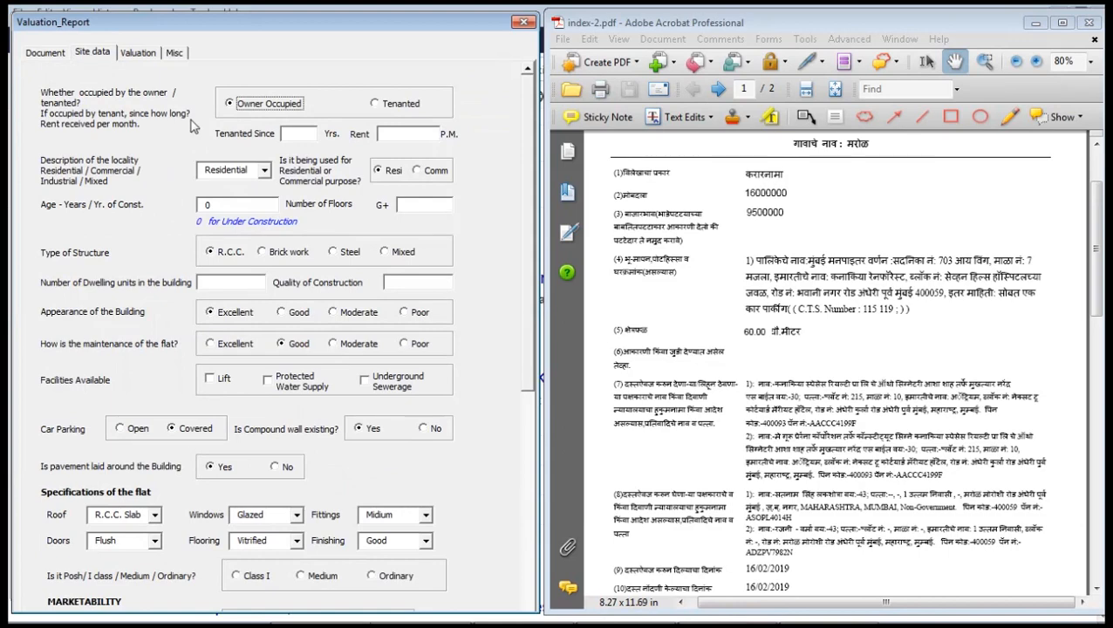
left_click(404, 106)
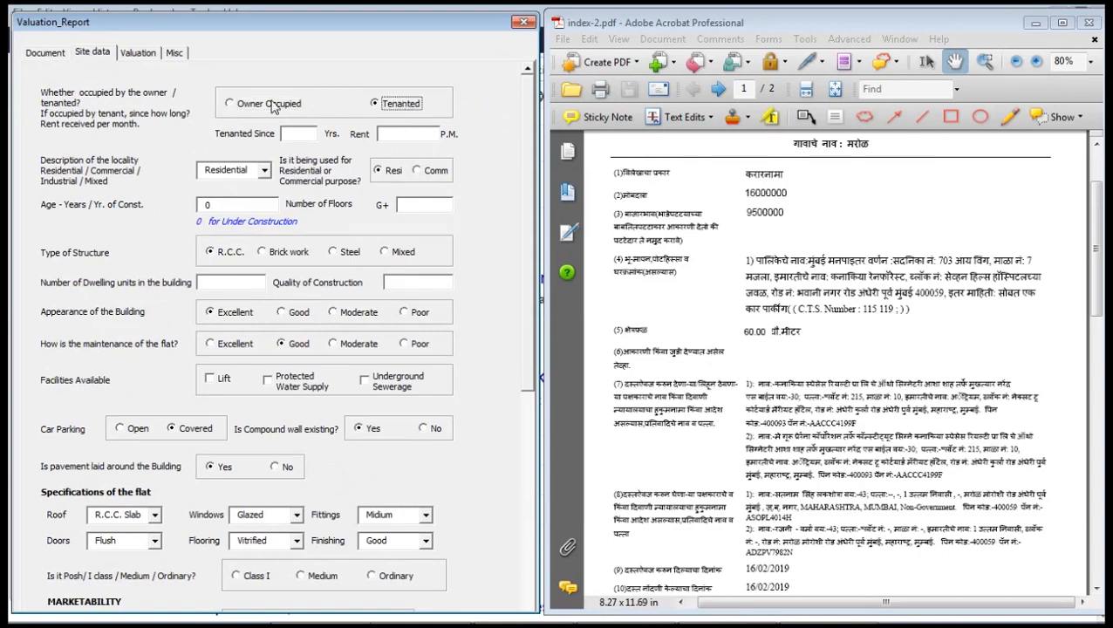
left_click(255, 106)
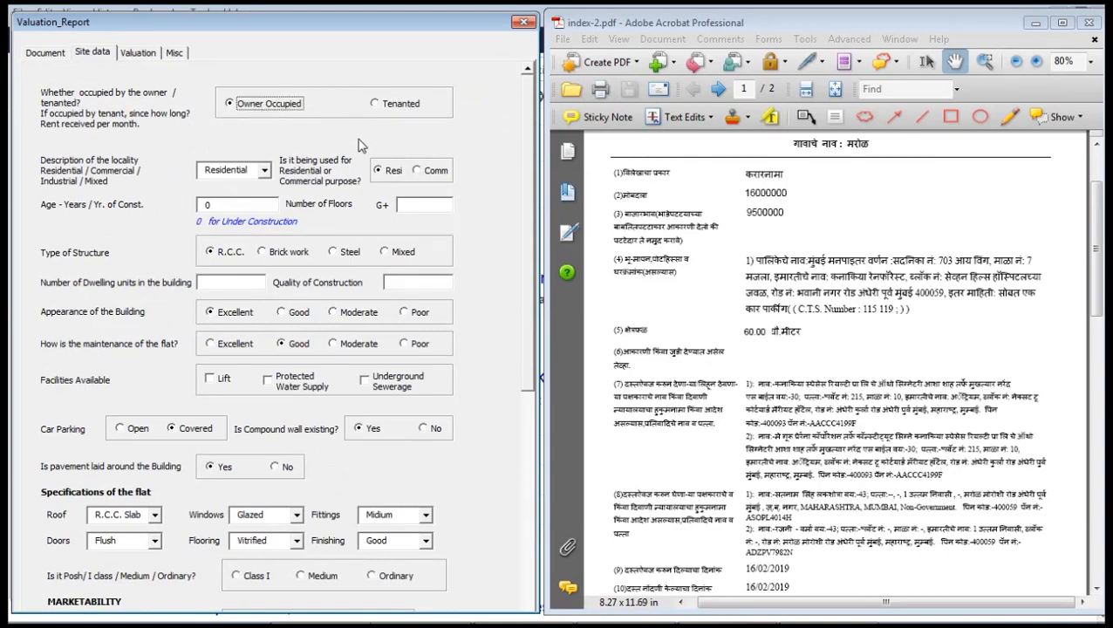
left_click(408, 105)
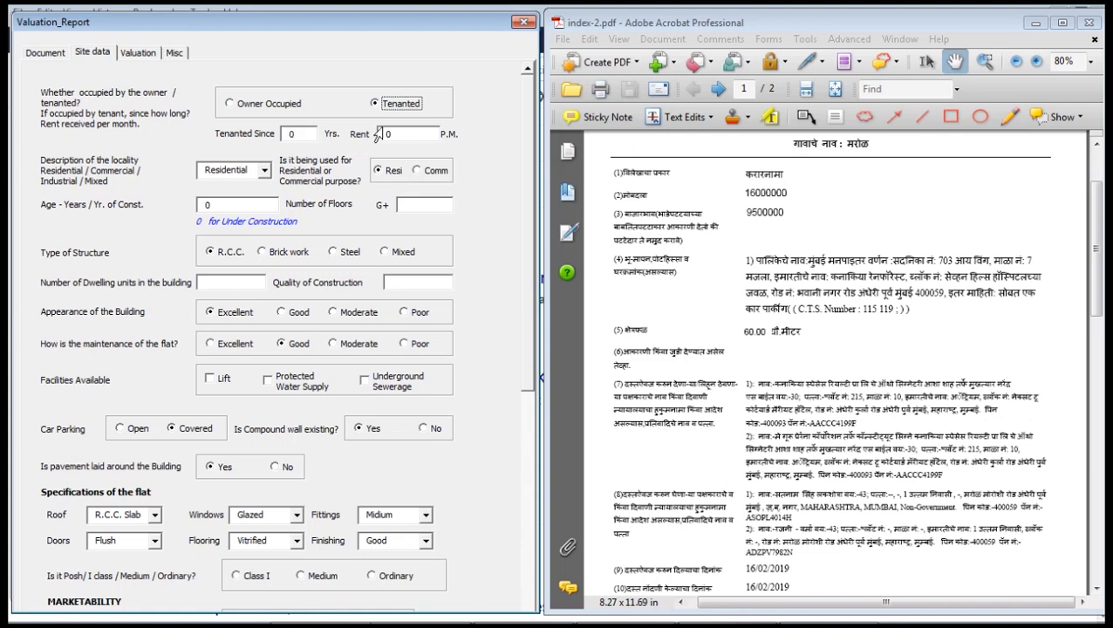
left_click(265, 172)
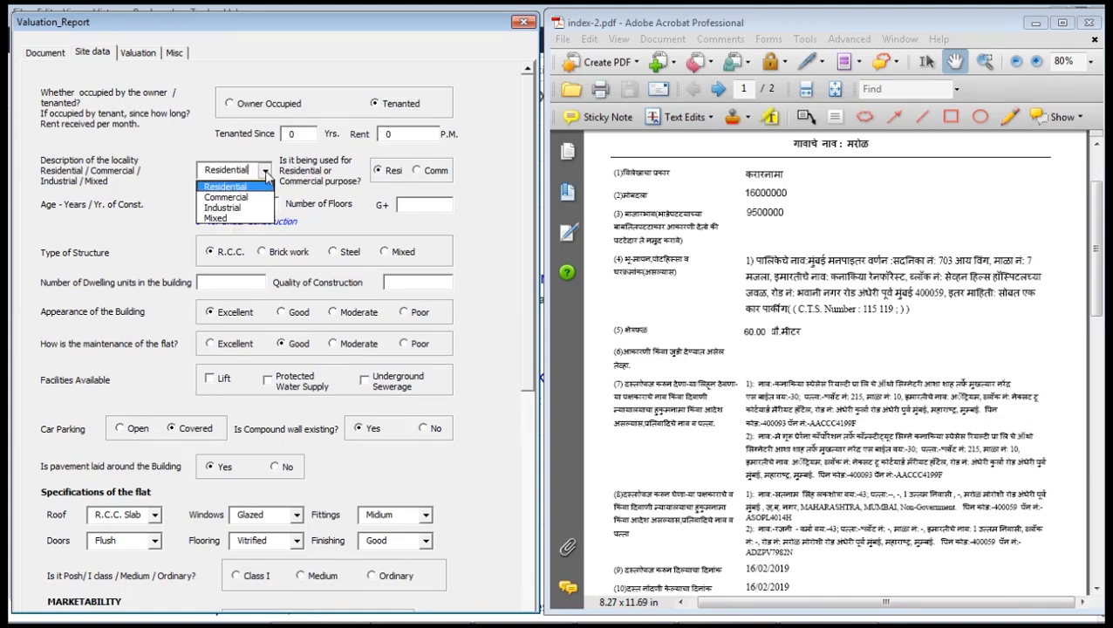
left_click(264, 172)
left_click(265, 172)
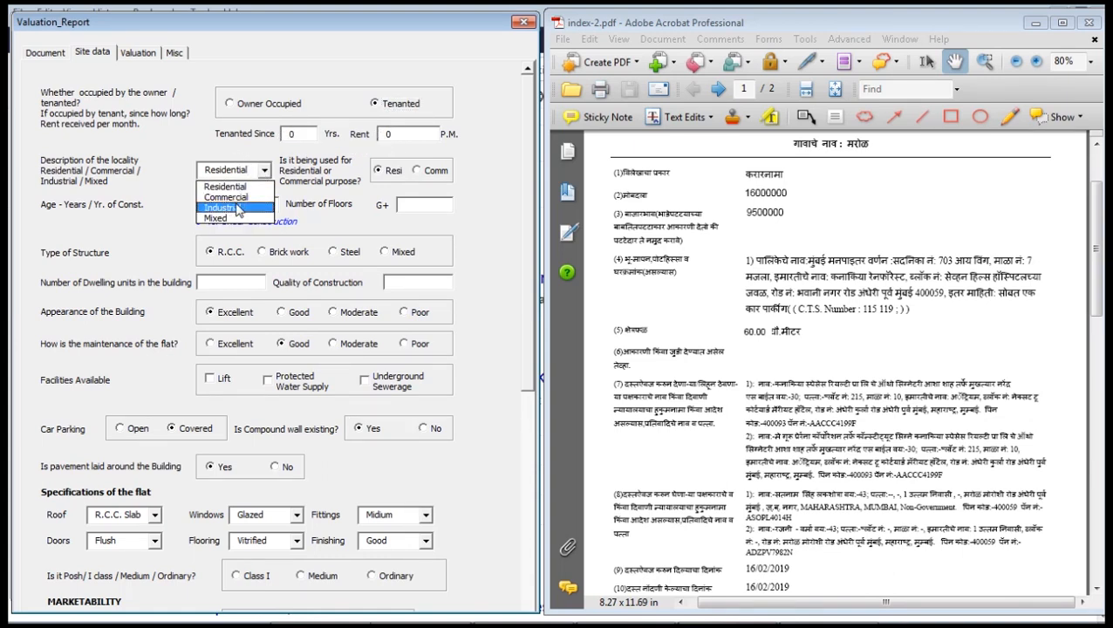
left_click(239, 208)
left_click(264, 172)
left_click(234, 187)
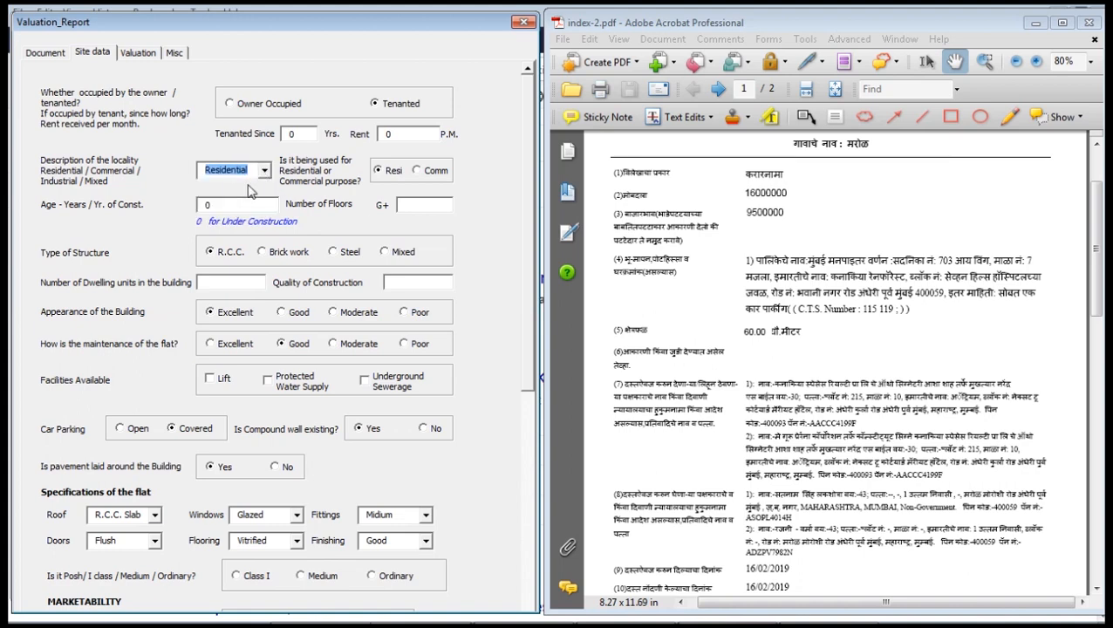
left_click(427, 171)
left_click(382, 170)
Enter building age 0 and 15 upper floors (G+15), with R.C.C. as the structure type.
left_click(227, 201)
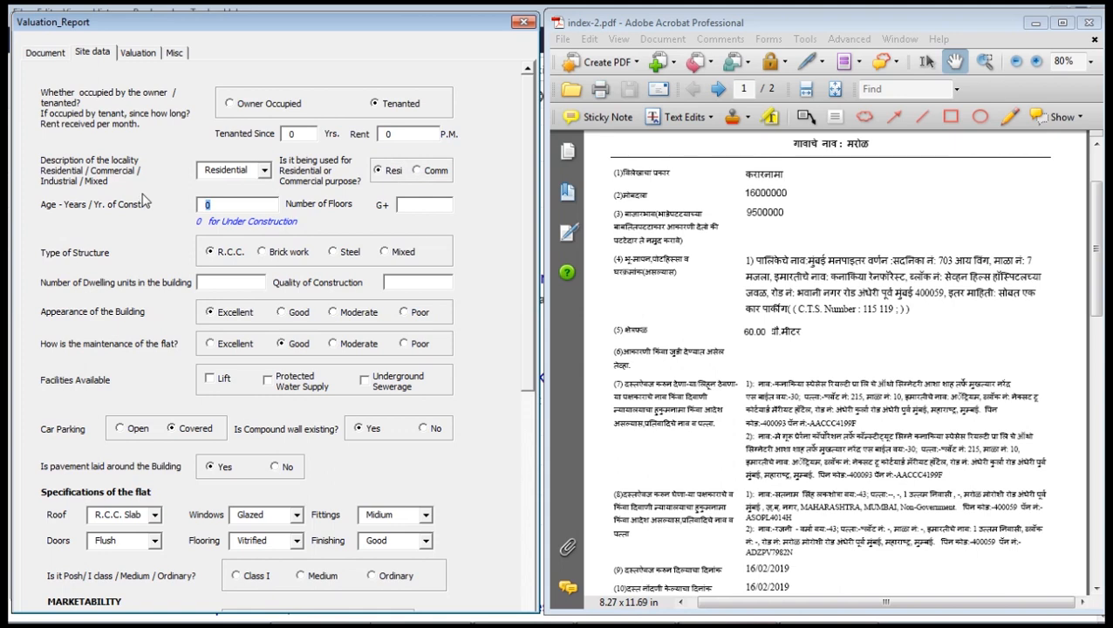
type("2016")
key("shift+Tab")
type("3")
key("shift+Tab")
type("0")
key("Tab")
type("15")
key("Tab")
left_click(289, 251)
left_click(342, 252)
left_click(387, 256)
left_click(238, 253)
Enter 56 dwelling units, rate appearance Excellent and maintenance Good.
left_click(253, 285)
type("56")
type("good")
key("Tab")
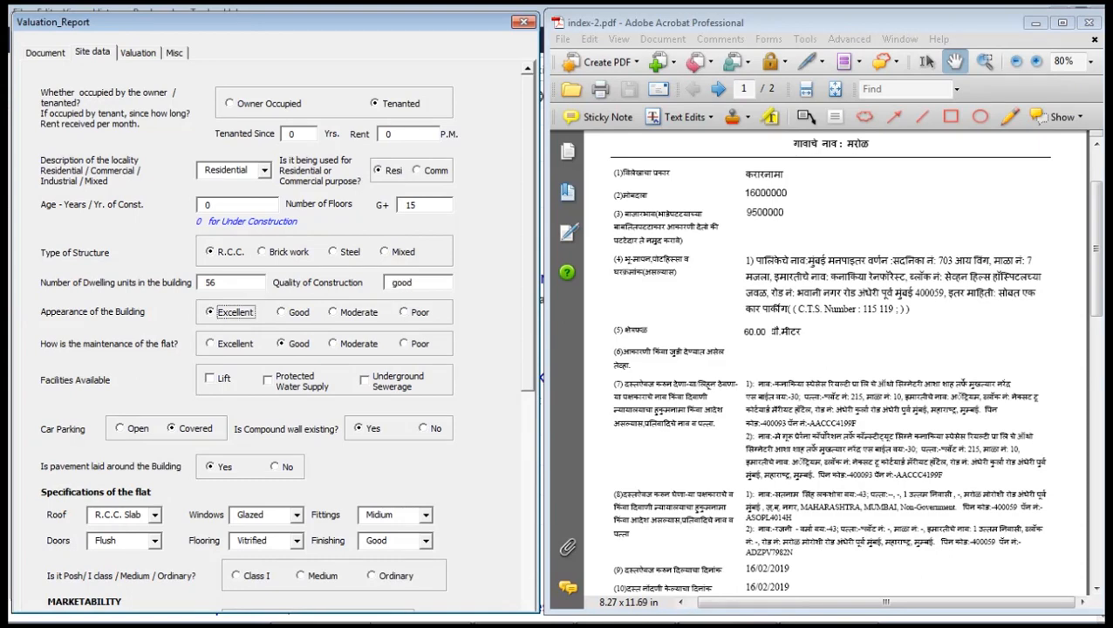
key("Right")
left_click(231, 316)
left_click(308, 345)
left_click(368, 344)
left_click(416, 347)
left_click(298, 345)
Add lift, protected water supply and underground sewerage; keep covered parking, compound wall and pavement.
left_click(295, 384)
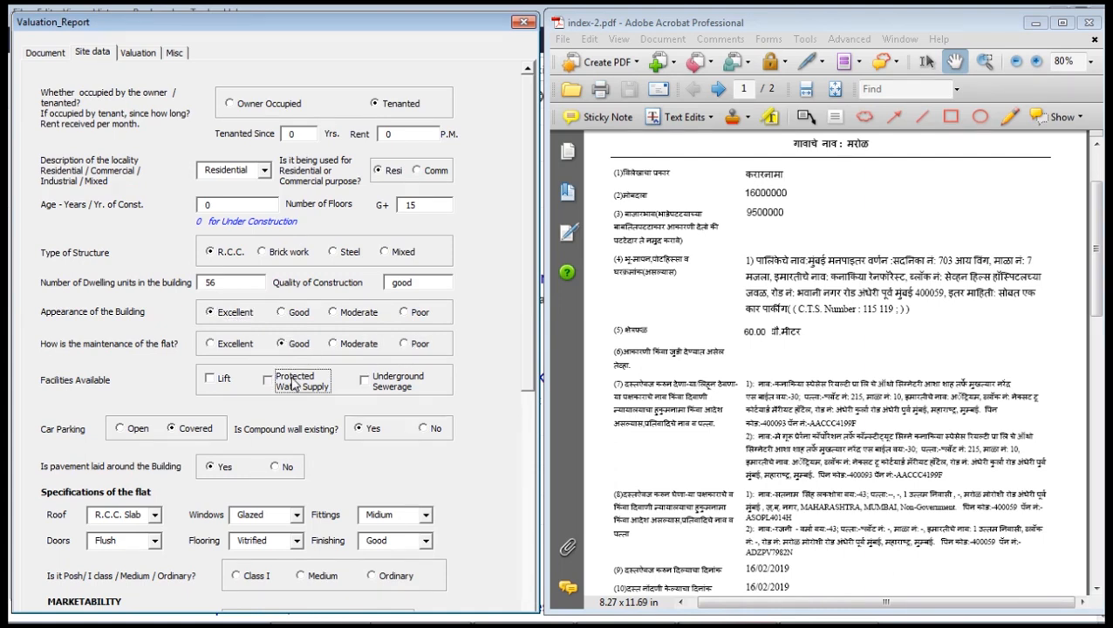
left_click(215, 380)
left_click(401, 389)
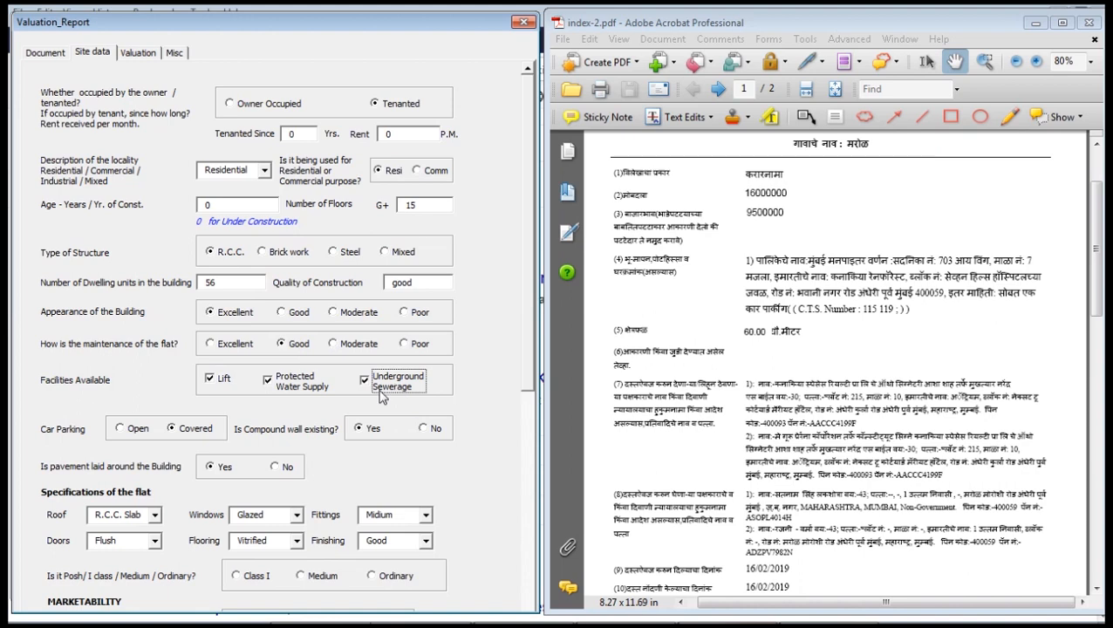
left_click(137, 428)
left_click(197, 430)
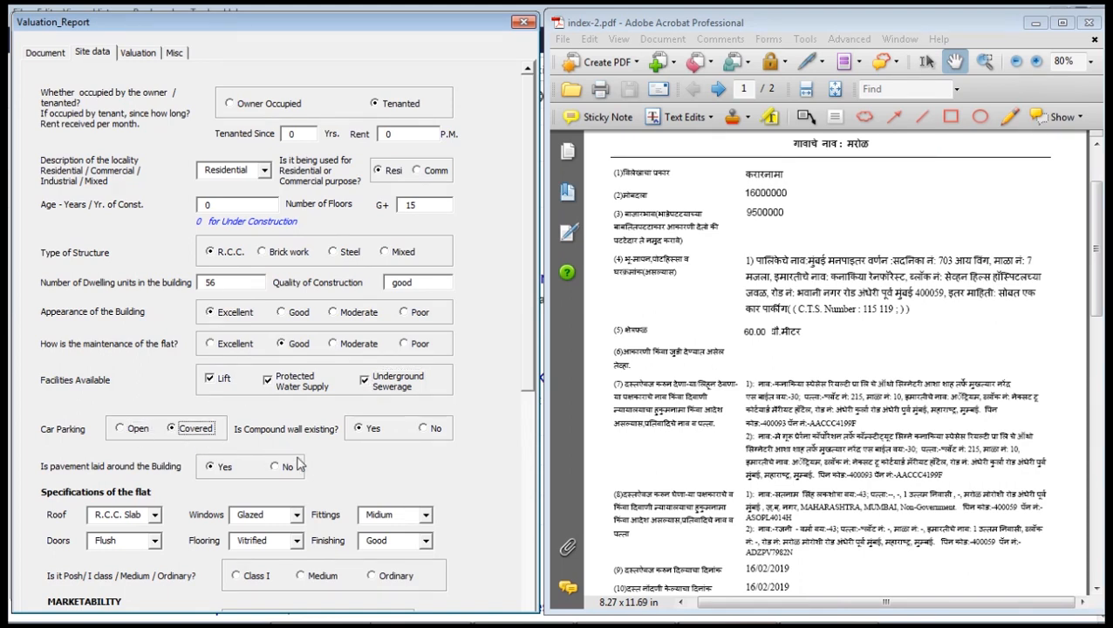
left_click(425, 428)
left_click(373, 428)
left_click(287, 469)
left_click(226, 469)
left_click_drag(526, 298, 515, 487)
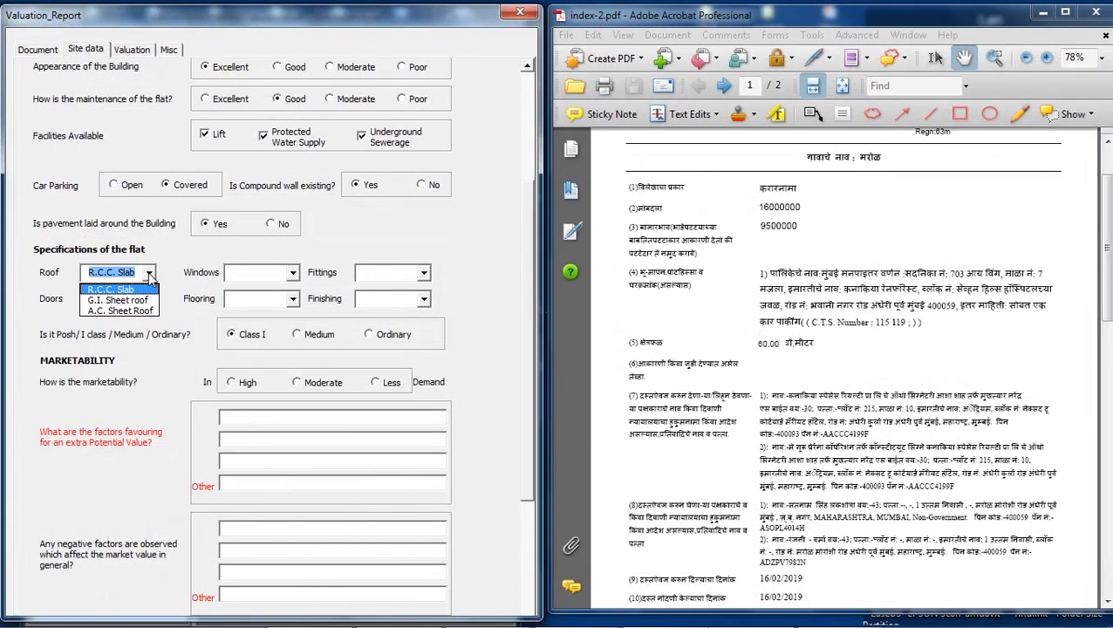
Choose R.C.C. Slab roof, Glazed windows, Medium fittings, Flush doors, Vitrified flooring and Good finishing.
left_click(148, 273)
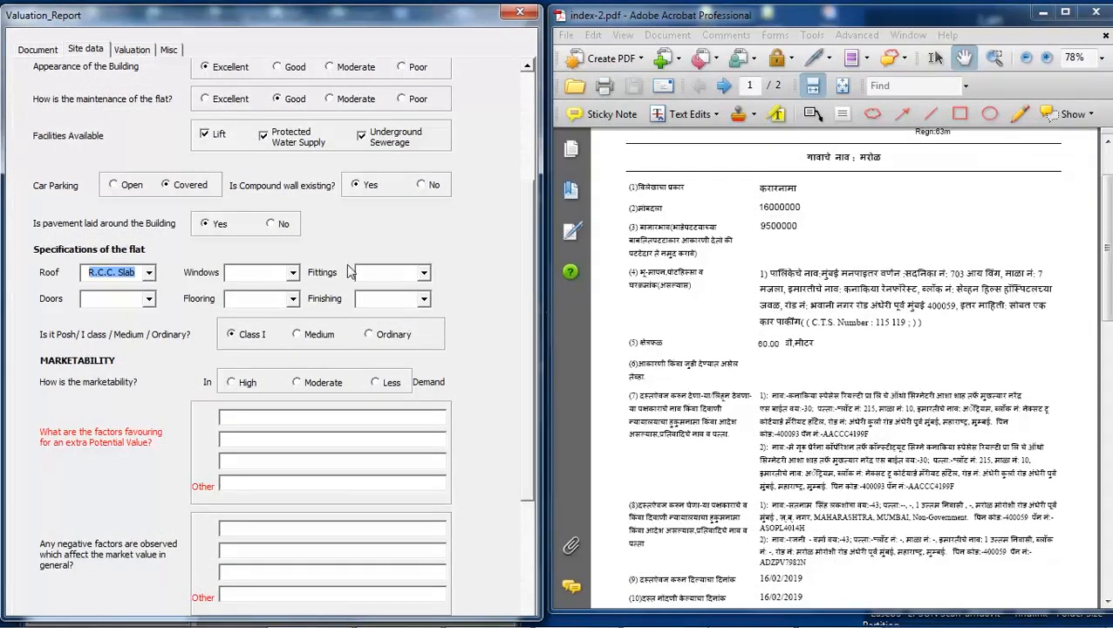
left_click(294, 273)
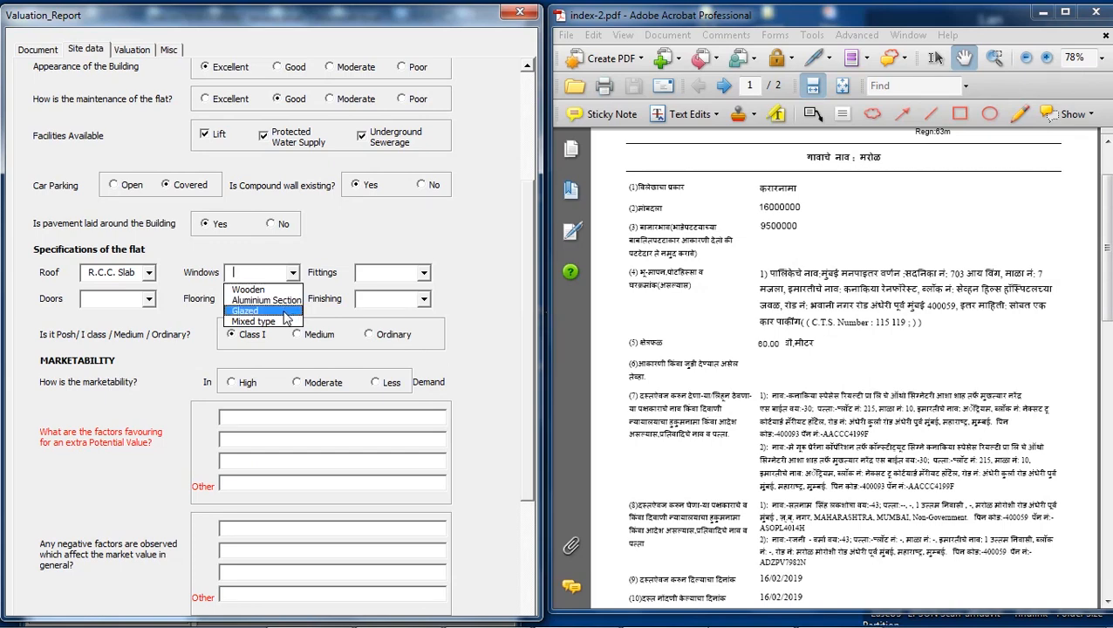
left_click(284, 312)
left_click(425, 273)
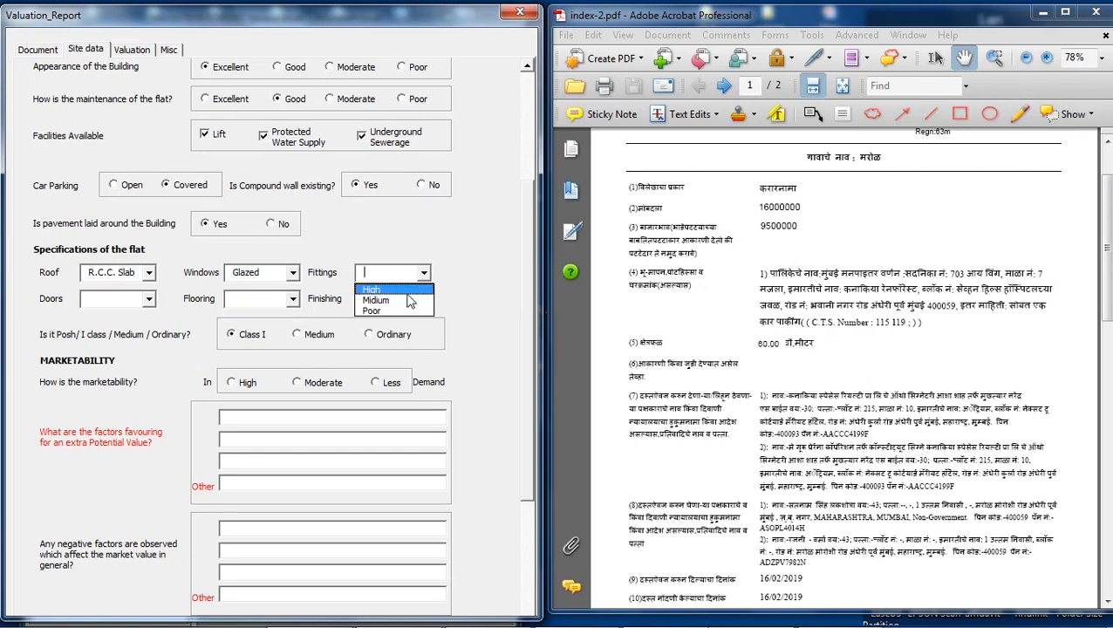
left_click(403, 301)
left_click(148, 300)
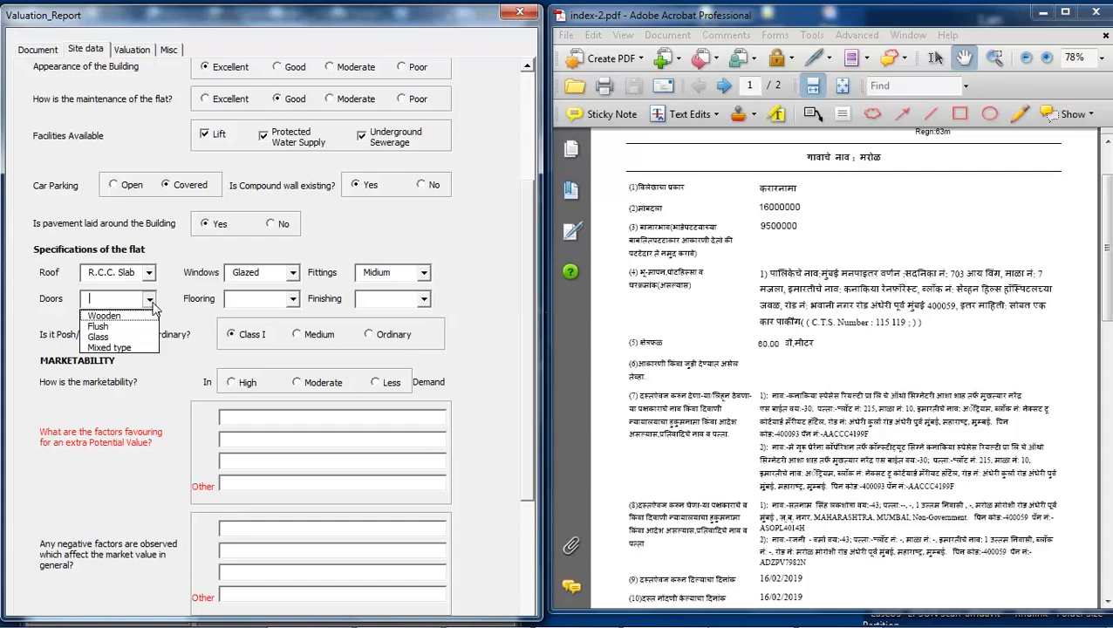
left_click(136, 326)
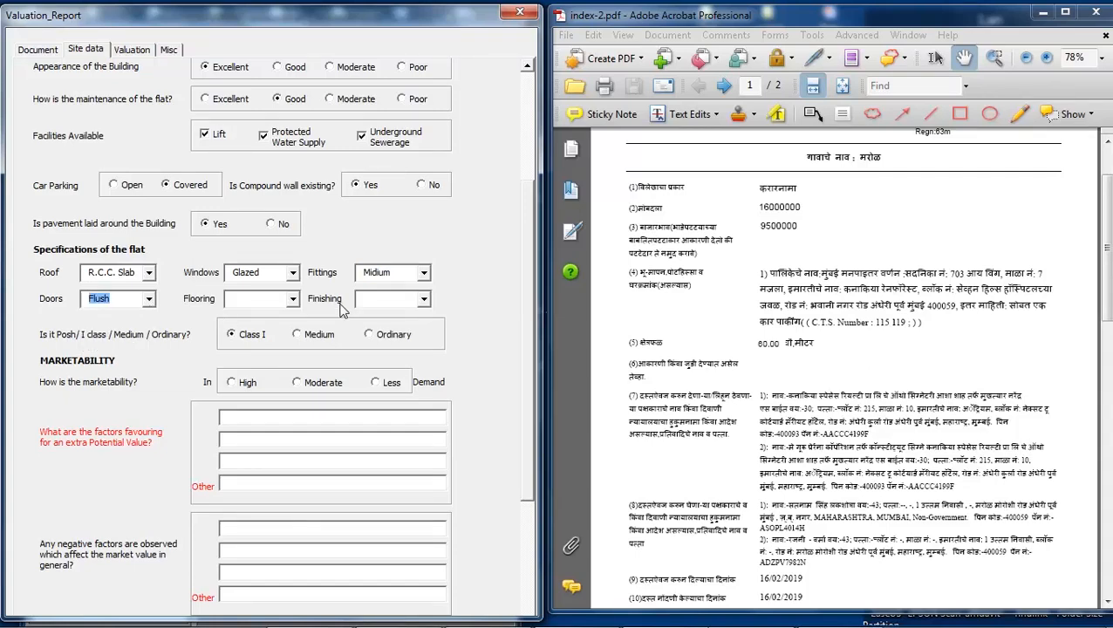
left_click(294, 299)
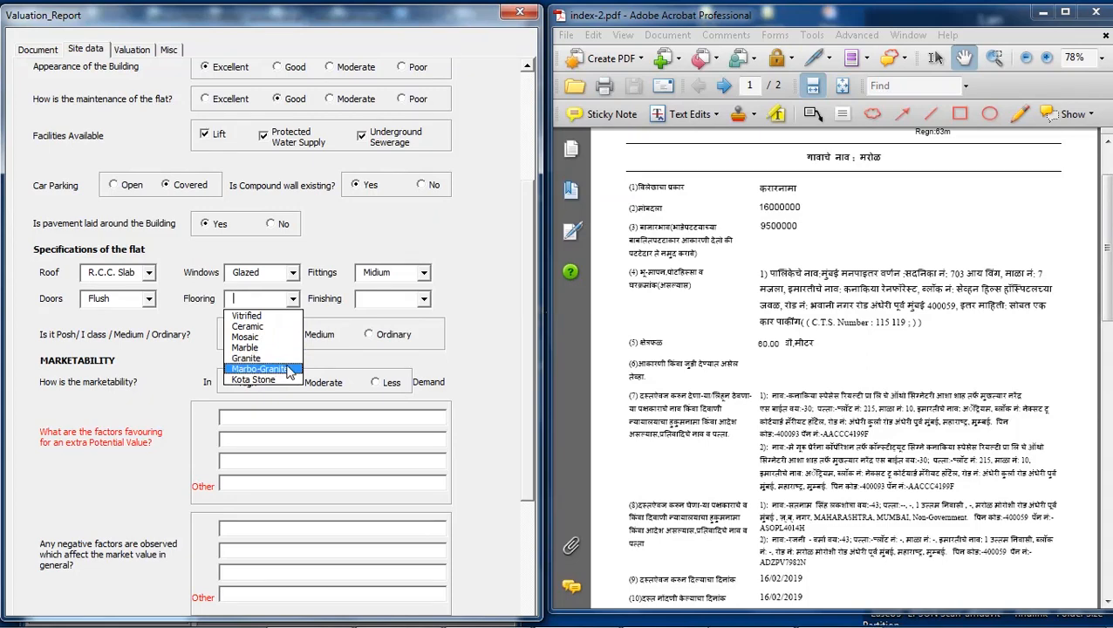
left_click(253, 316)
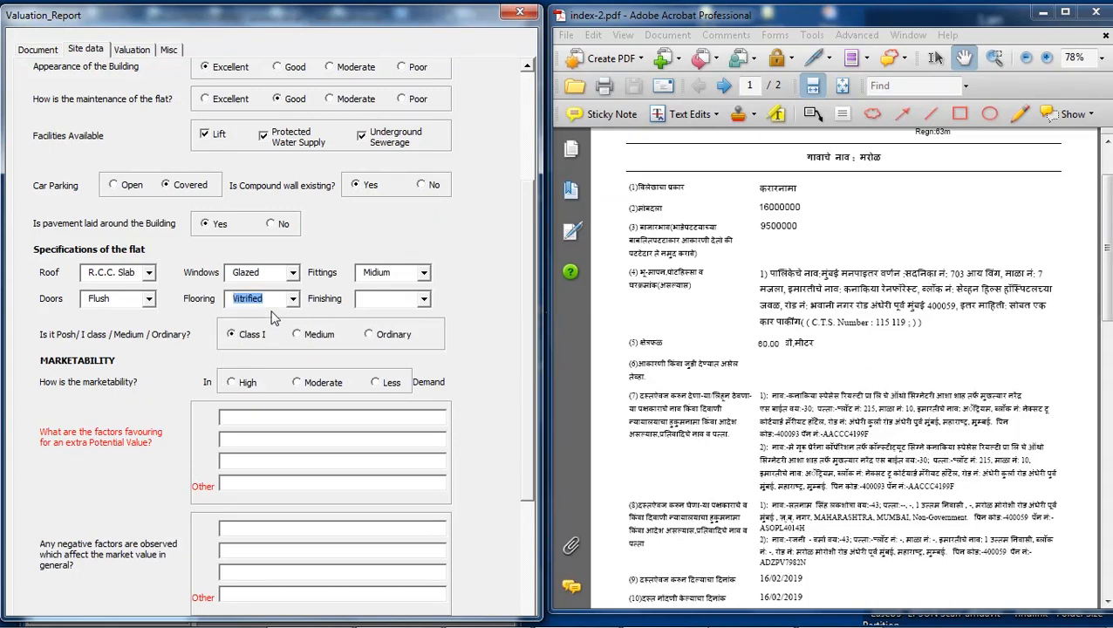
left_click(424, 299)
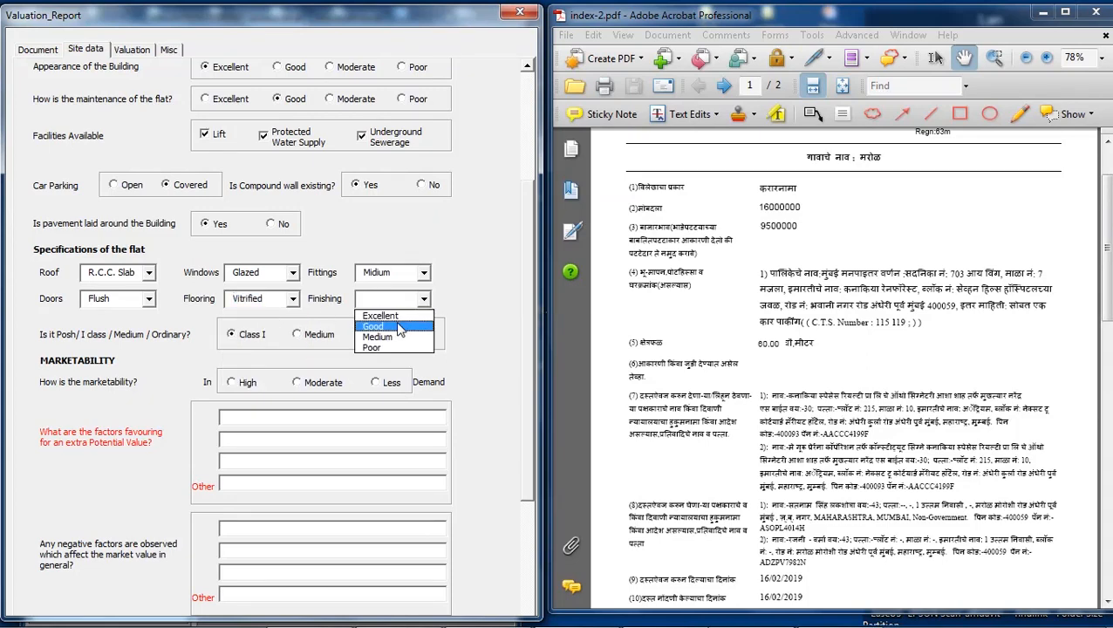
left_click(399, 326)
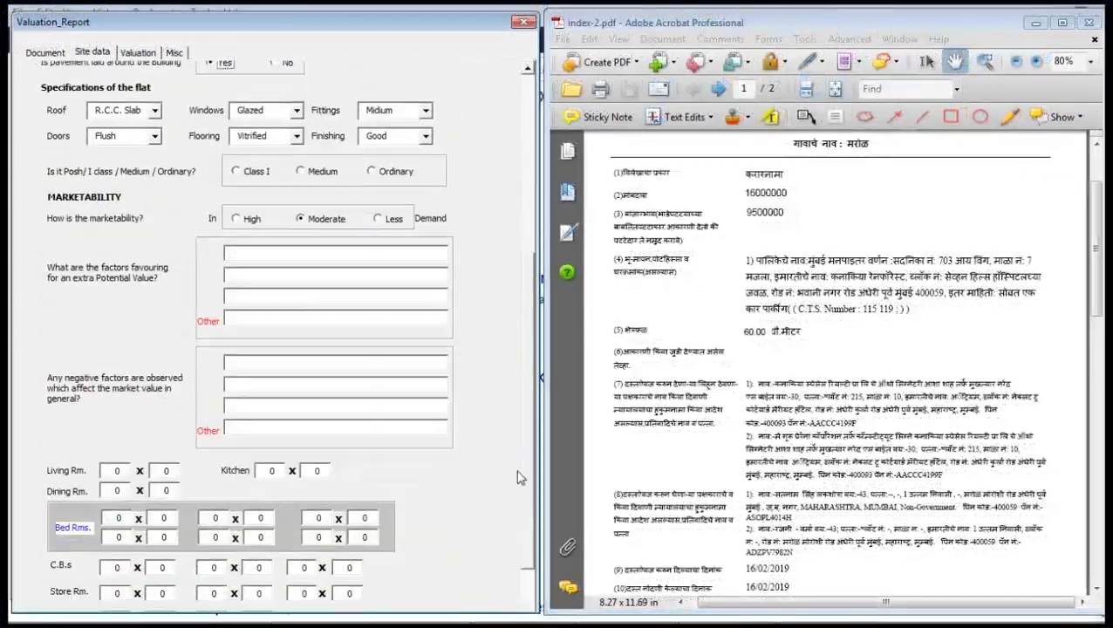
Enter favourable factors: near metro line, near market, good connectivity by rail and road.
scroll(517, 480, "down", 1)
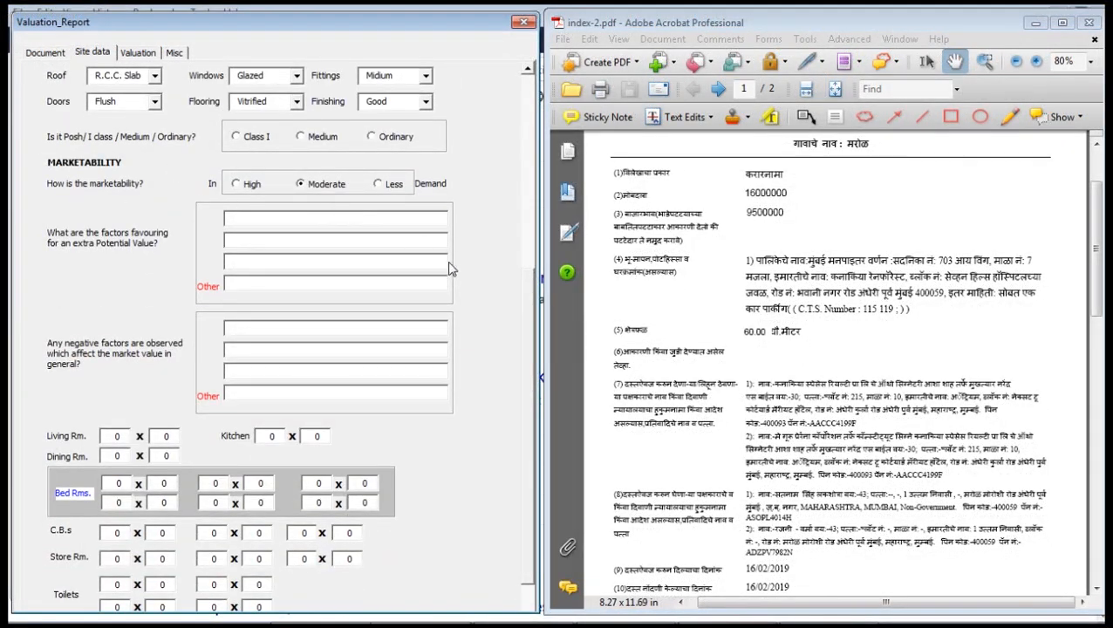
left_click(258, 221)
type("n")
type("nr.")
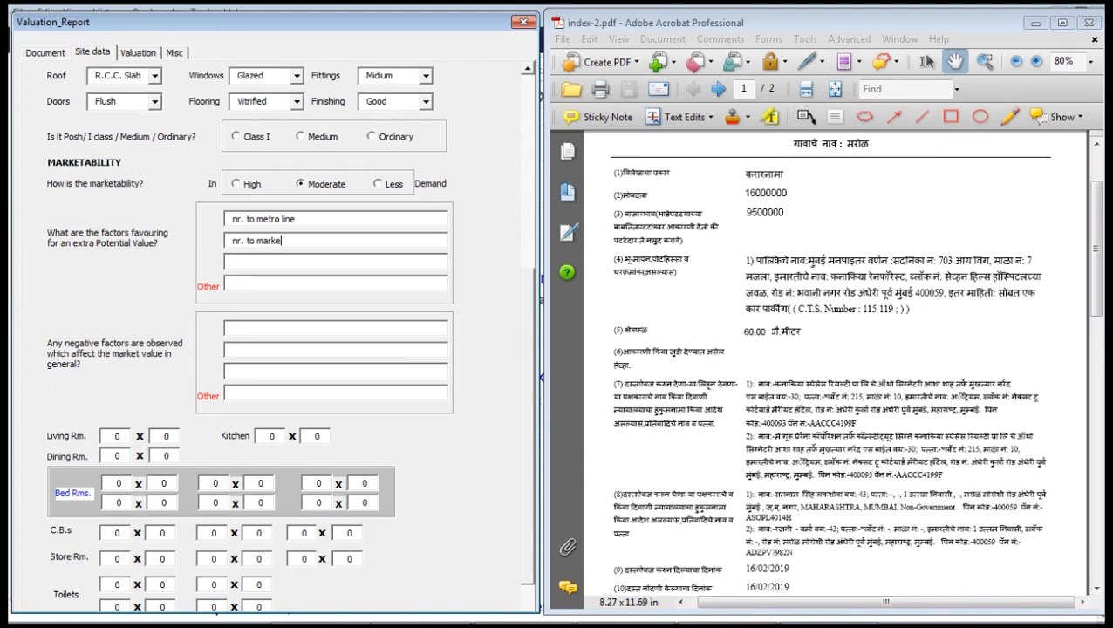
left_click(233, 262)
type("good connectivit")
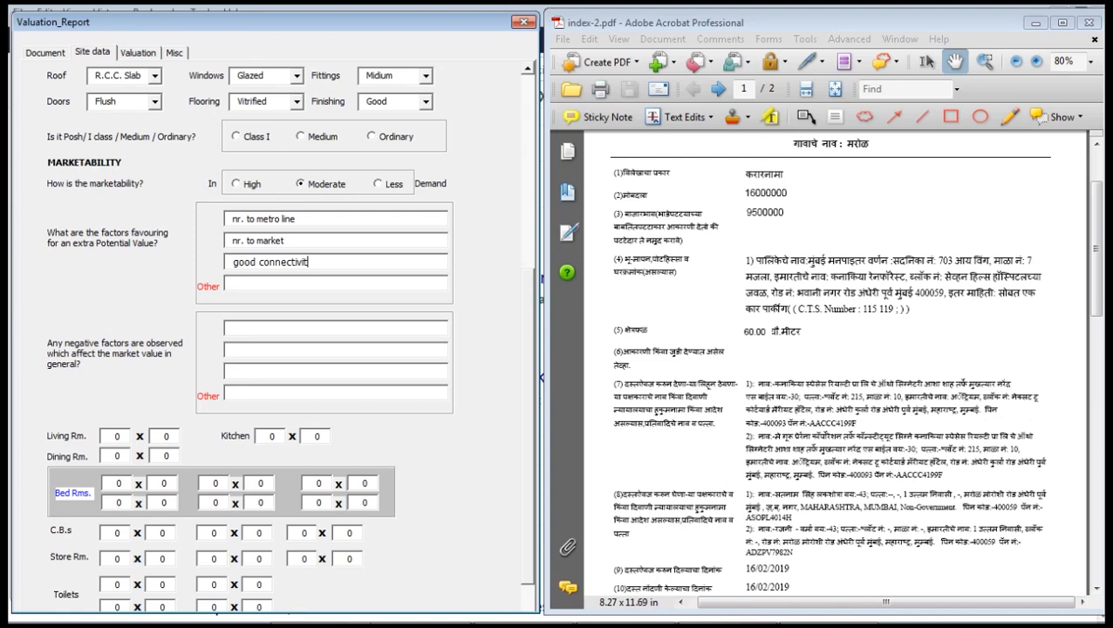
type("y by rail ro")
key("BackSpace")
key("BackSpace")
key("BackSpace")
key("BackSpace")
type("and road")
Enter 'close to slums' as the negative factor.
left_click(276, 327)
type("d")
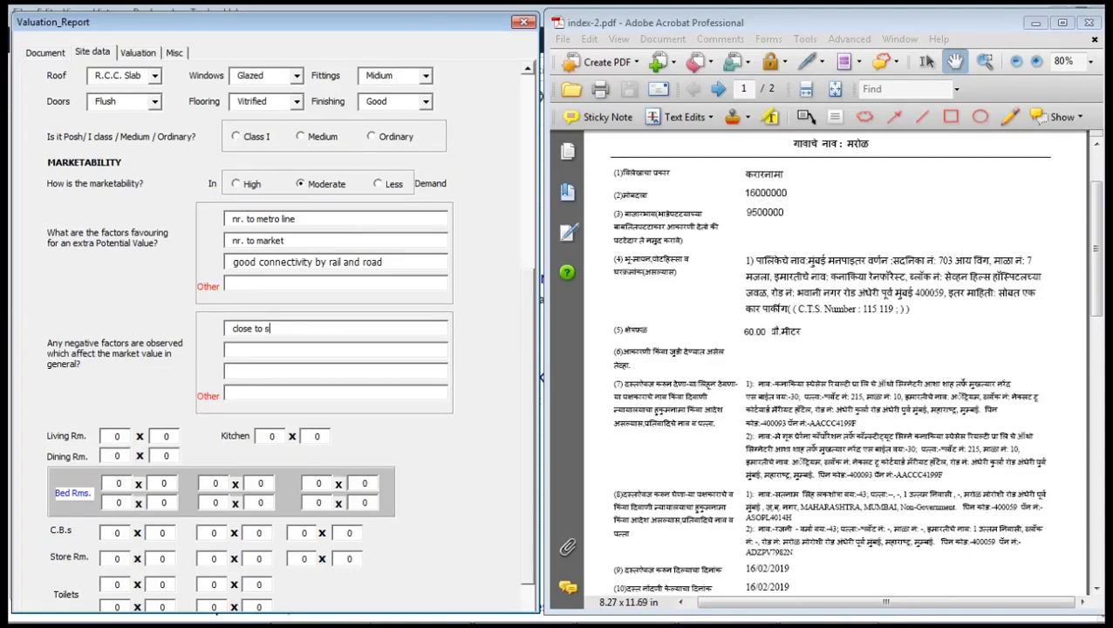
key("Tab")
key("Tab")
key("Tab")
key("Tab")
Fill in each room's length and width in the room size boxes.
scroll(531, 410, "down", 3)
scroll(529, 506, "down", 3)
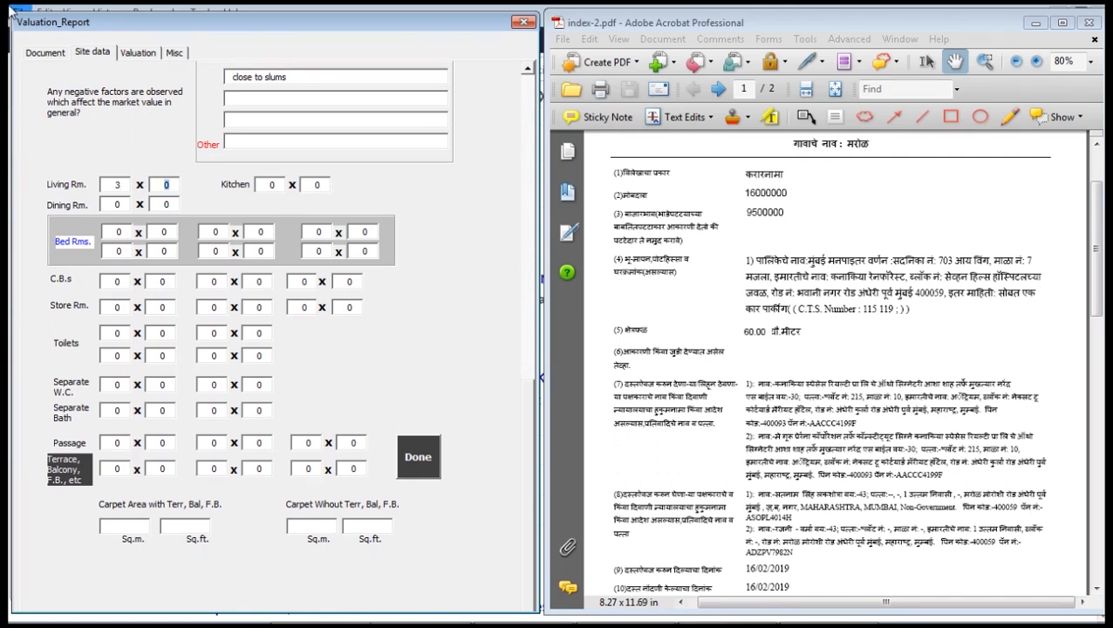
type("2")
type("2.5")
key("Tab")
key("Tab")
key("Tab")
type("3.1")
type("3.3")
type("3.23.5")
type("3")
key("Tab")
type("2.5")
key("Tab")
key("Tab")
key("Tab")
key("Tab")
key("Tab")
key("Tab")
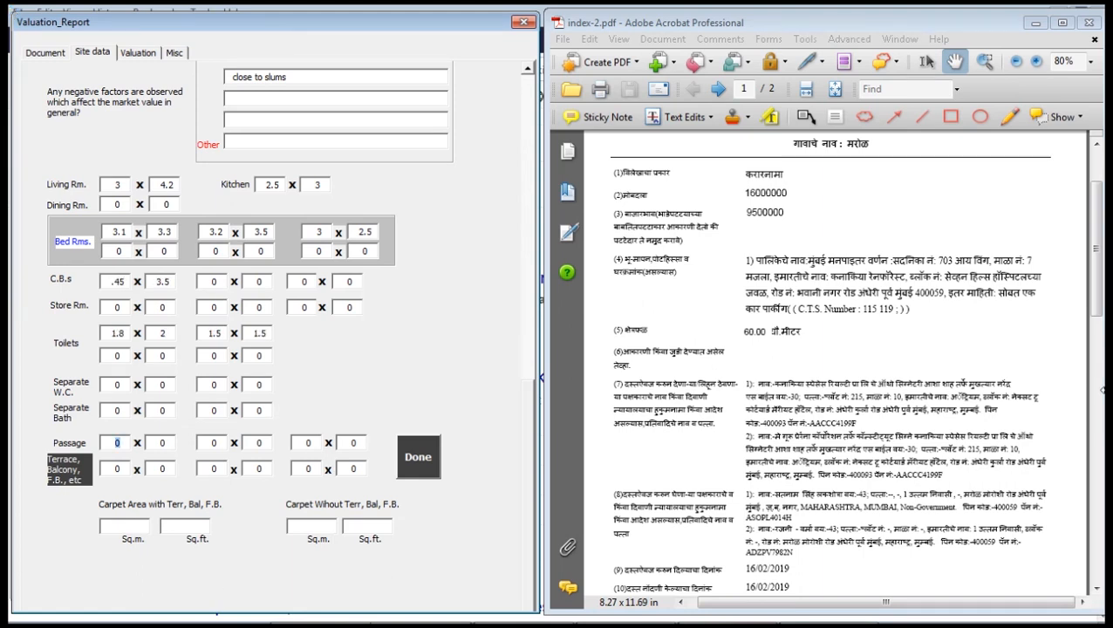
type("5")
type("1.2")
key("Tab")
key("Tab")
key("Tab")
key("Tab")
key("Tab")
key("Tab")
key("Tab")
key("Tab")
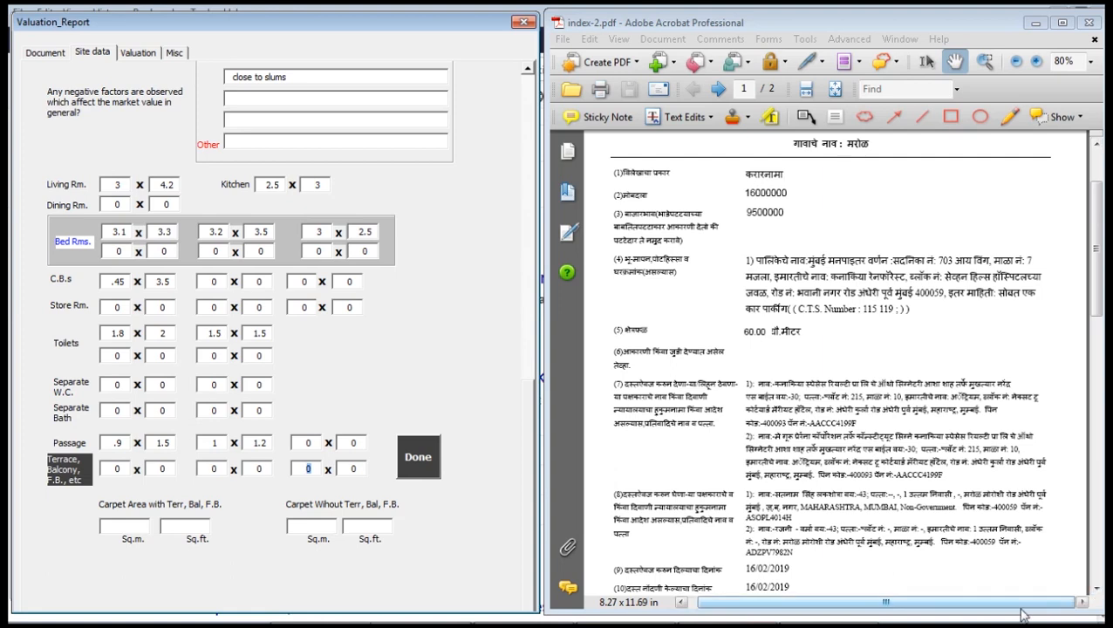
Calculate the 59.82 sq.m (643.9 sq.ft) carpet area and go to the Valuation page.
left_click(417, 457)
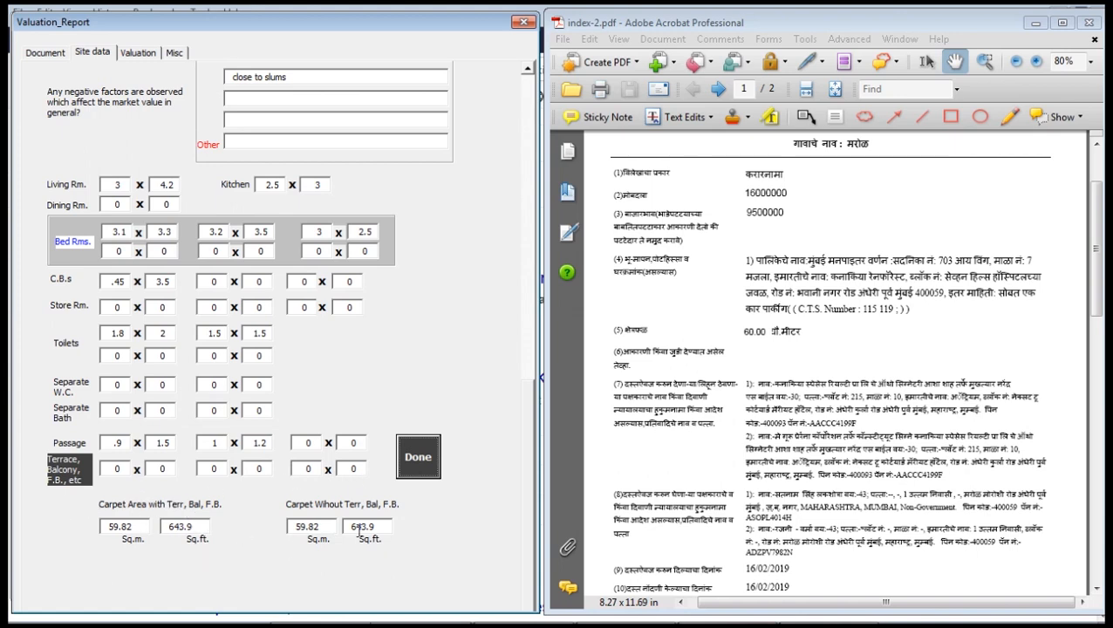
left_click_drag(528, 422, 563, 107)
left_click(148, 56)
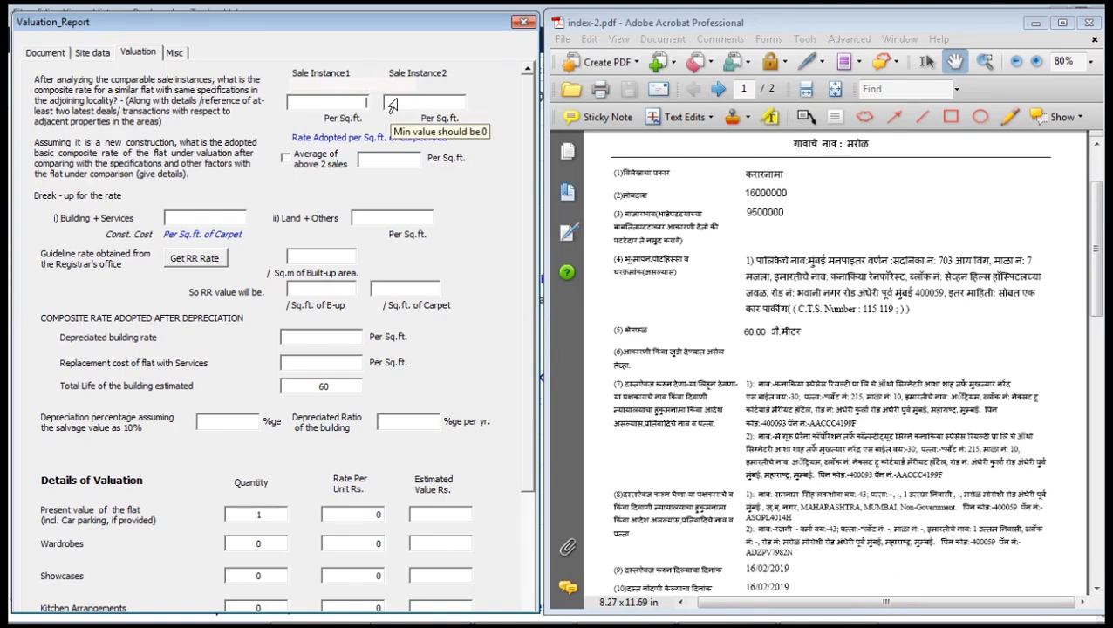
Enter both sale instance prices and average them to 18500 per sq.ft.
left_click(354, 104)
type("16800000")
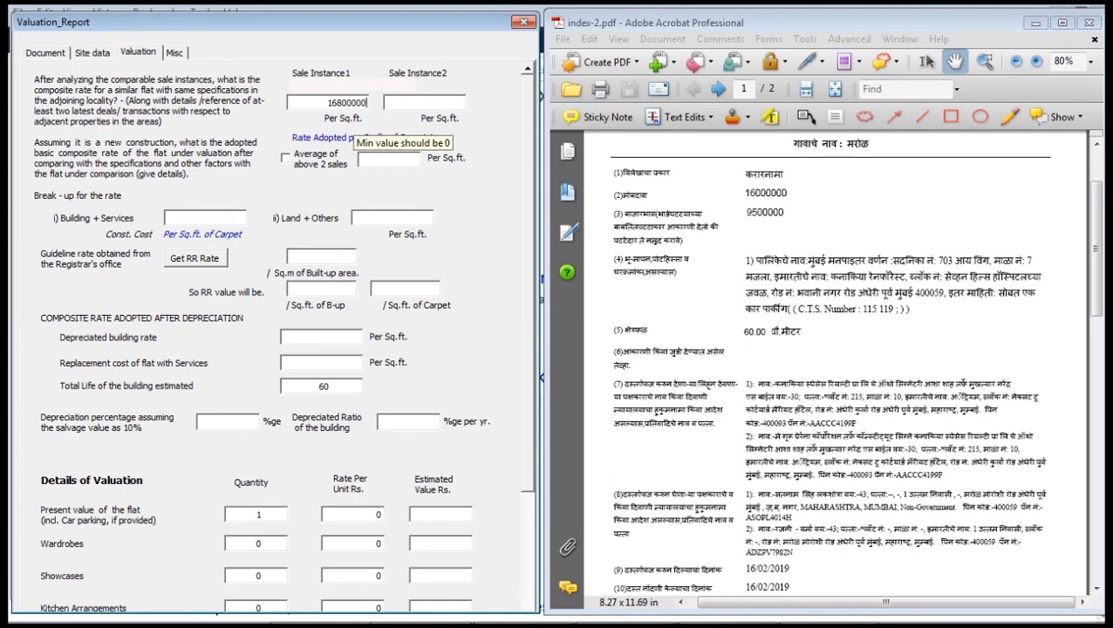
type("17500000")
key("Tab")
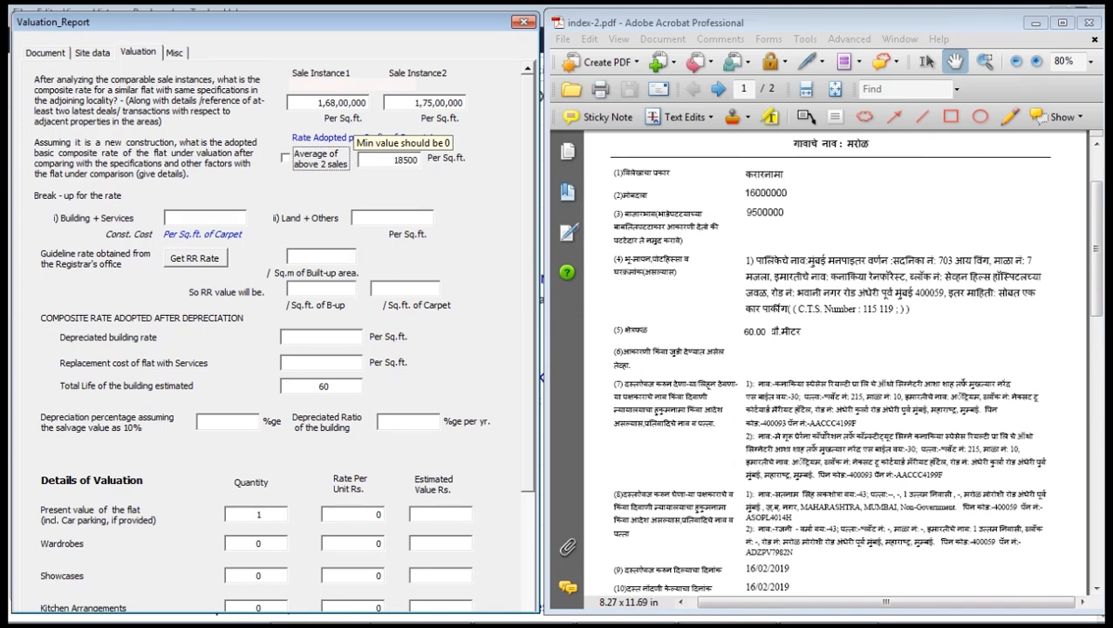
key("Tab")
left_click(311, 161)
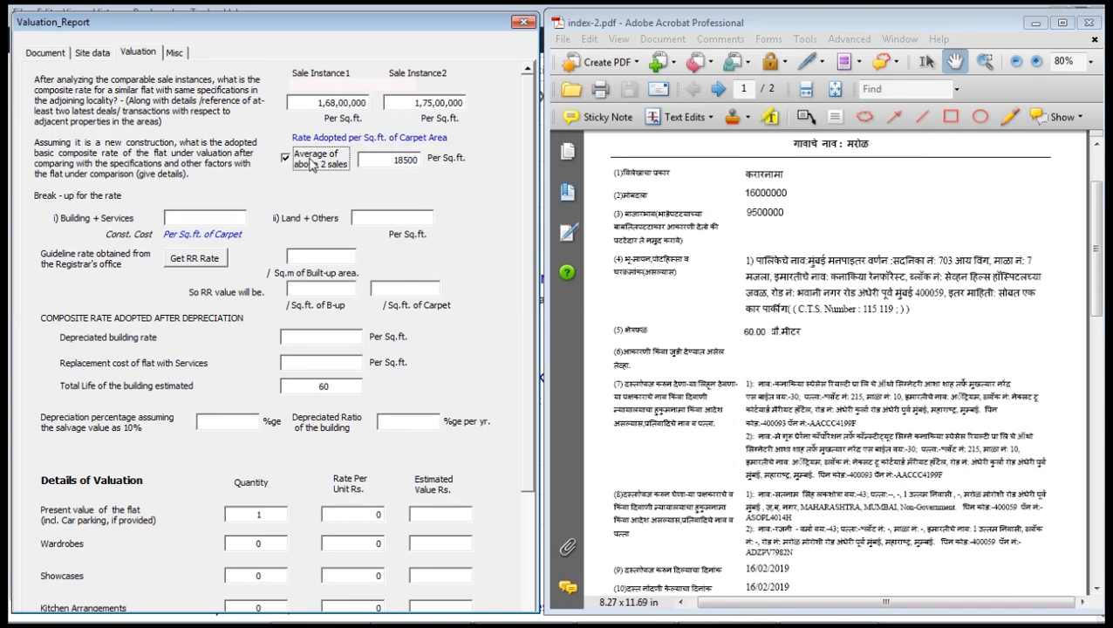
left_click(324, 154)
left_click(320, 166)
Set the Building + Services rate to 18500 and launch the ready-reckoner rate lookup.
left_click(190, 225)
type("1")
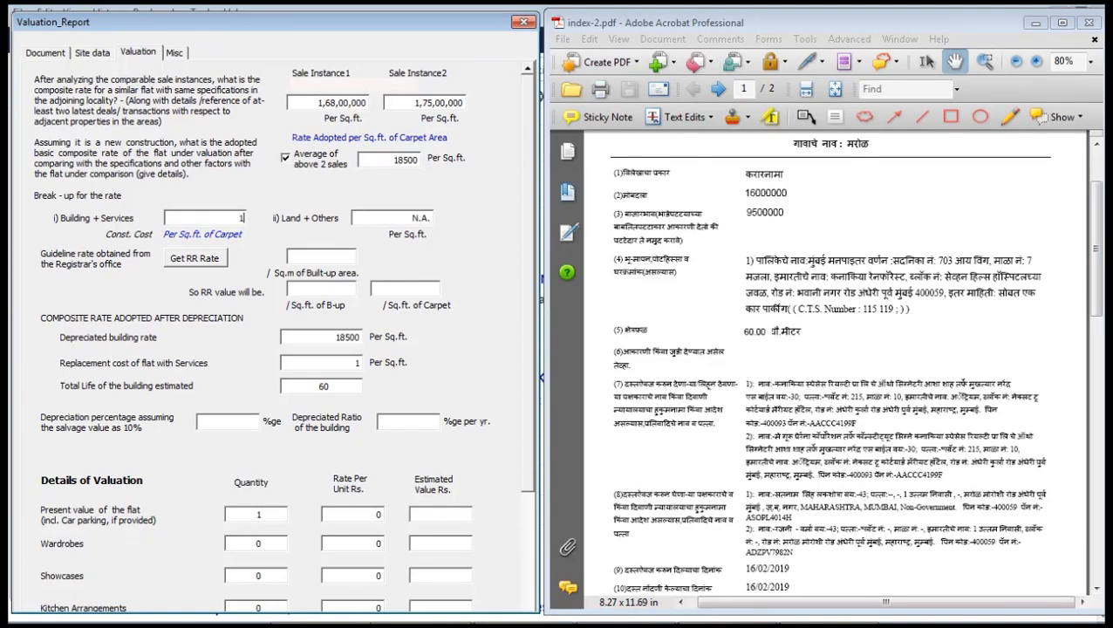
type("5")
key("BackSpace")
type("8500")
key("Tab")
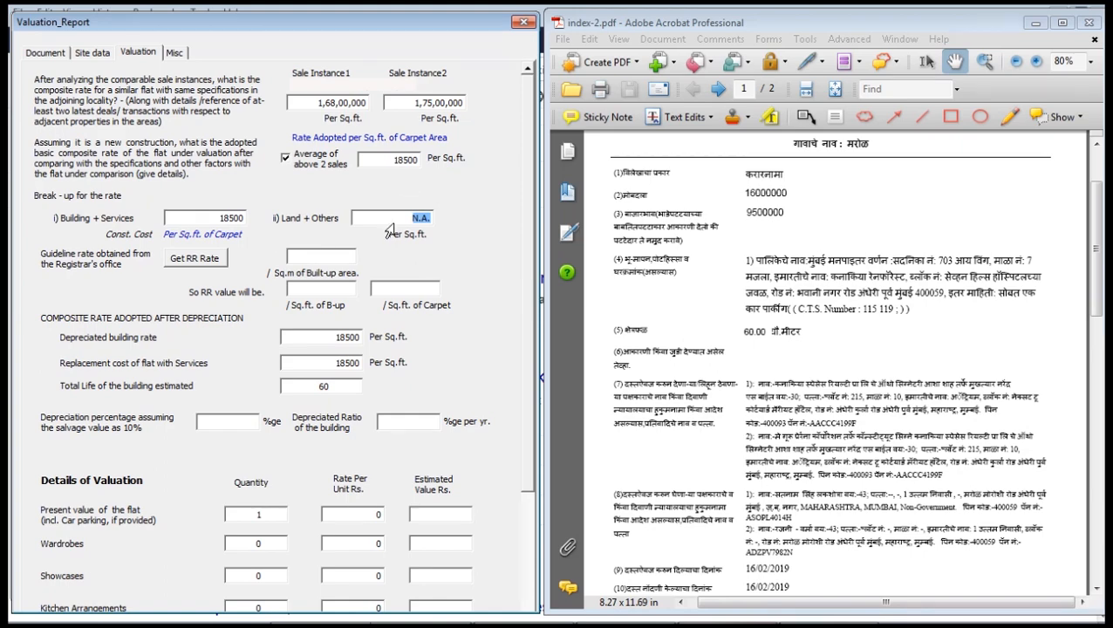
left_click(199, 260)
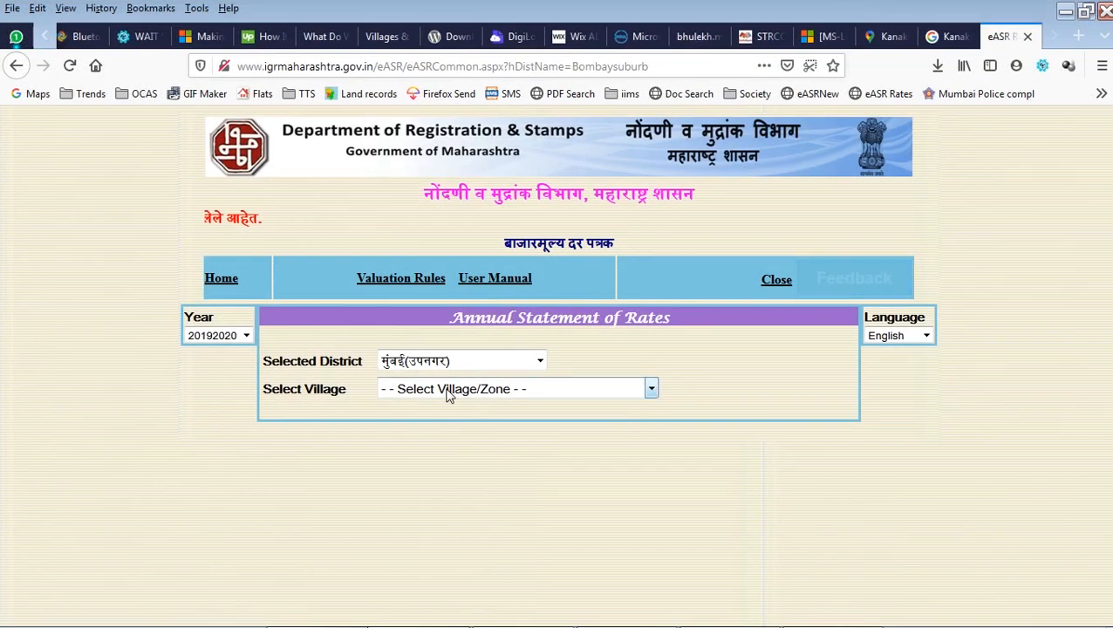
Search eASR rates for survey number 115 in village Marol (Andheri).
left_click(448, 390)
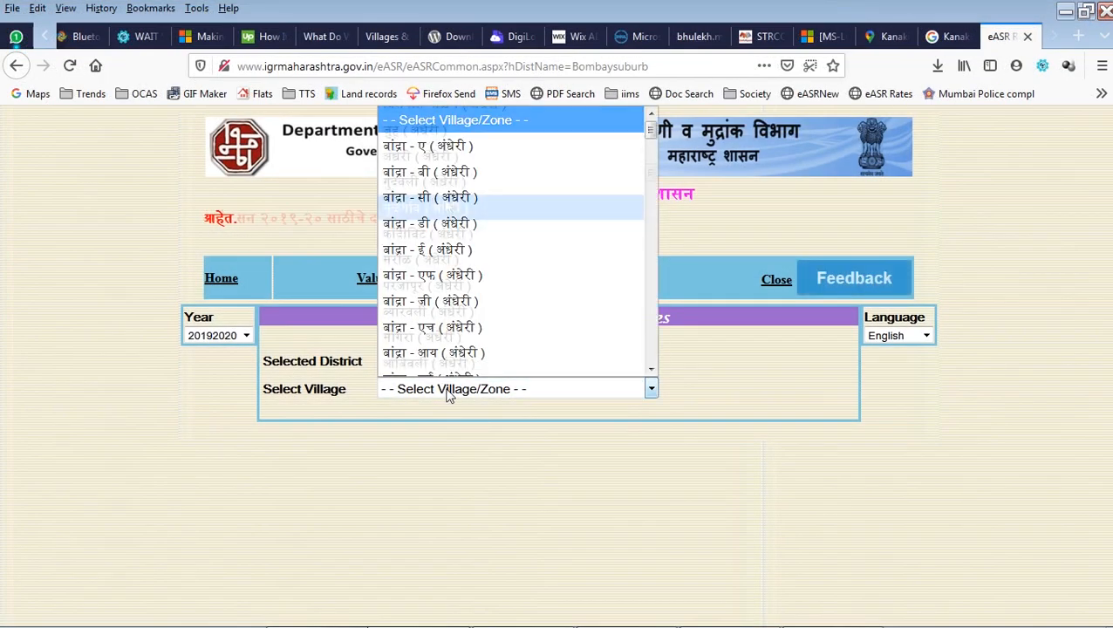
scroll(510, 288, "down", 5)
left_click(509, 255)
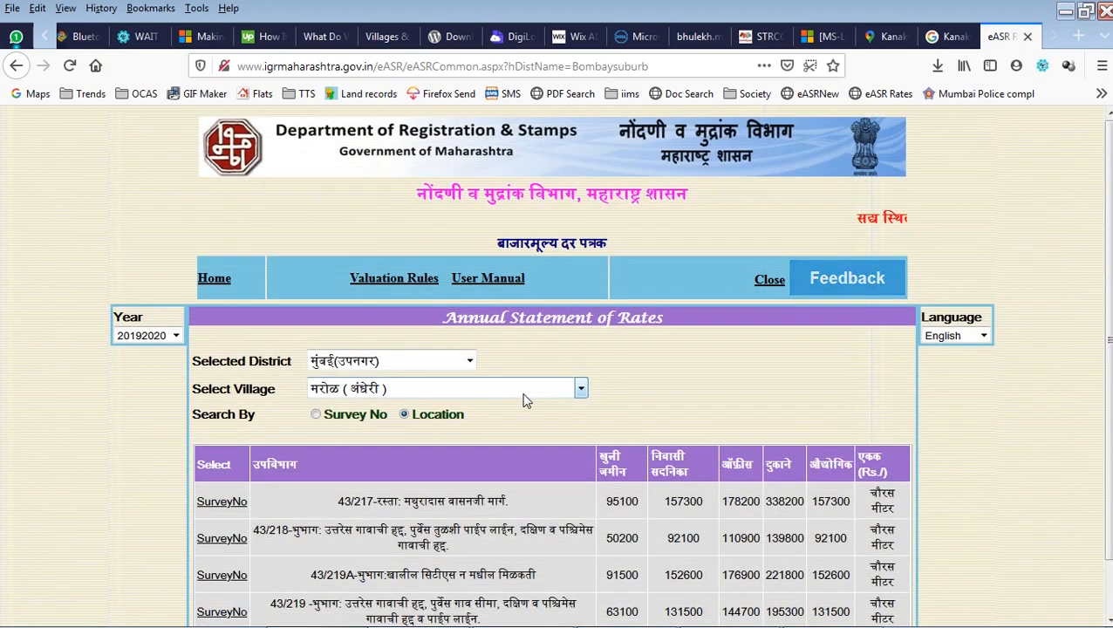
left_click(316, 416)
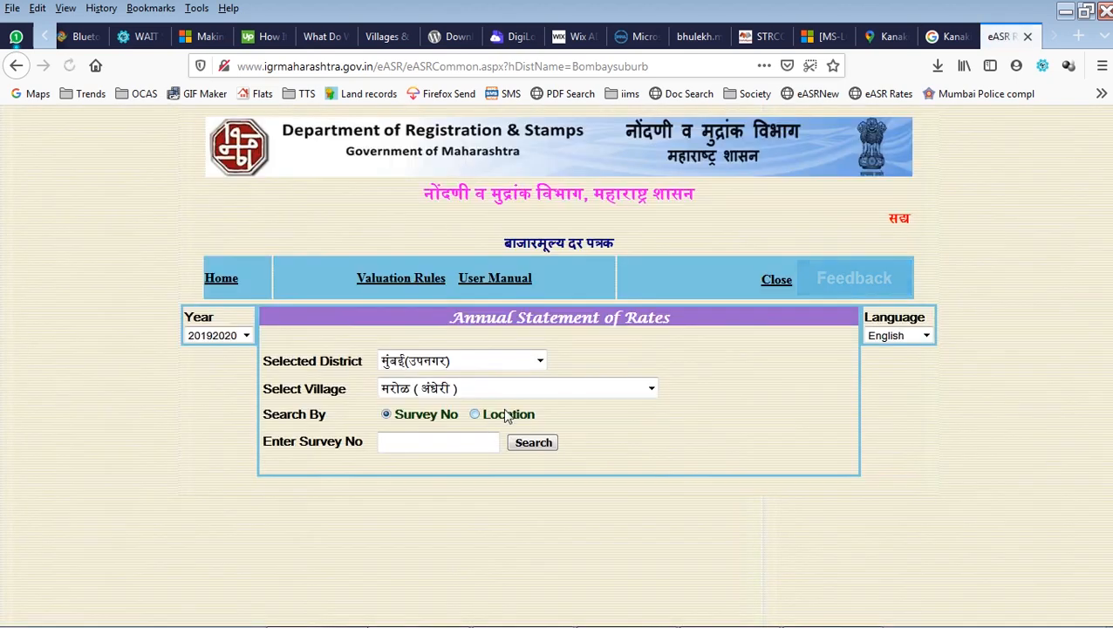
left_click(441, 443)
type("115")
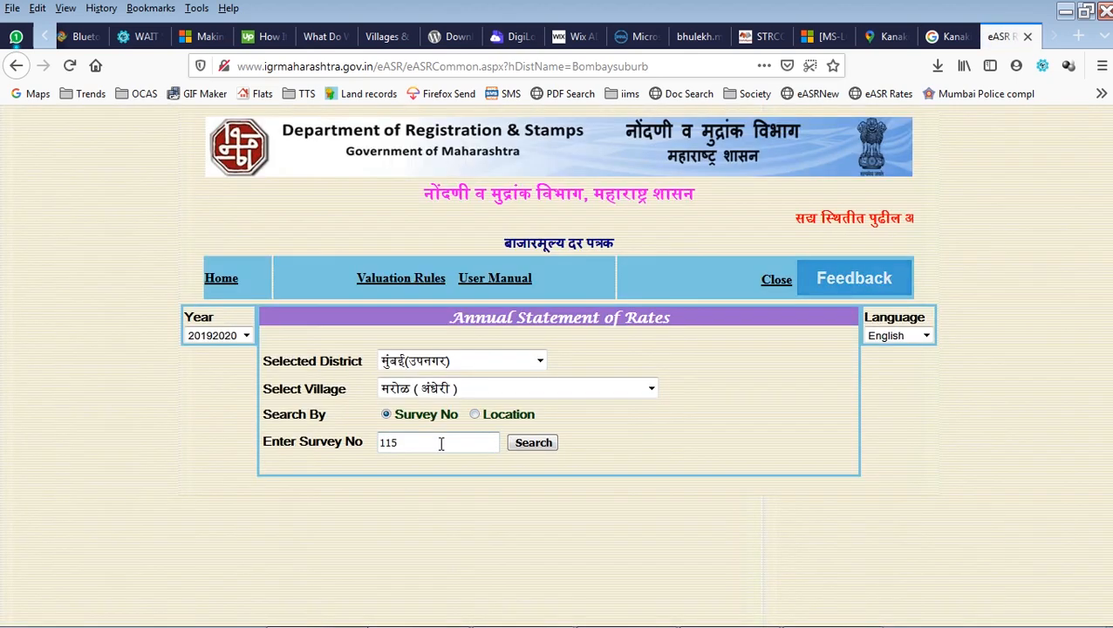
left_click(533, 442)
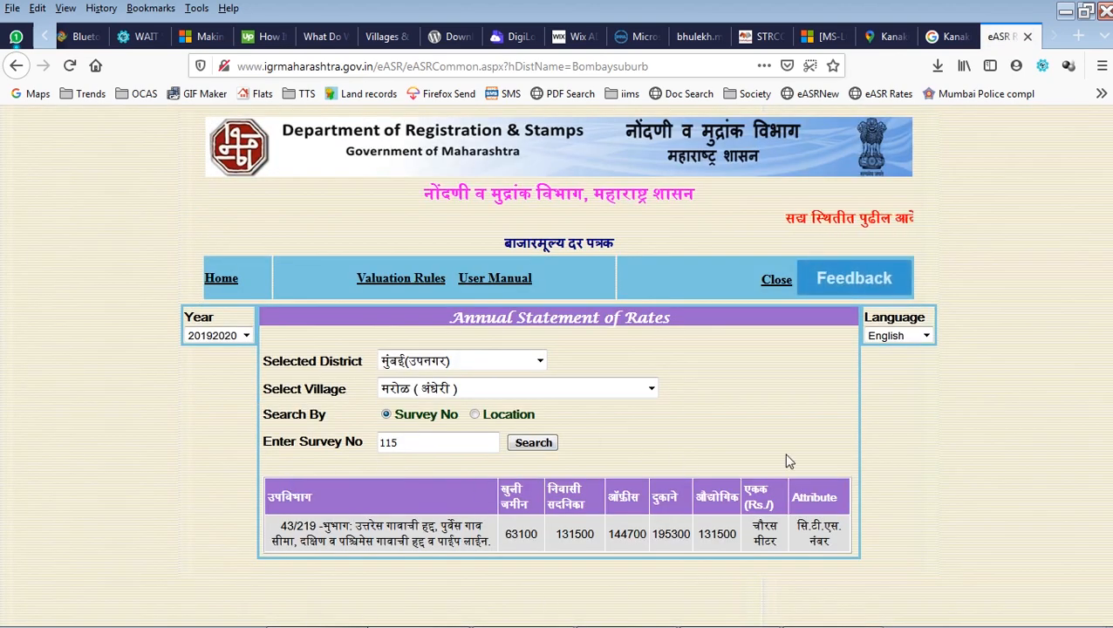
Take the 131500 residential rate into the form's Guideline rate box.
double_click(577, 534)
key("alt+Tab")
left_click(312, 260)
type("1")
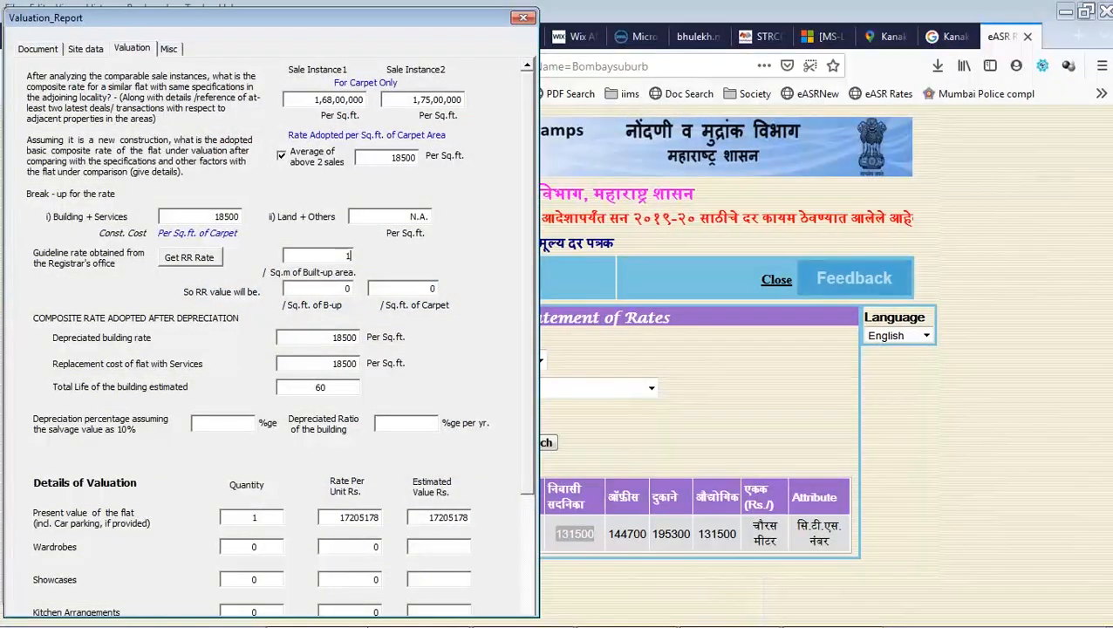
type("31500")
Confirm the 131500 guideline rate, giving RR values 12217 and 10181, 0% depreciation, 1.5 ratio.
key("Tab")
key("Tab")
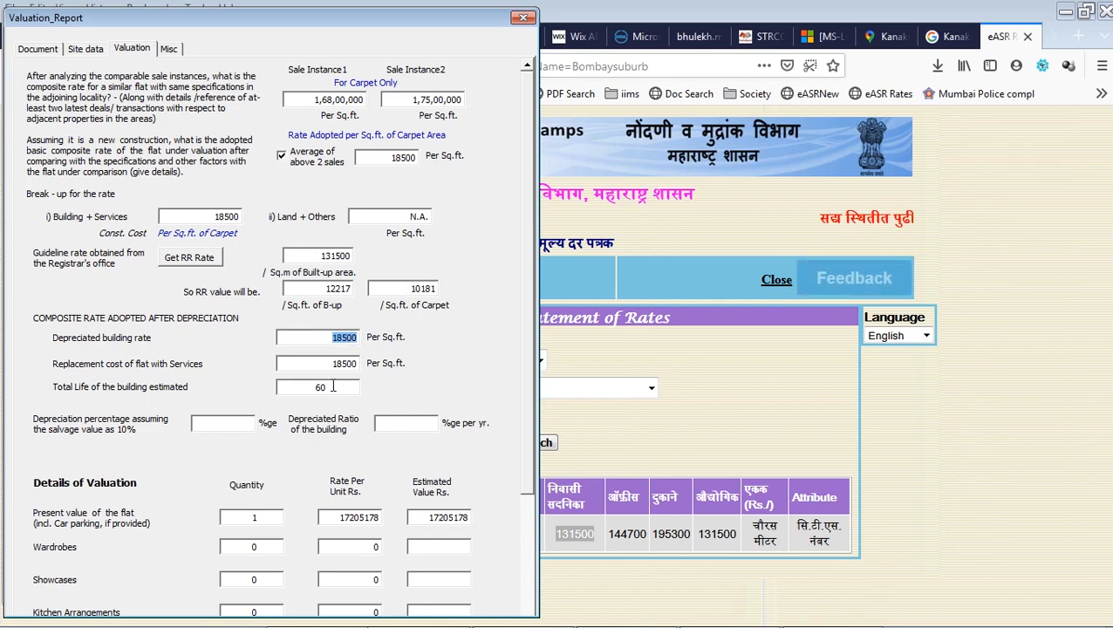
key("Tab")
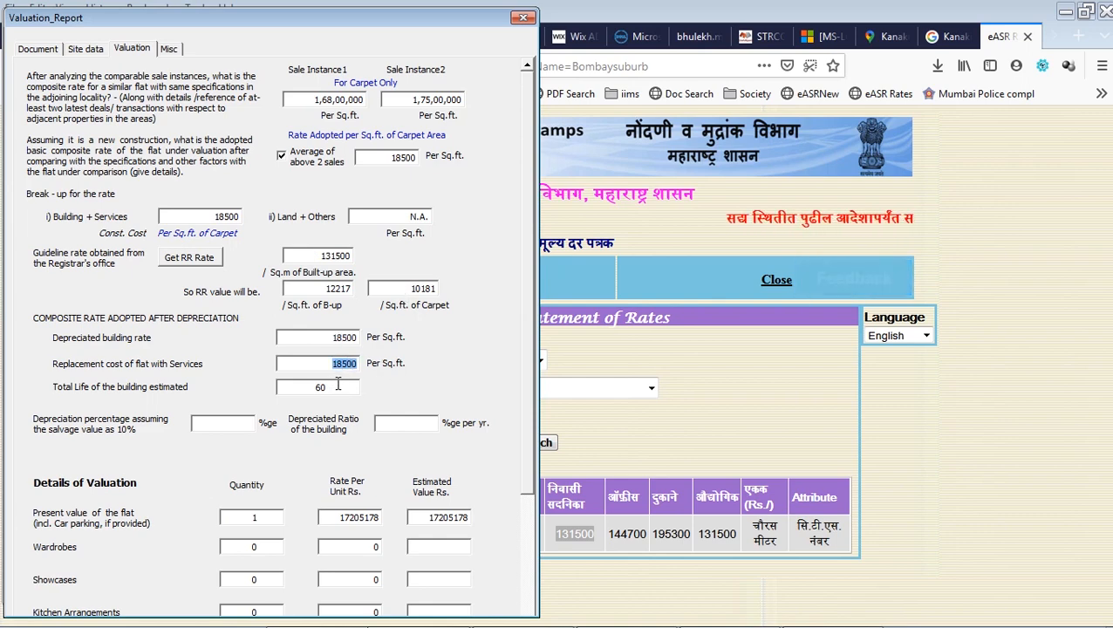
key("Tab")
key("Tab")
key("Tab")
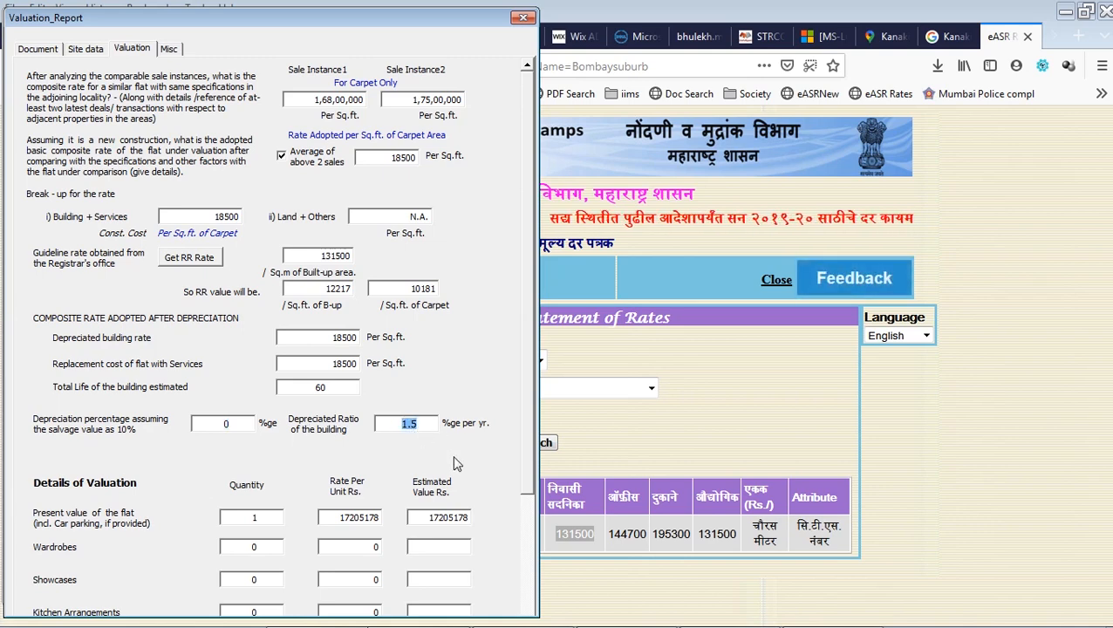
key("Tab")
key("Tab")
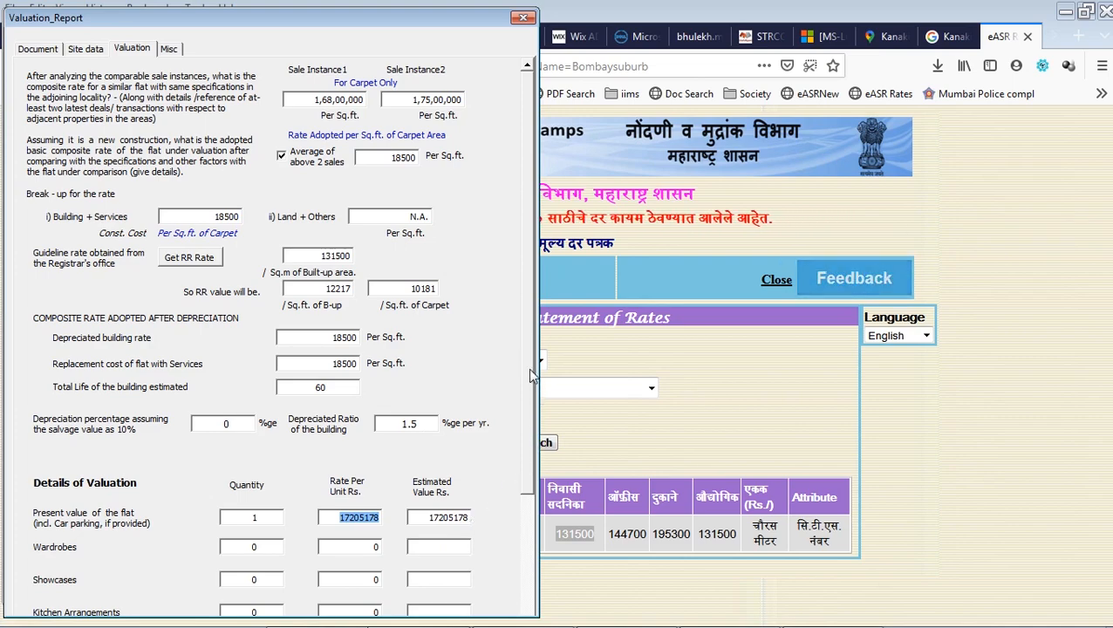
left_click_drag(527, 368, 526, 523)
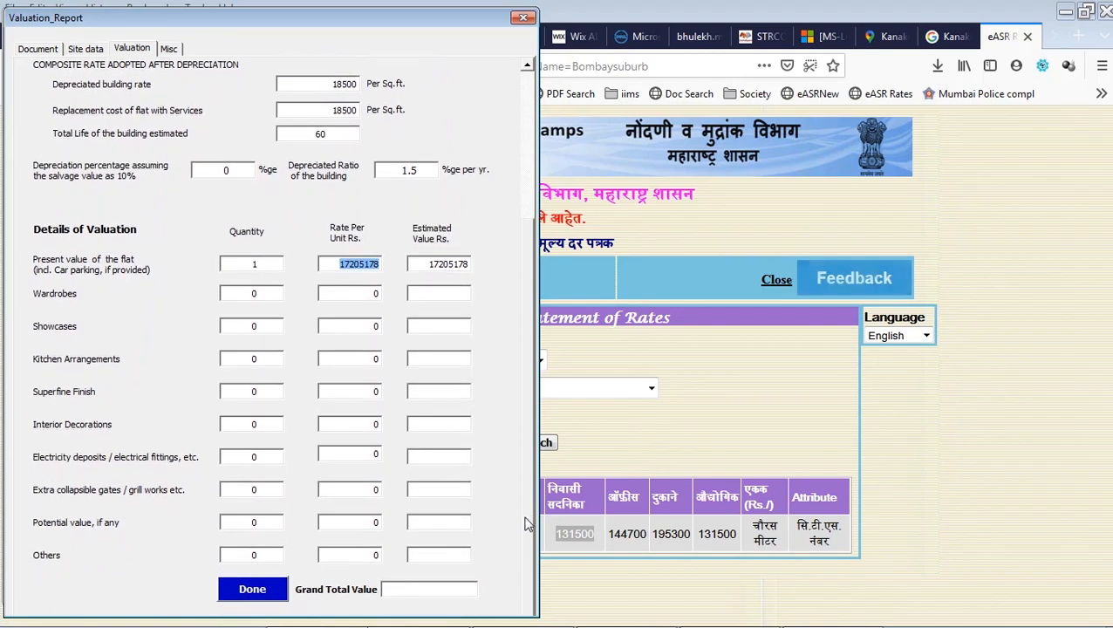
Add kitchen arrangements with quantity 1 at rate 45000.
key("Tab")
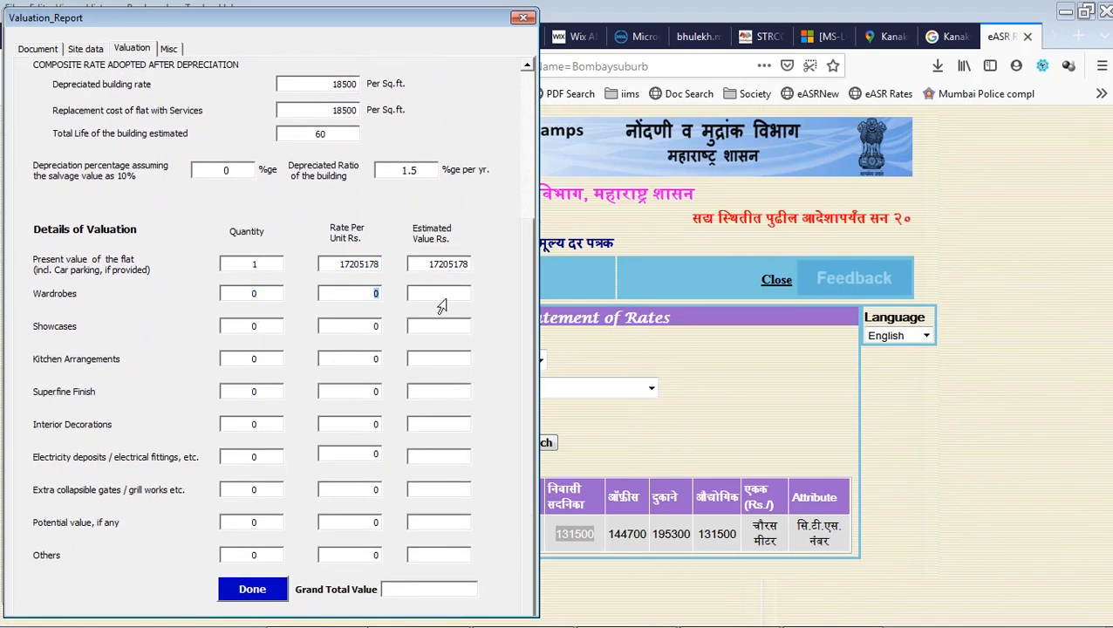
key("Tab")
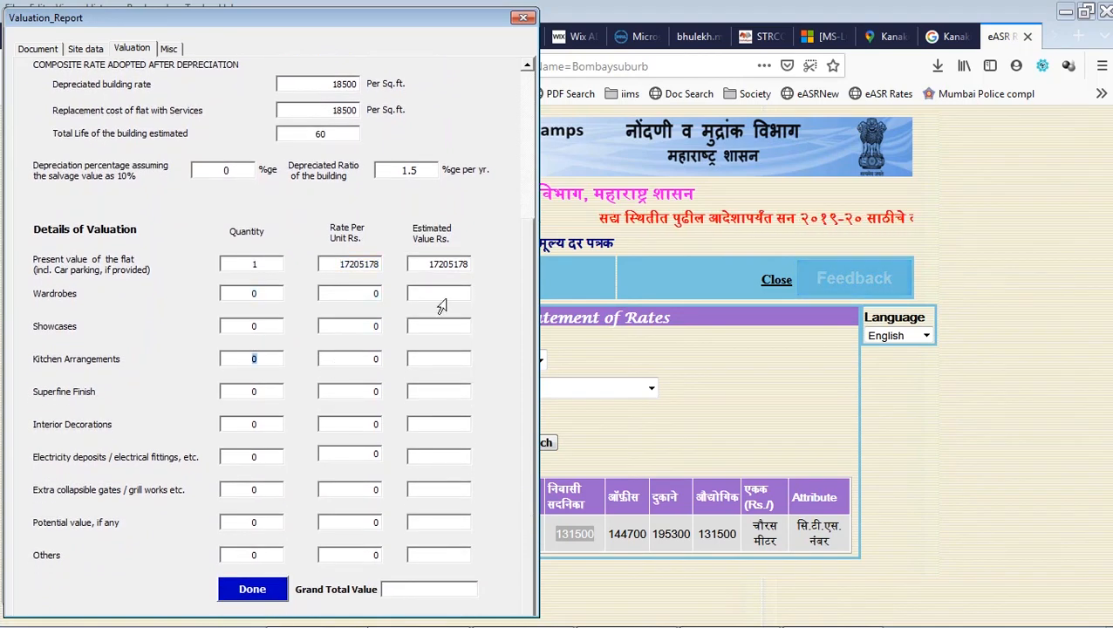
type("1")
key("Tab")
type("45000")
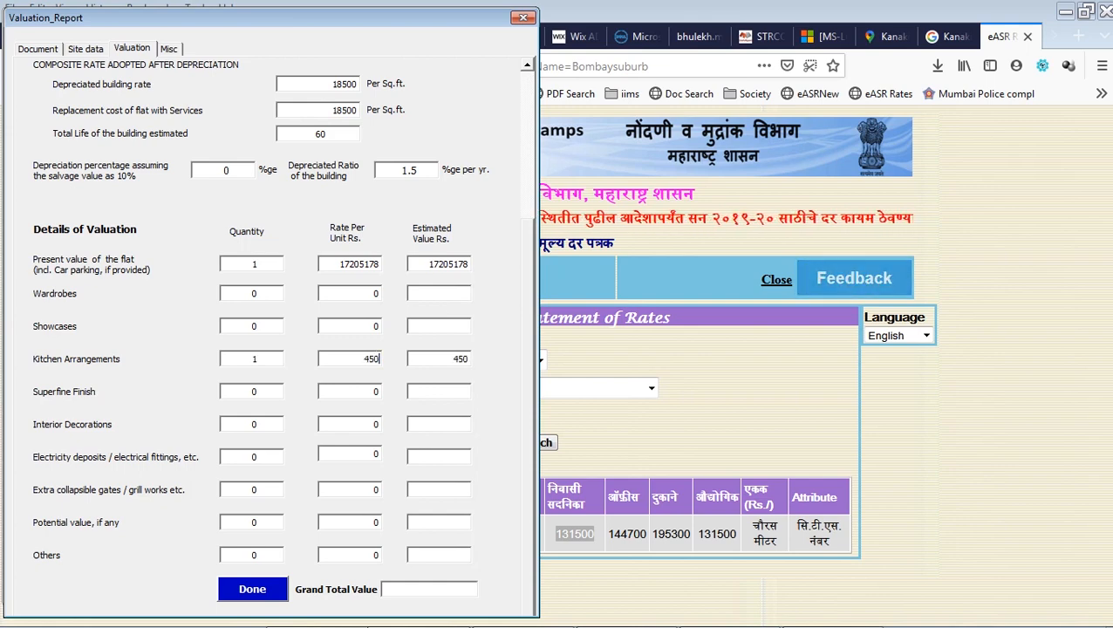
key("Tab")
key("Tab")
key("Tab")
key("Tab")
key("Tab")
key("Tab")
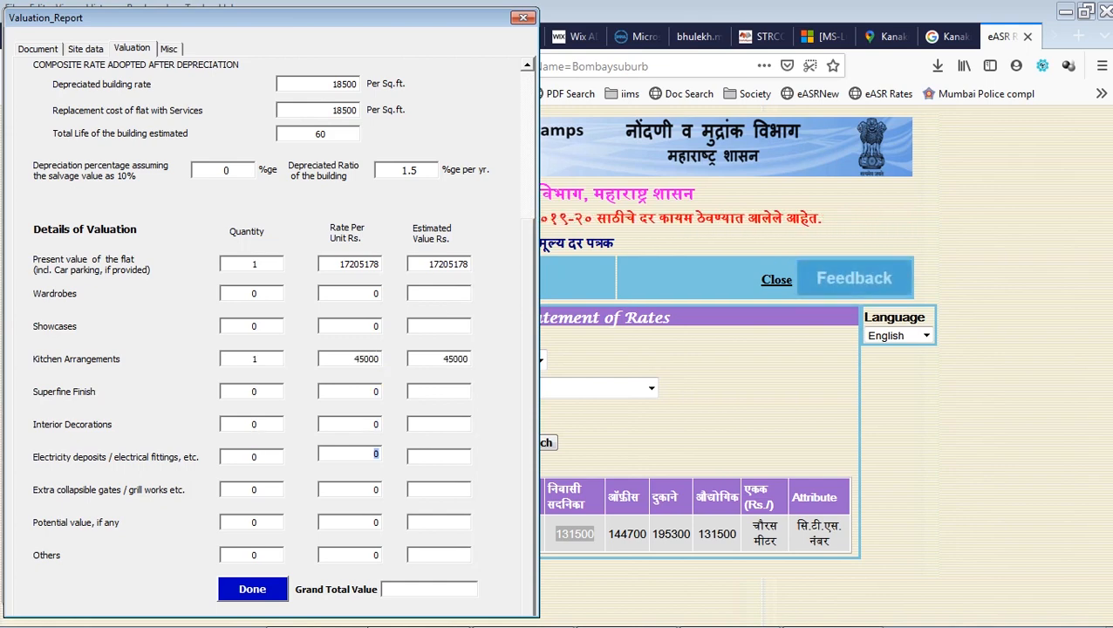
Add interior decorations, quantity 1 at 200000, and calculate the 17450178 grand total.
left_click(267, 431)
key("BackSpace")
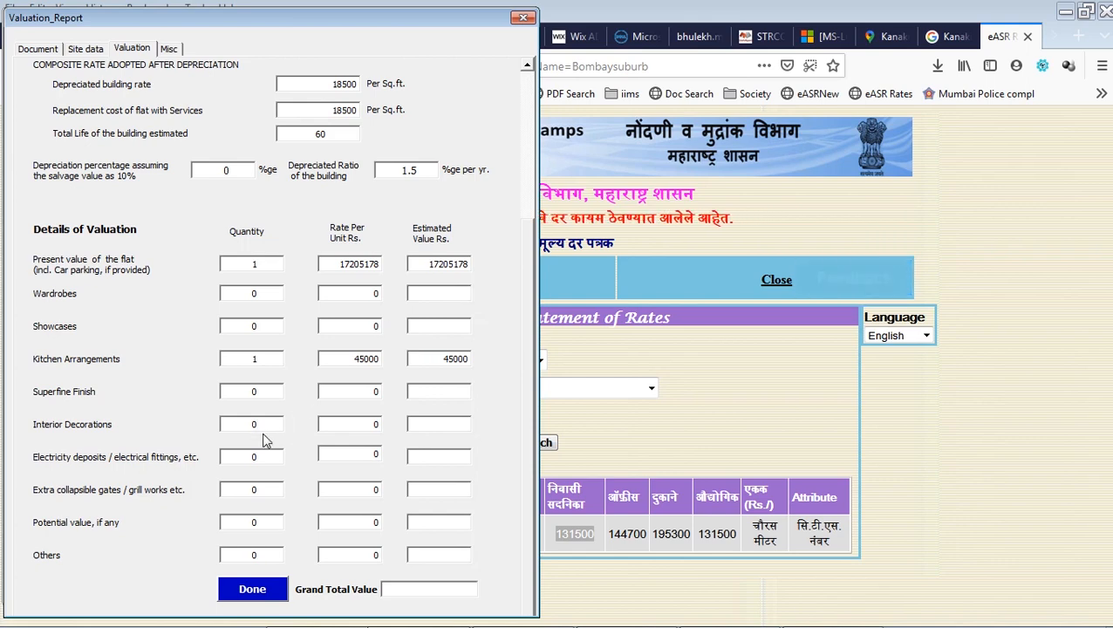
type("1")
key("Tab")
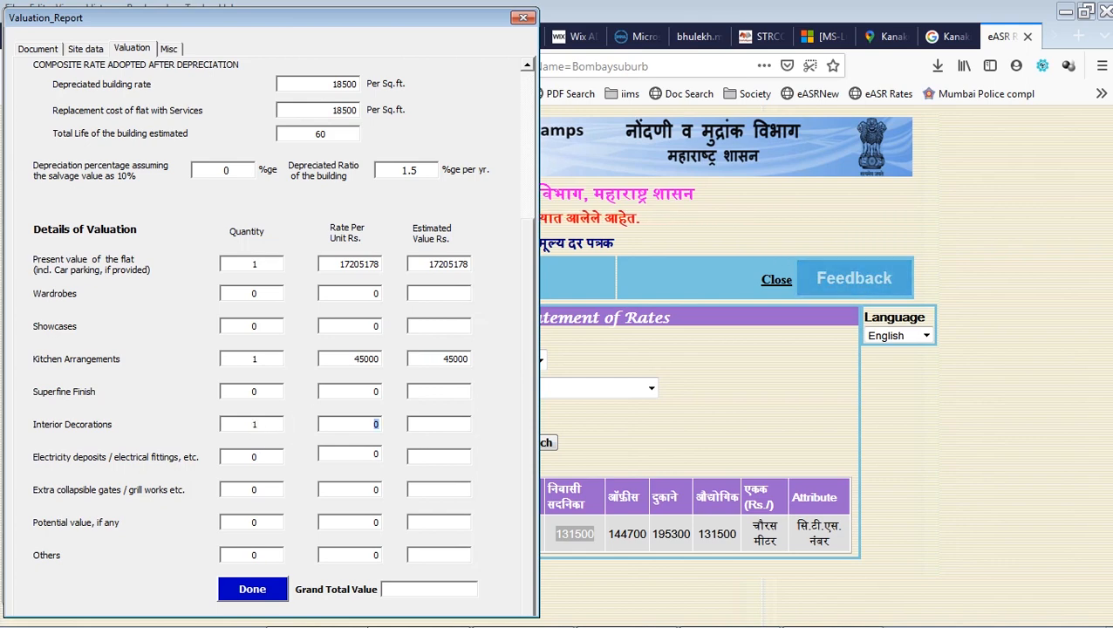
type("200000")
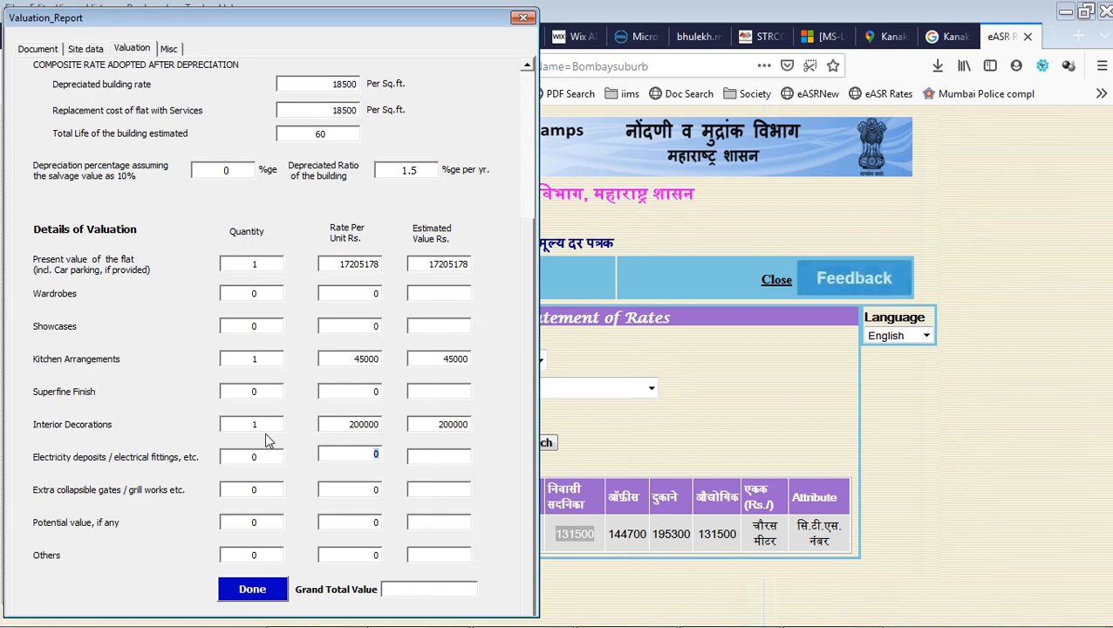
key("Tab")
key("Tab")
key("Tab")
key("Tab")
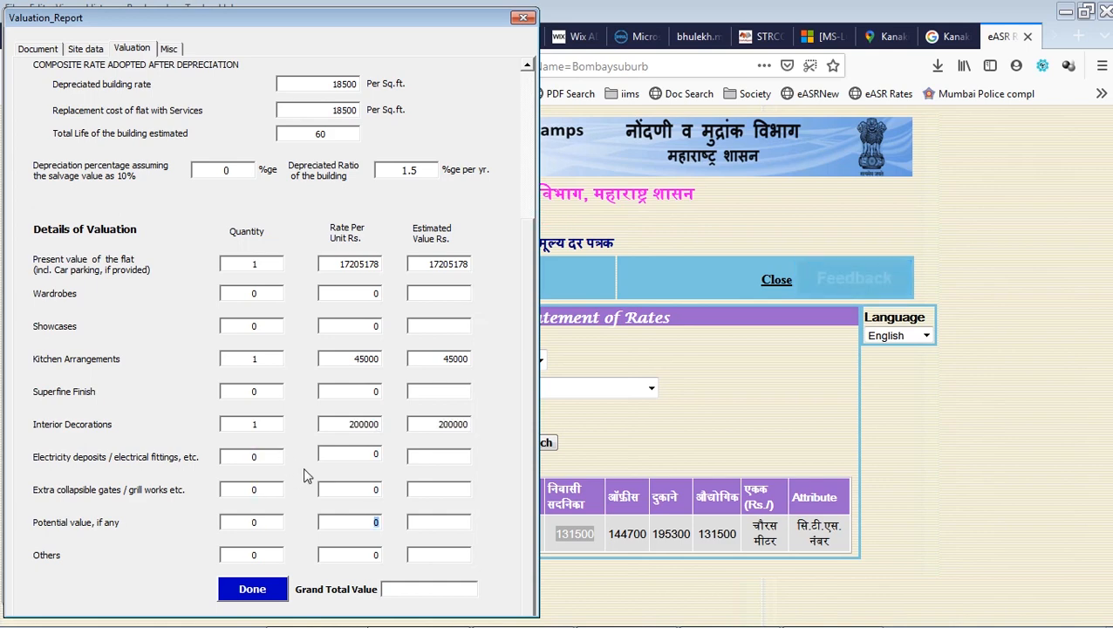
key("Tab")
key("Tab")
key("Tab")
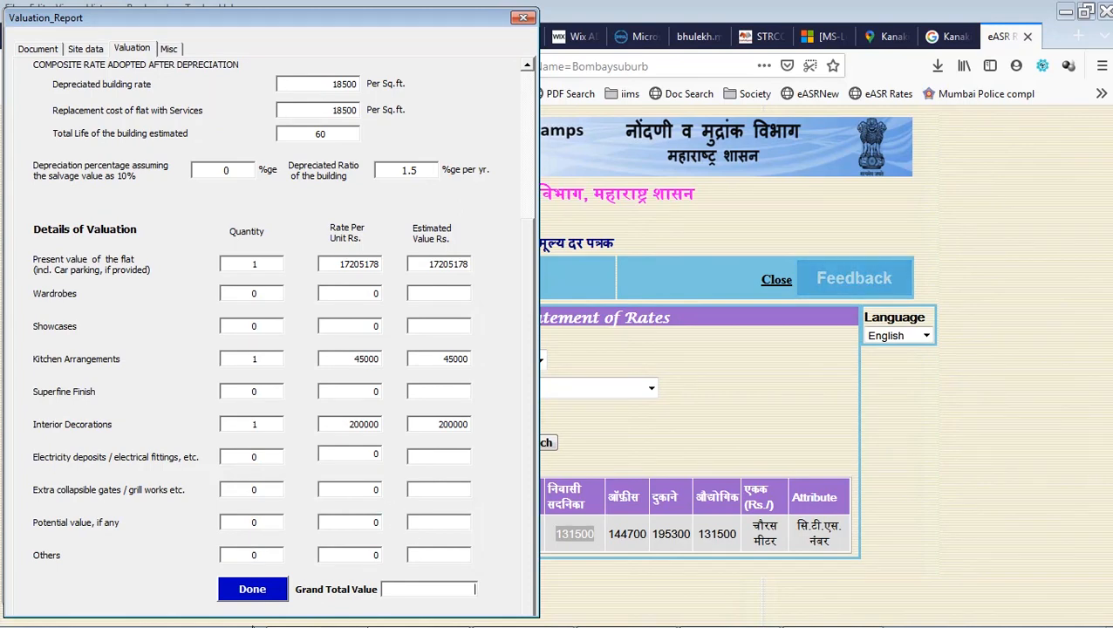
left_click(245, 595)
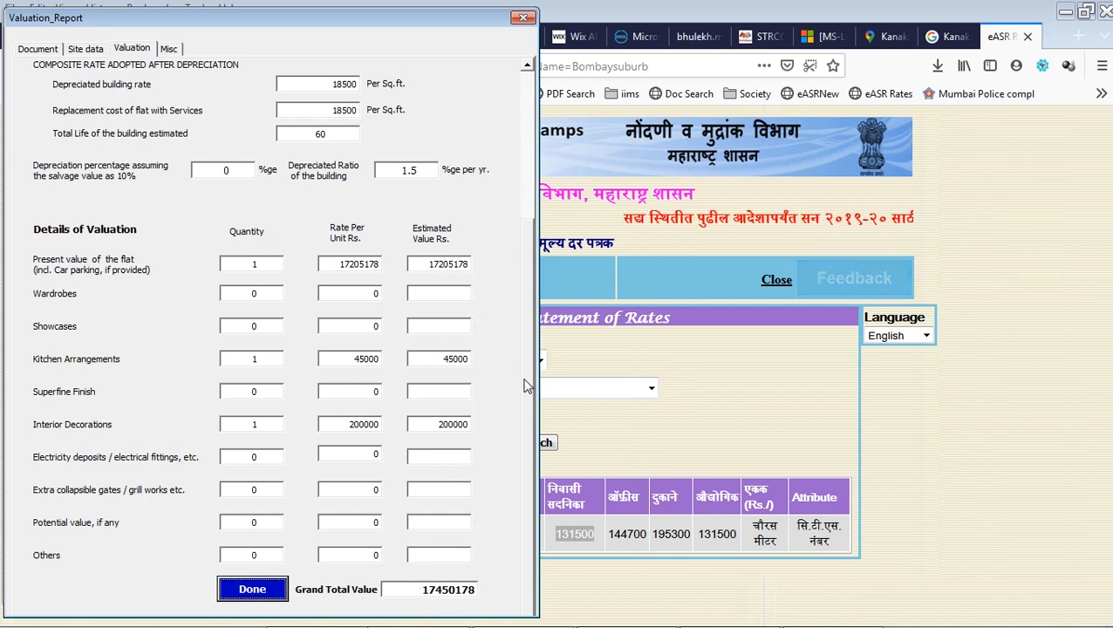
scroll(520, 379, "up", 5)
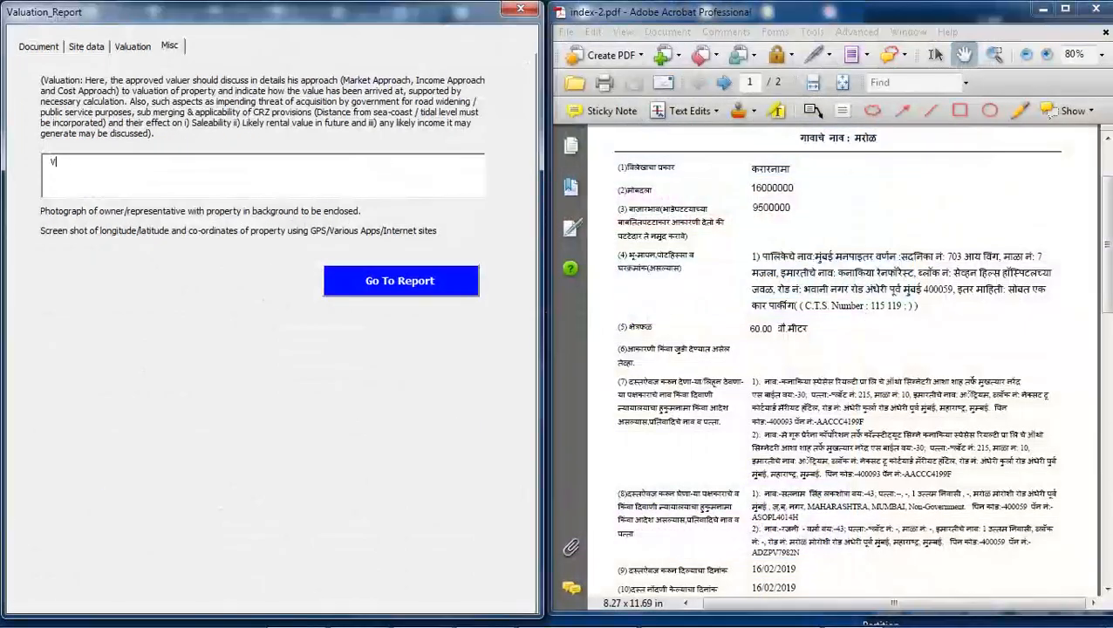
Complete the 'Valuation is derived by Composite rate method' remark and go to the report.
type("al")
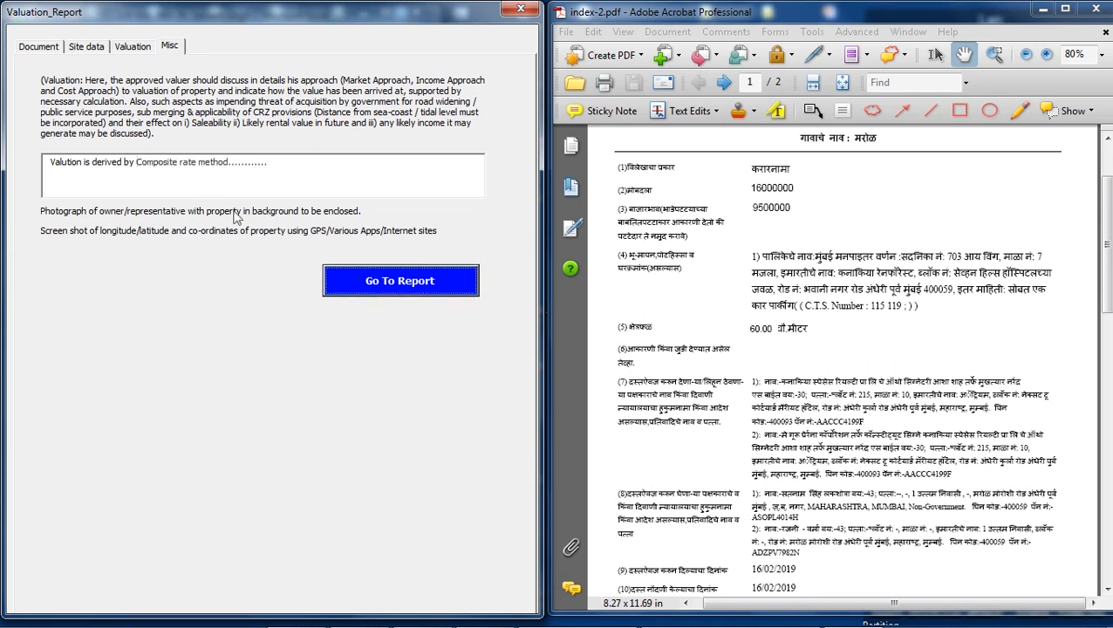
left_click(95, 182)
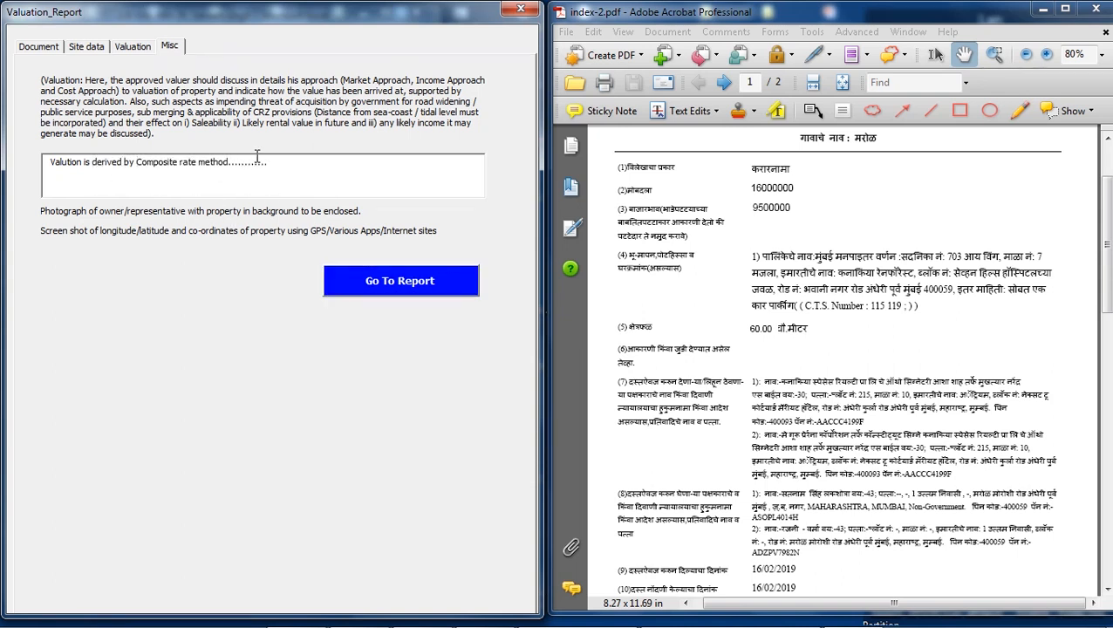
left_click(414, 288)
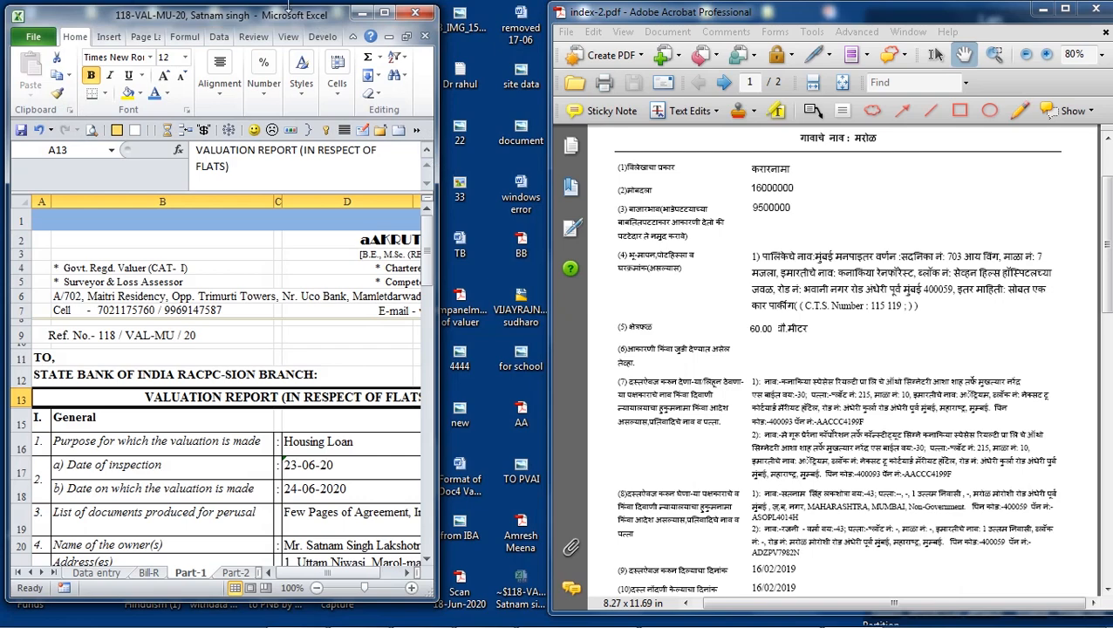
Maximize the report, scroll through Part-1, then open Part-2 showing door 703 on the 7th floor.
double_click(285, 24)
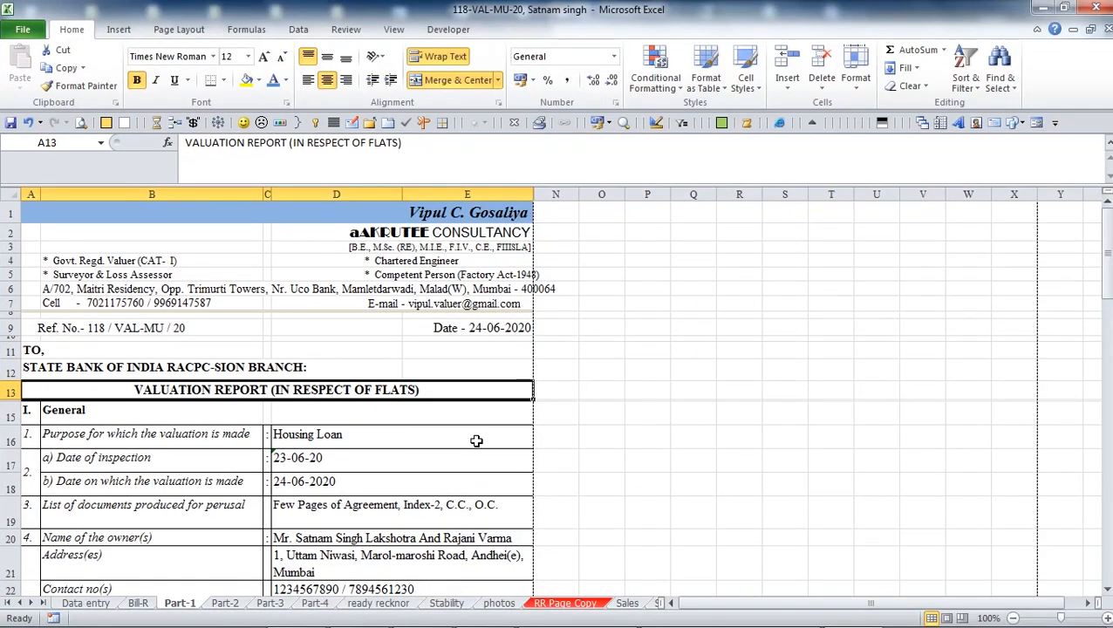
scroll(226, 302, "down", 1)
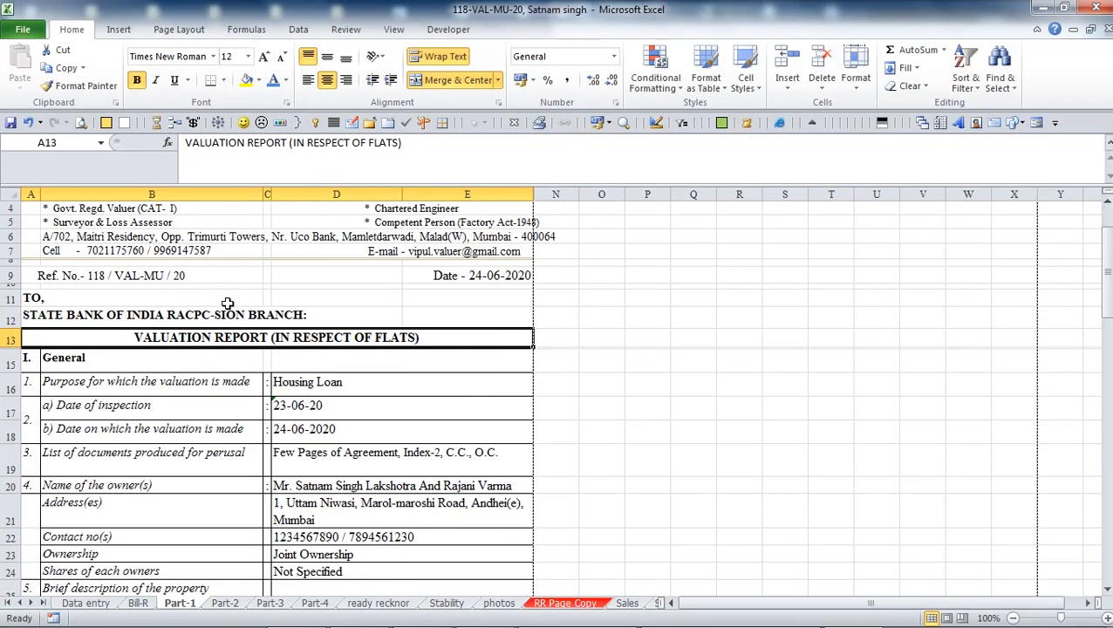
scroll(288, 387, "down", 1)
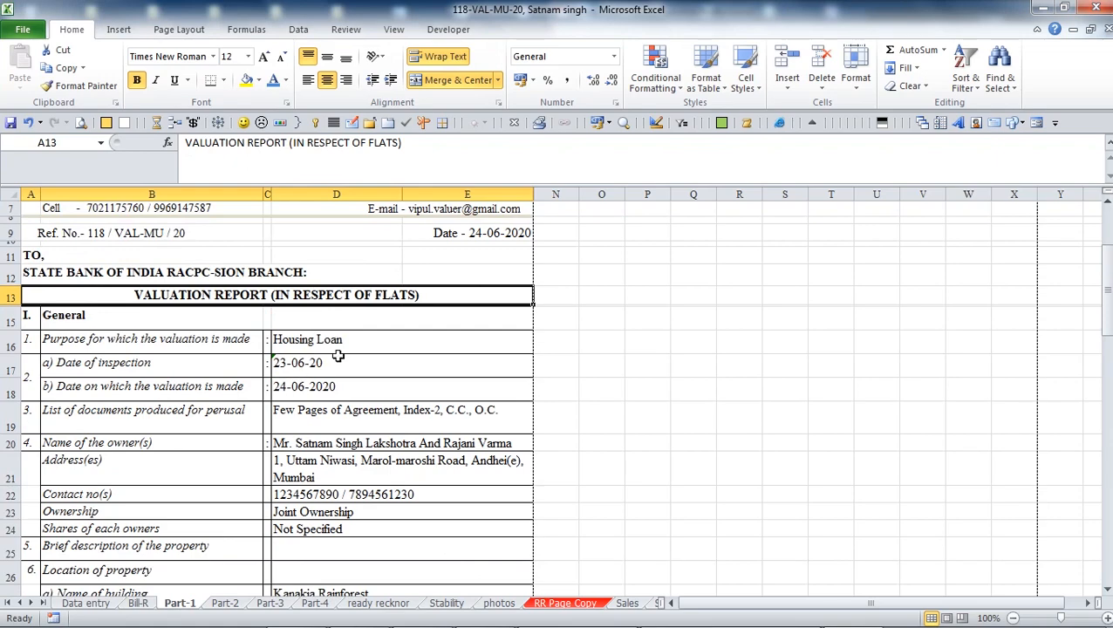
scroll(338, 357, "down", 1)
scroll(337, 357, "down", 2)
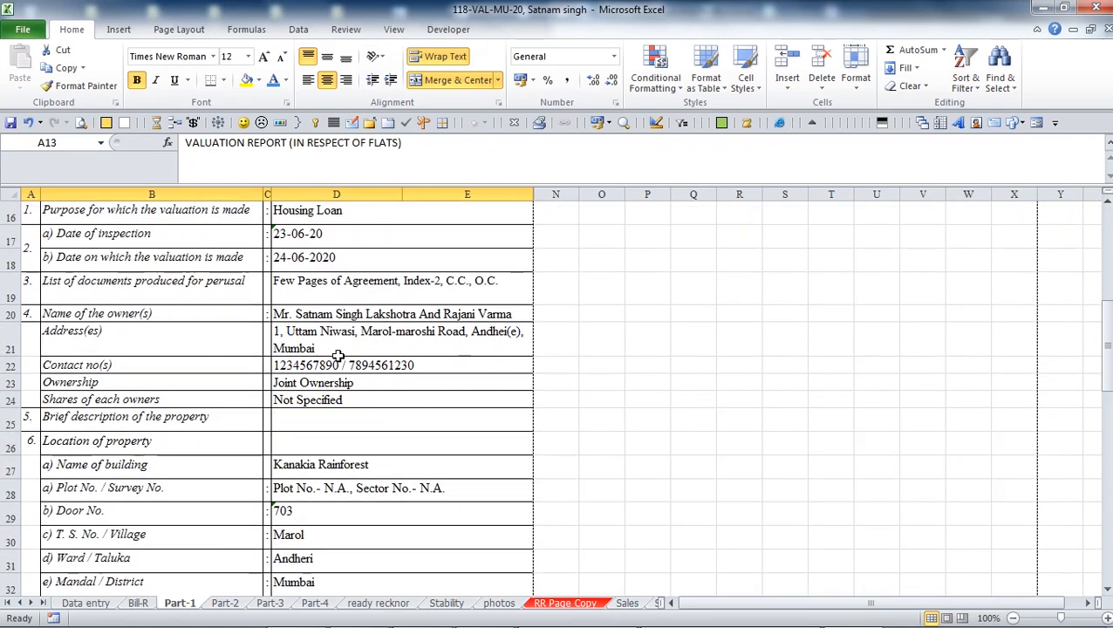
scroll(338, 356, "down", 1)
scroll(337, 355, "down", 3)
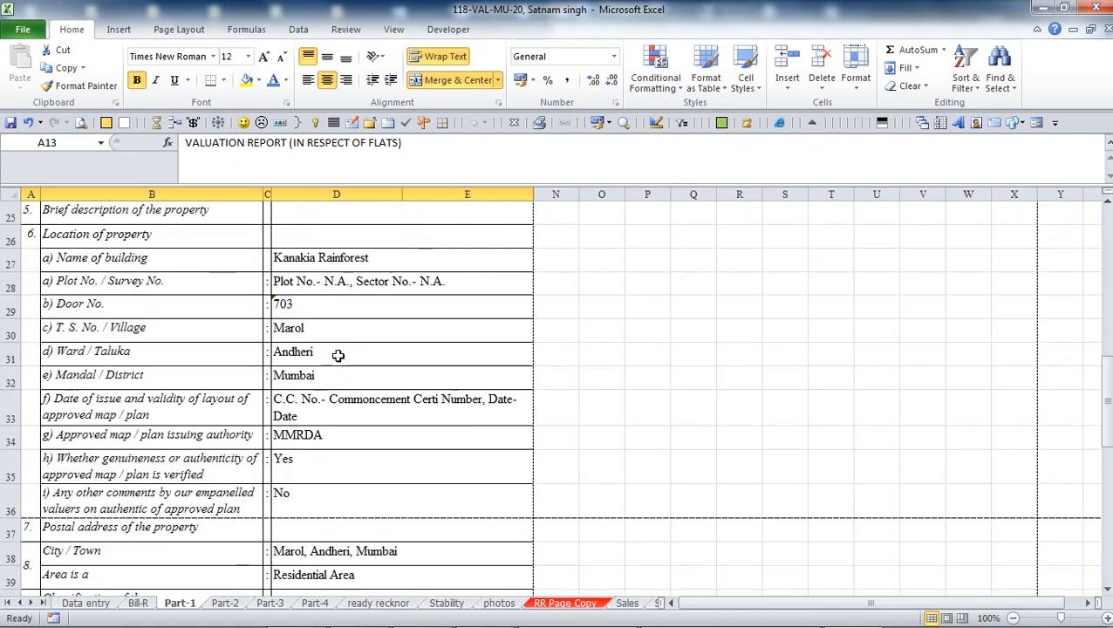
scroll(338, 356, "down", 1)
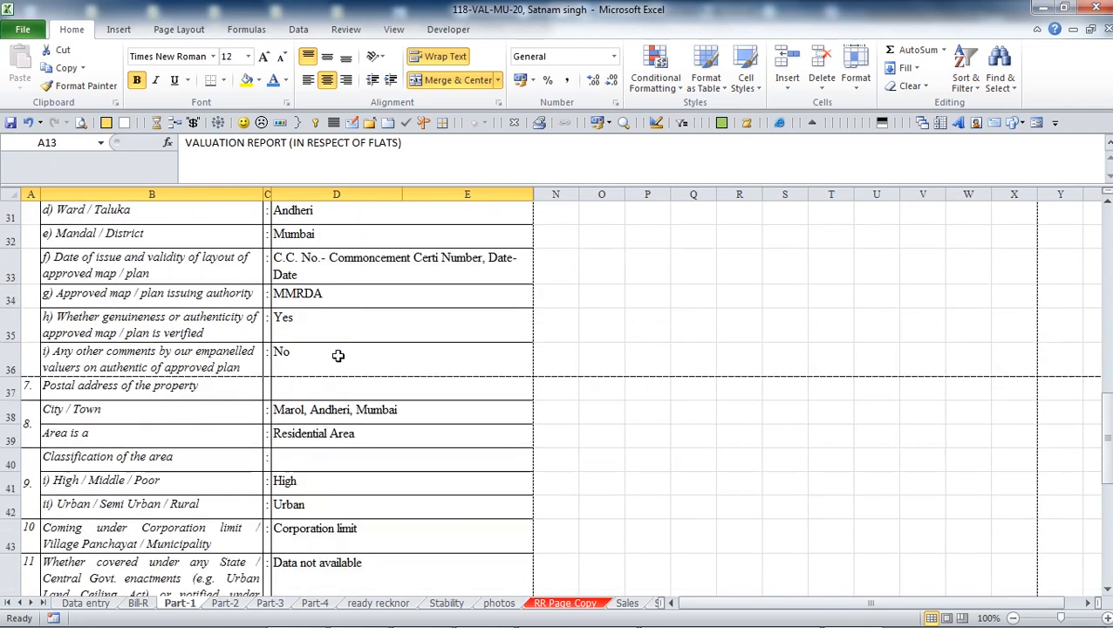
scroll(337, 356, "down", 1)
scroll(337, 356, "down", 4)
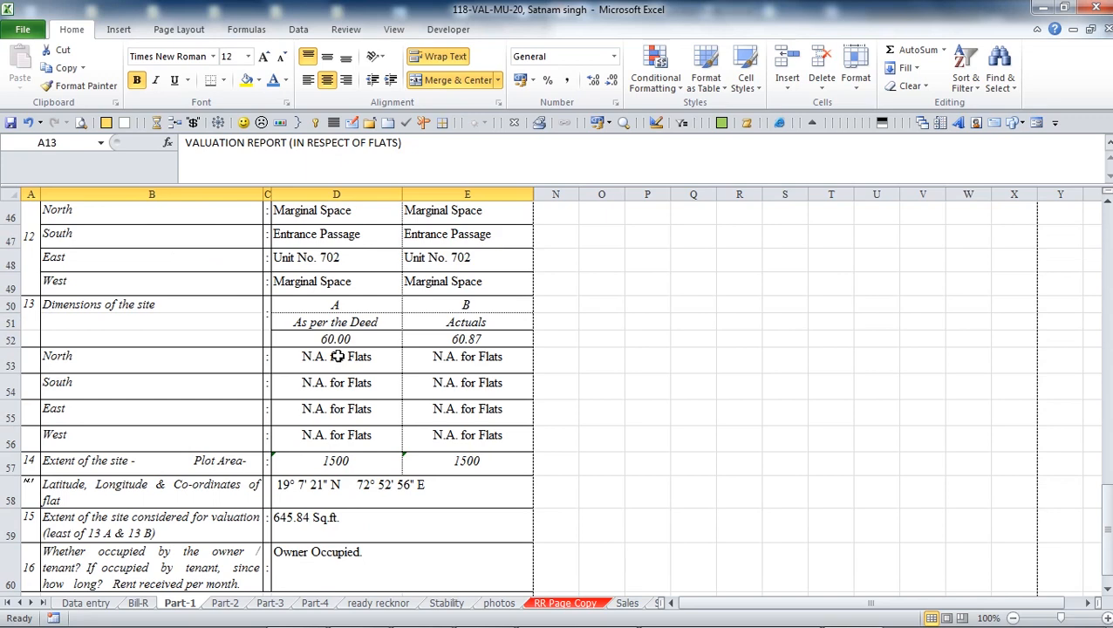
scroll(337, 356, "down", 1)
scroll(338, 356, "down", 1)
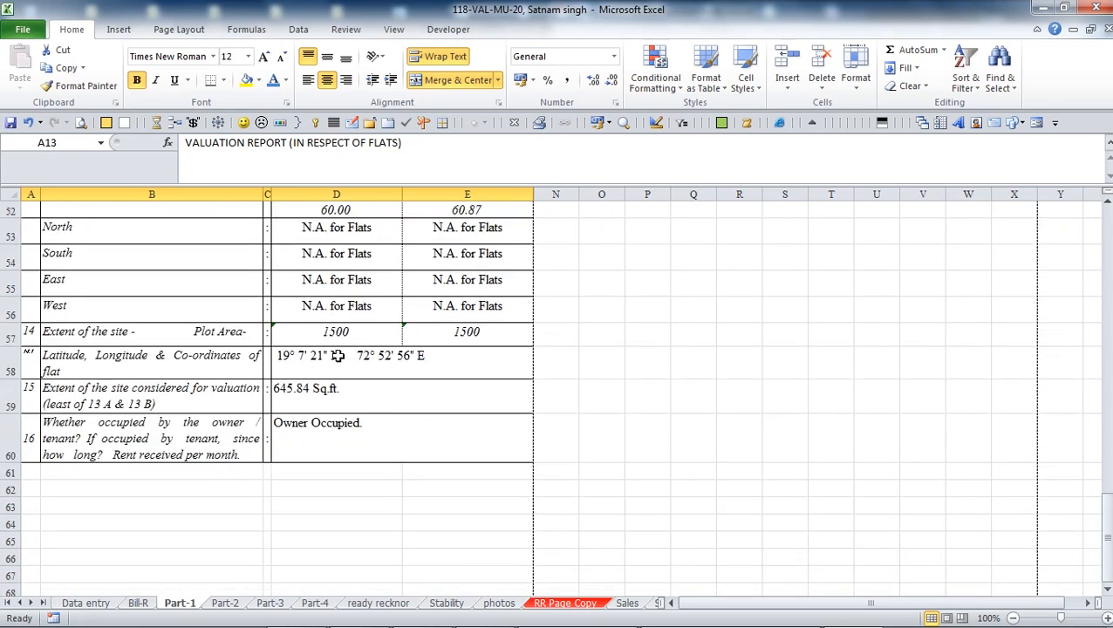
left_click(224, 605)
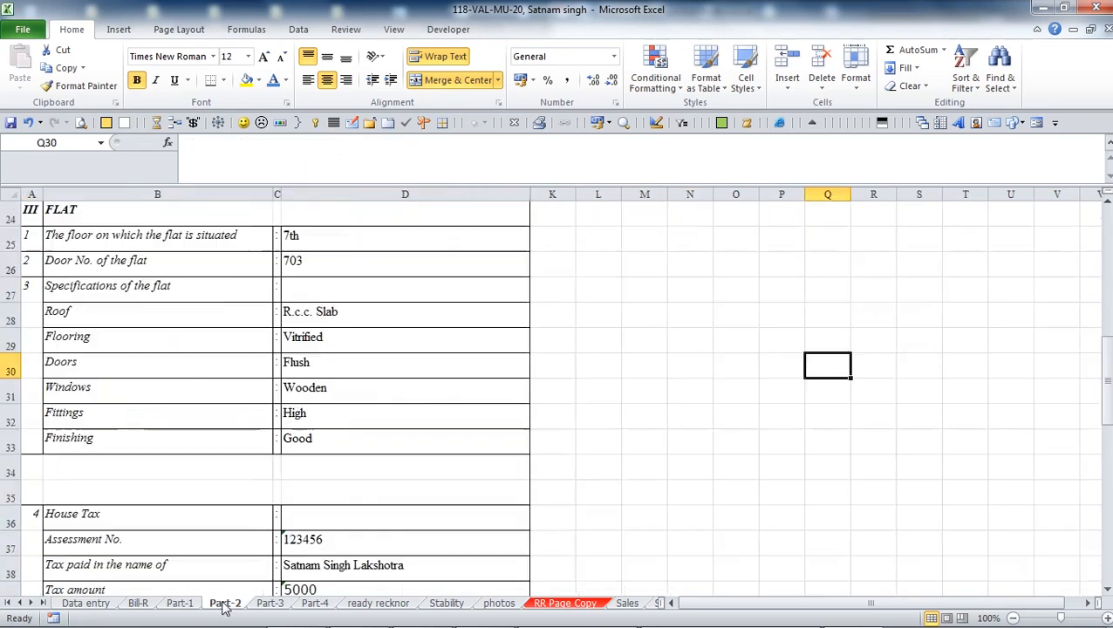
Scroll the Part-2 sheet to row 57, ending at the 'In Moderate demand' marketability and 18,500 per sq.ft composite rate.
scroll(230, 251, "up", 7)
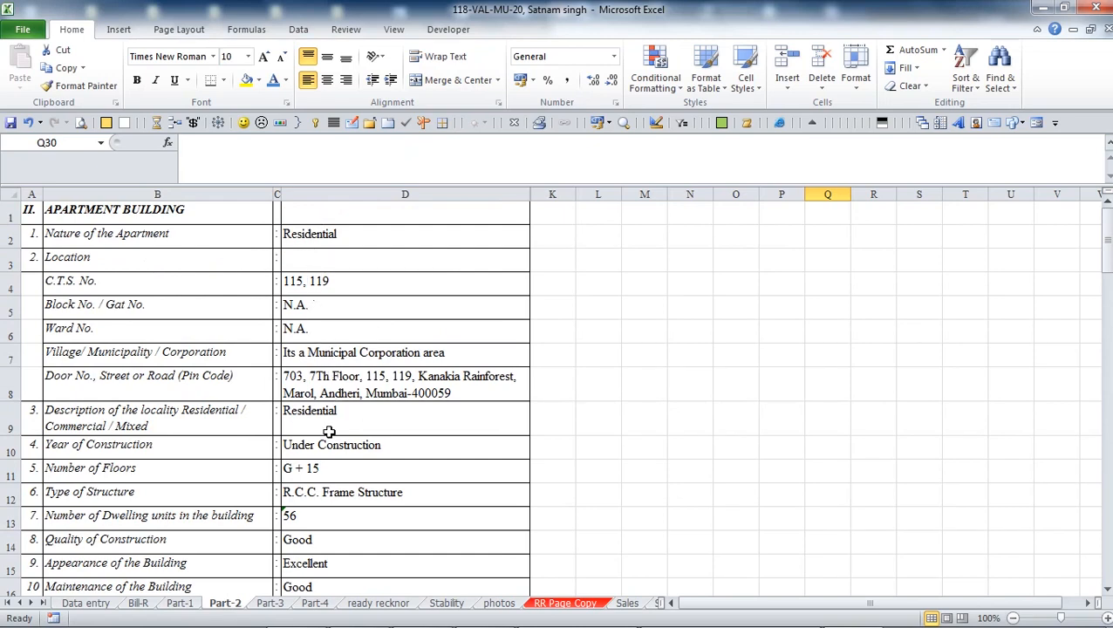
scroll(329, 432, "down", 3)
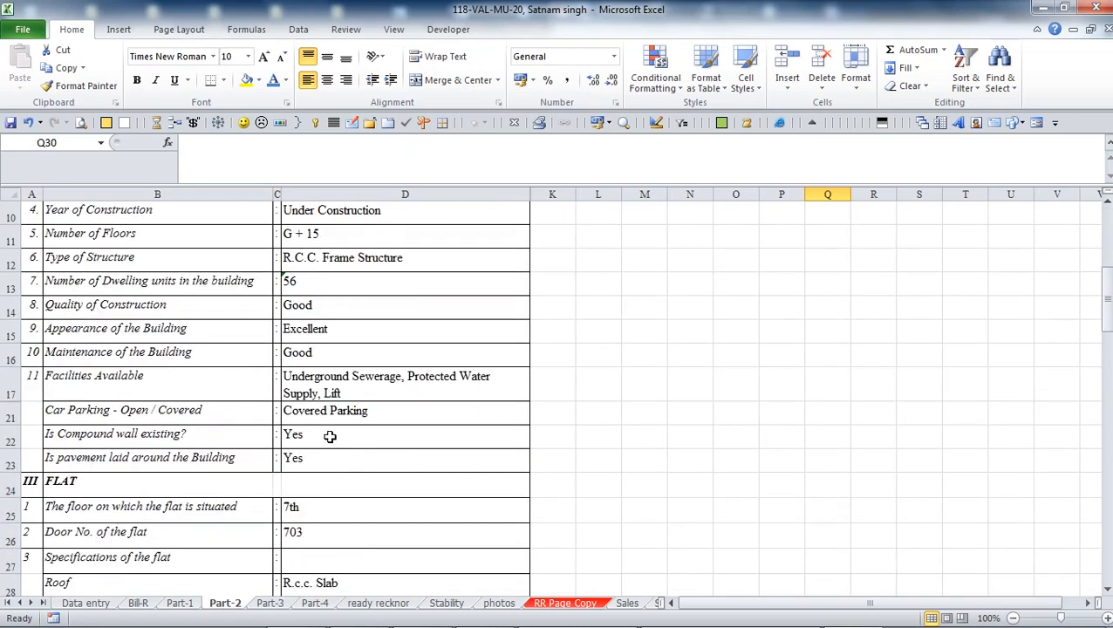
scroll(329, 436, "down", 4)
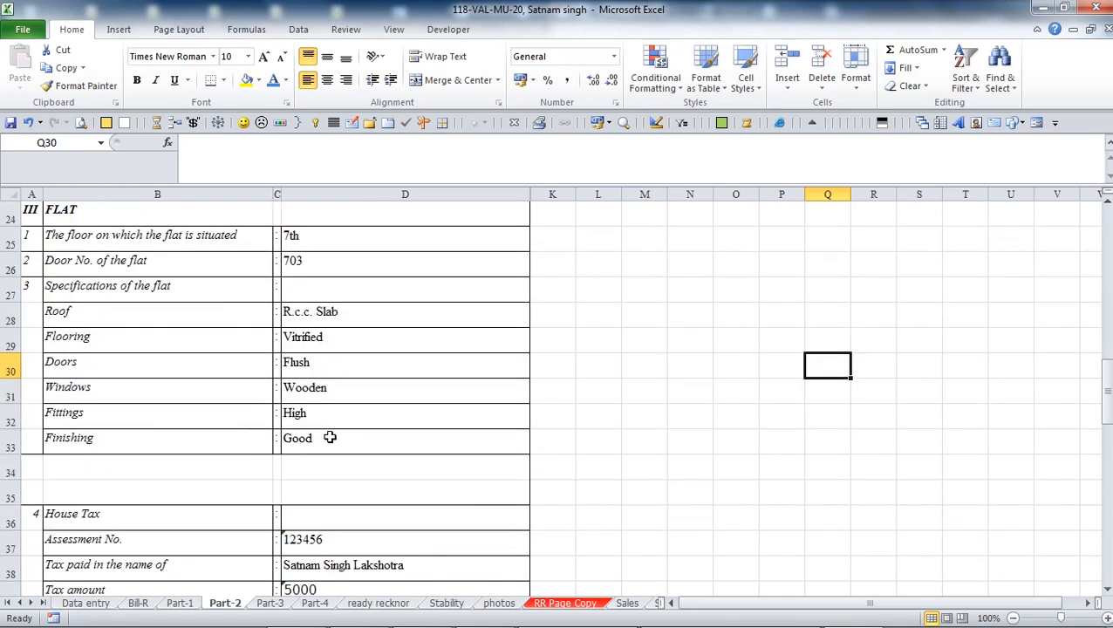
scroll(330, 437, "down", 4)
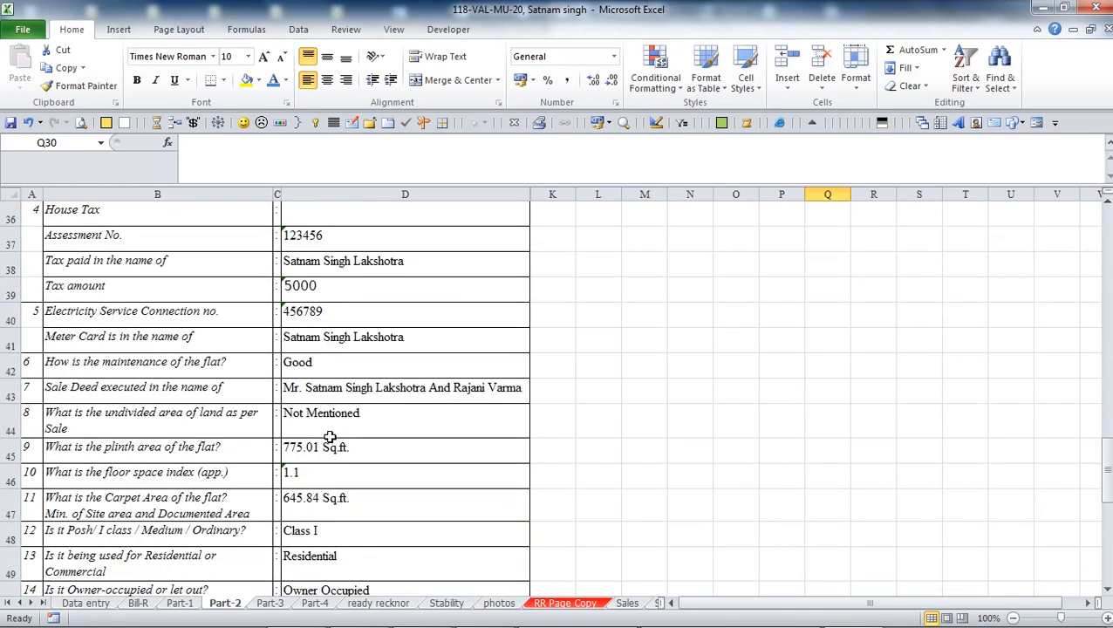
scroll(330, 437, "down", 4)
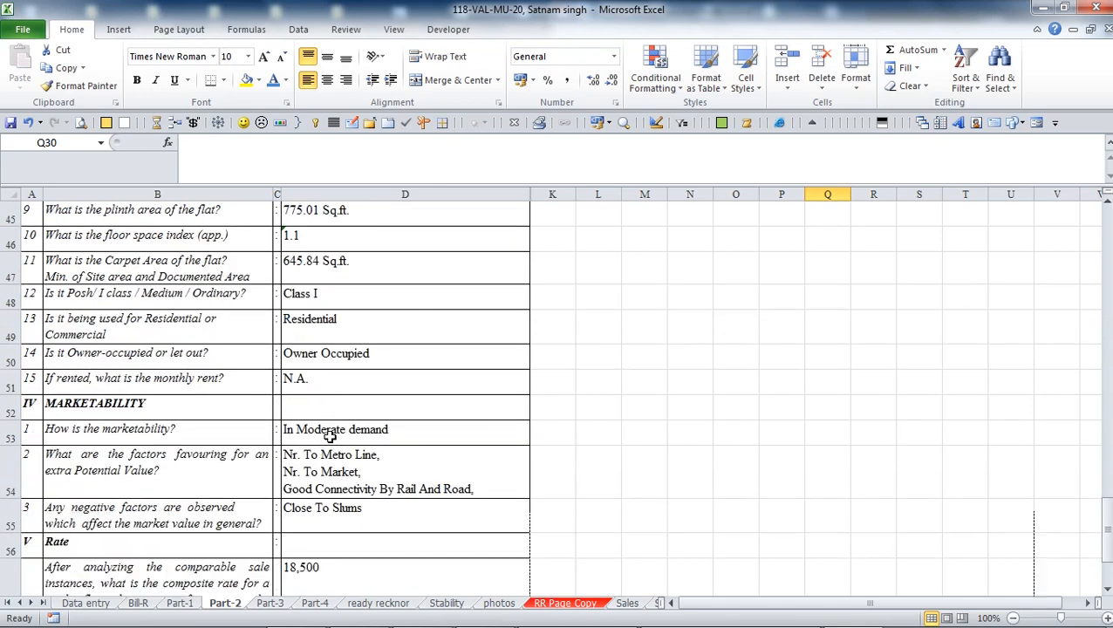
scroll(329, 437, "down", 1)
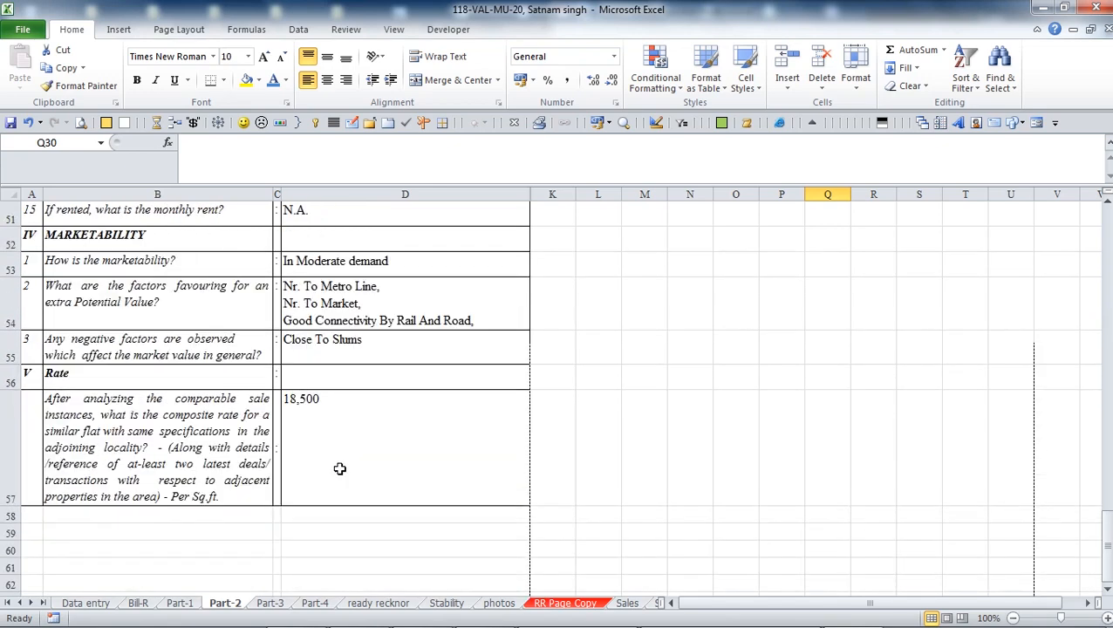
Go through Part-3 to the Total (₹1,74,60,178) and Realisable Value of Unit (₹1,57,14,000) rows.
left_click(270, 602)
scroll(325, 365, "up", 4)
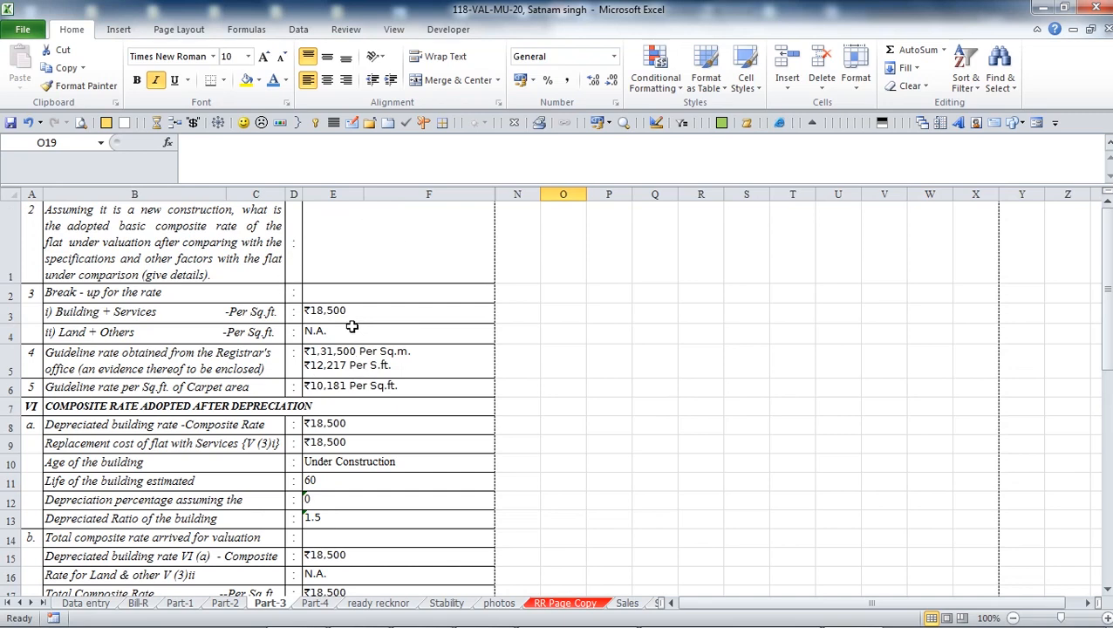
scroll(355, 490, "down", 1)
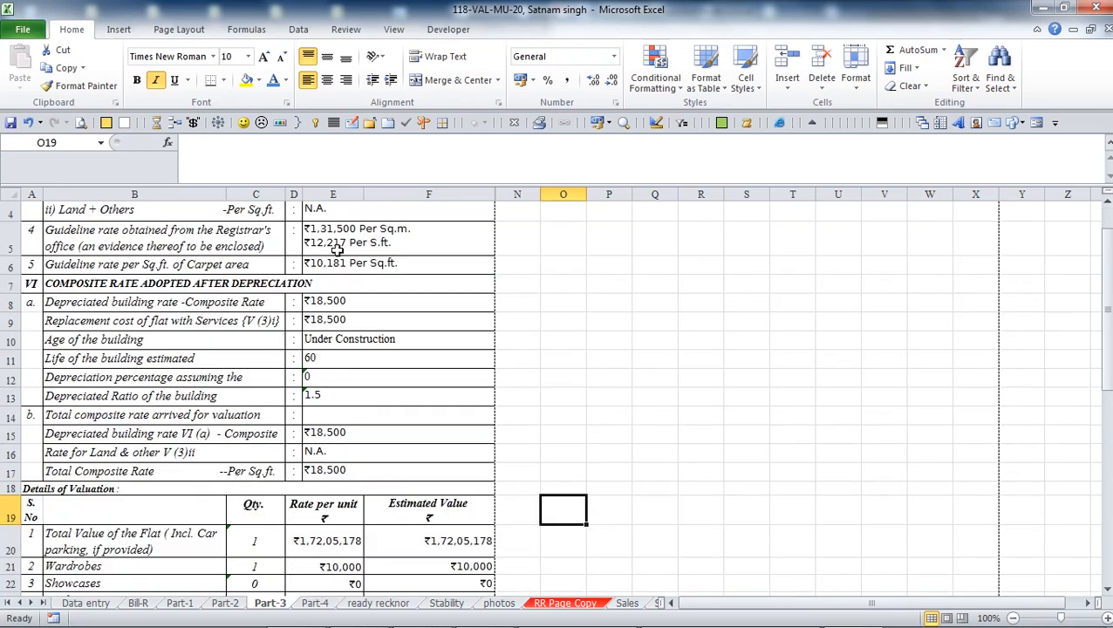
scroll(368, 382, "down", 1)
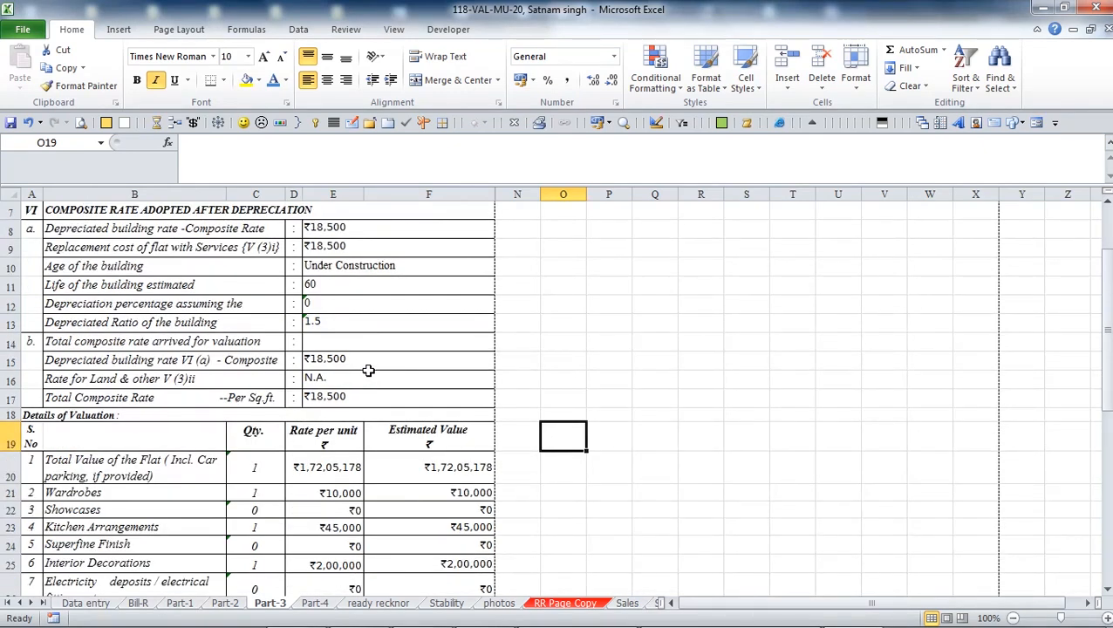
scroll(368, 371, "down", 1)
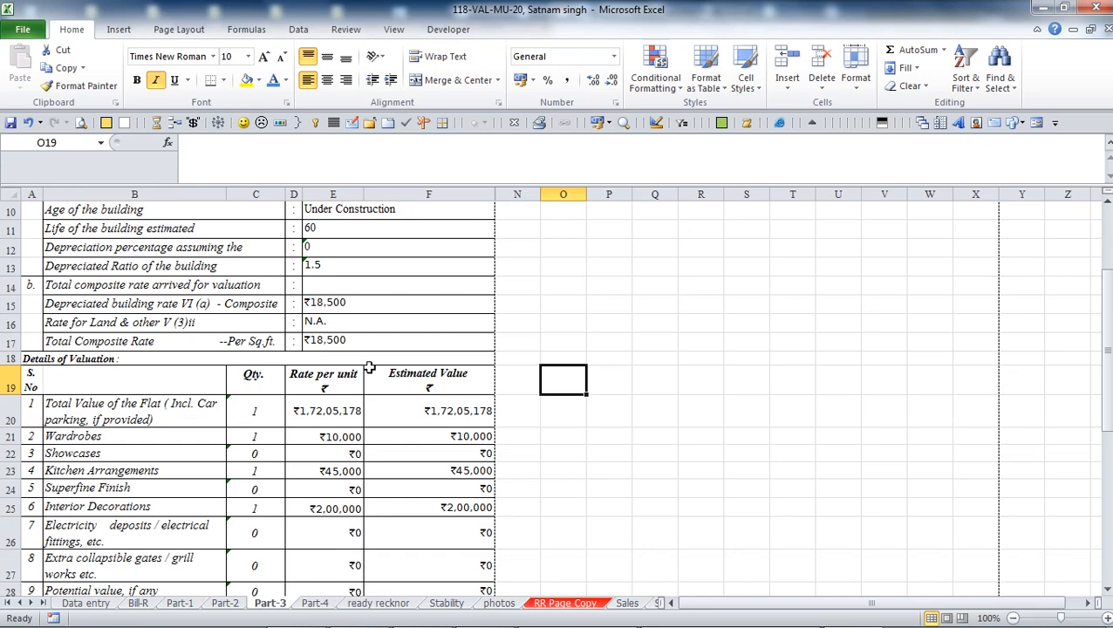
scroll(369, 368, "down", 1)
scroll(369, 367, "down", 1)
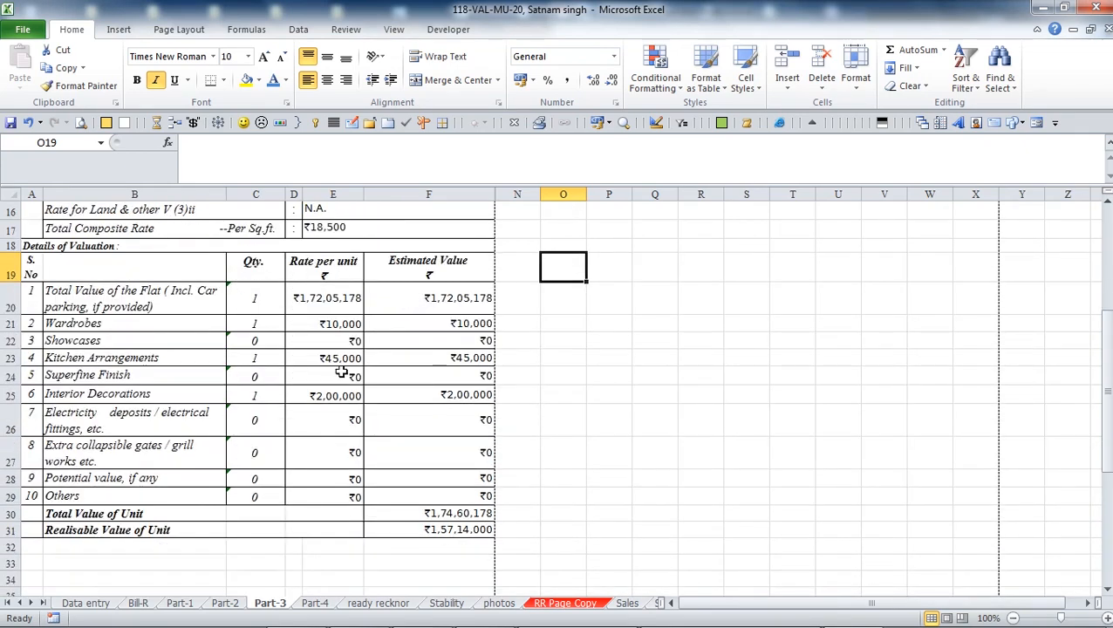
On Part-4, read the notes, realisable value statement, Place and Signature block and inspection declaration in A1–A6.
left_click(318, 603)
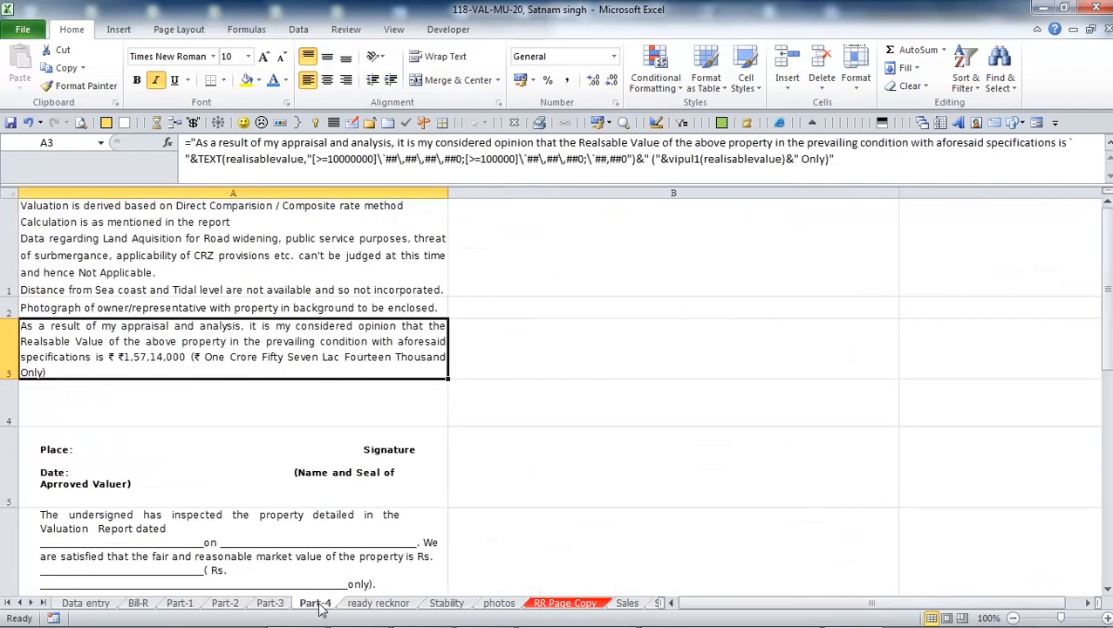
left_click(212, 227)
left_click(214, 335)
left_click(203, 405)
left_click(215, 467)
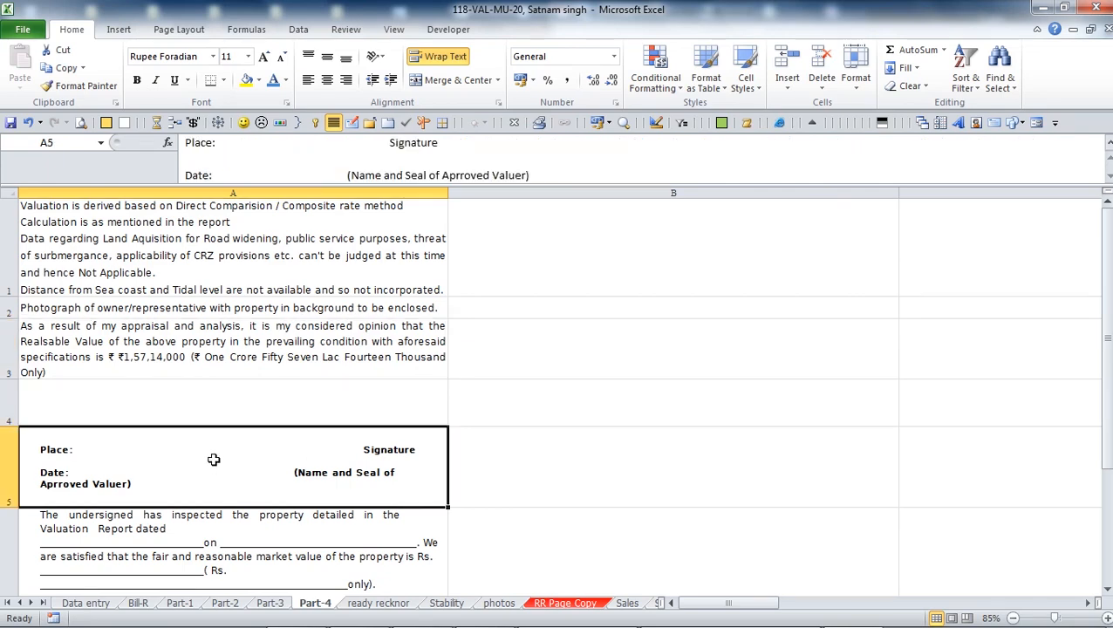
left_click(238, 532)
scroll(287, 418, "down", 1)
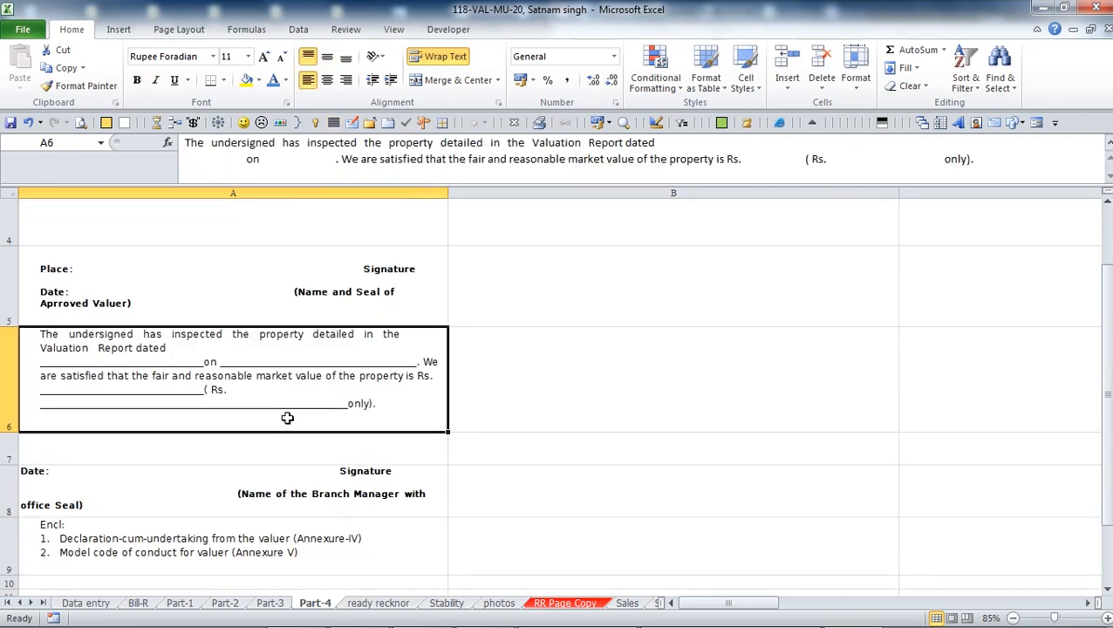
scroll(287, 418, "down", 1)
scroll(288, 418, "up", 2)
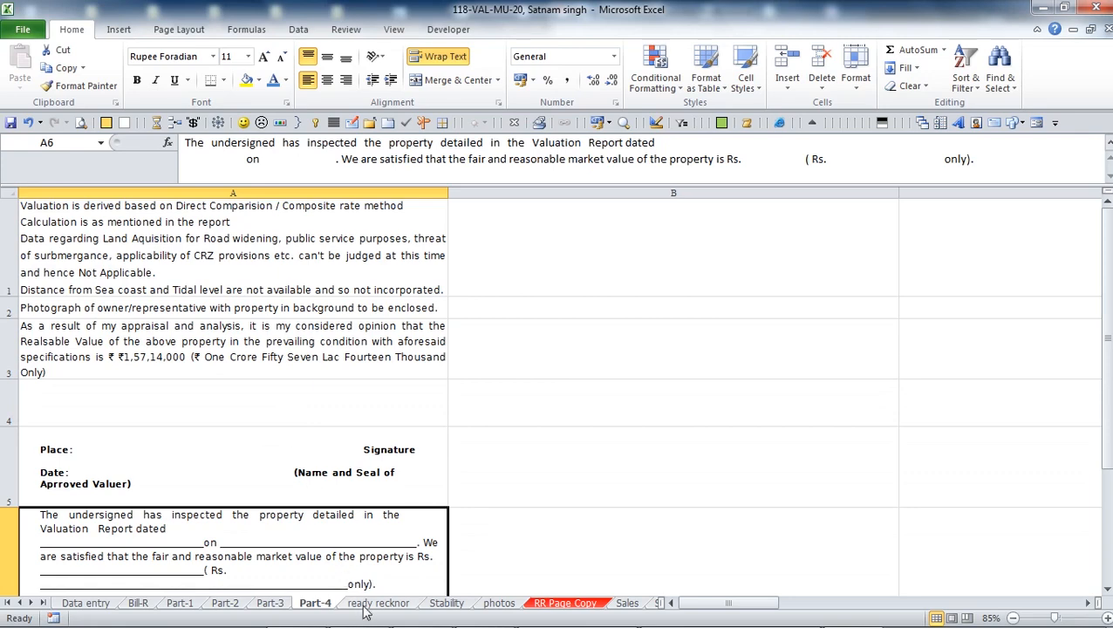
From the Stability sheet, generate the Stability Cumulative Bill and preview the ₹5,310 Bill-R invoice.
left_click(457, 604)
scroll(397, 428, "up", 3)
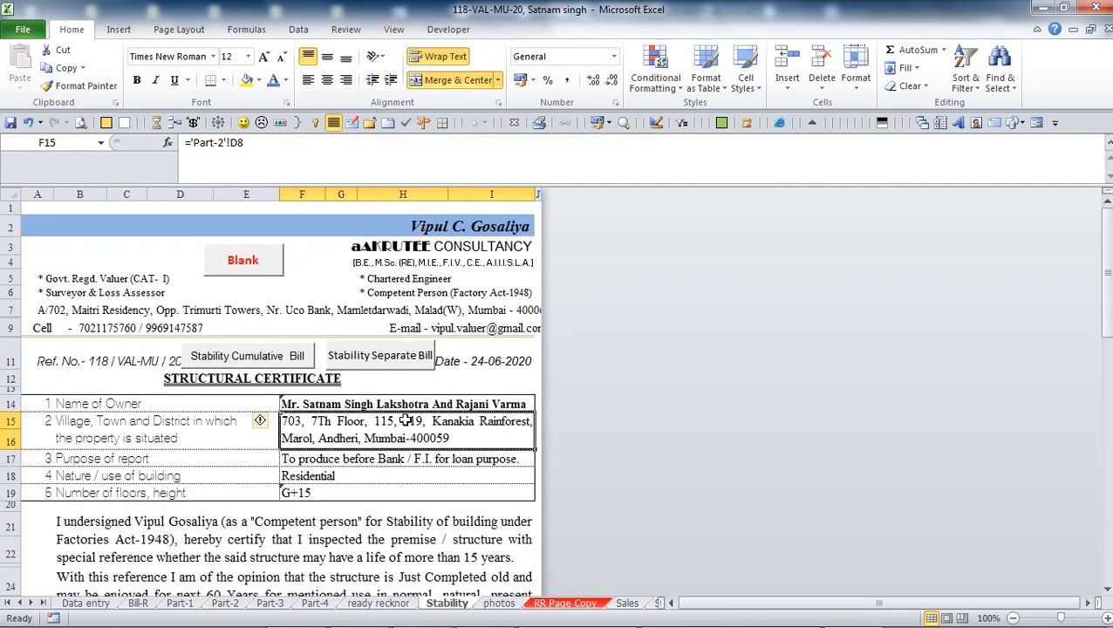
scroll(401, 423, "down", 3)
scroll(408, 420, "up", 2)
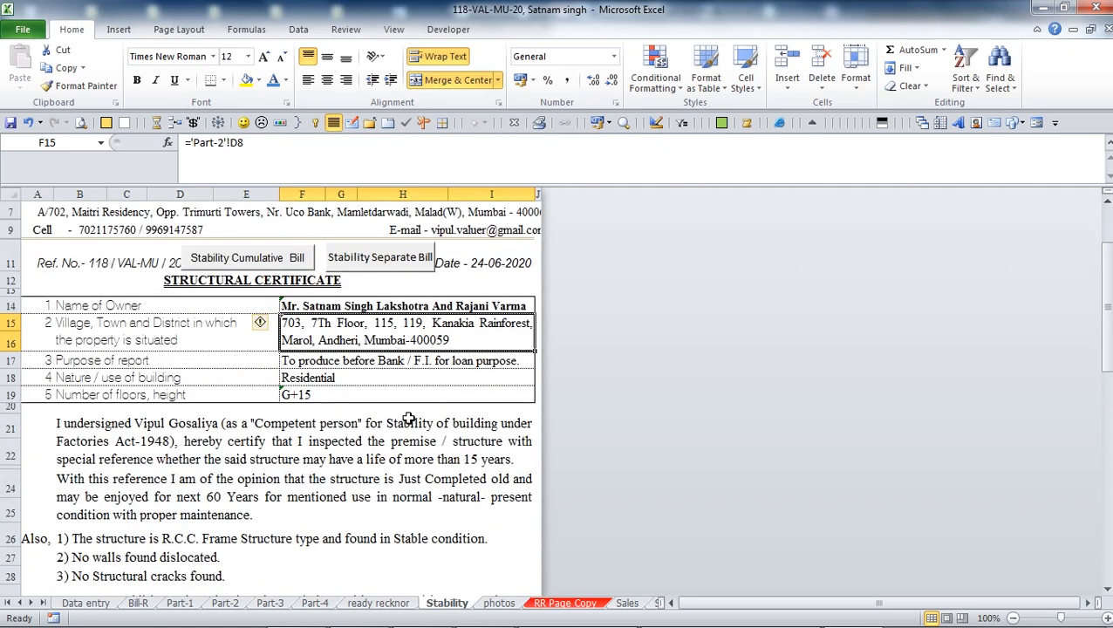
left_click(248, 262)
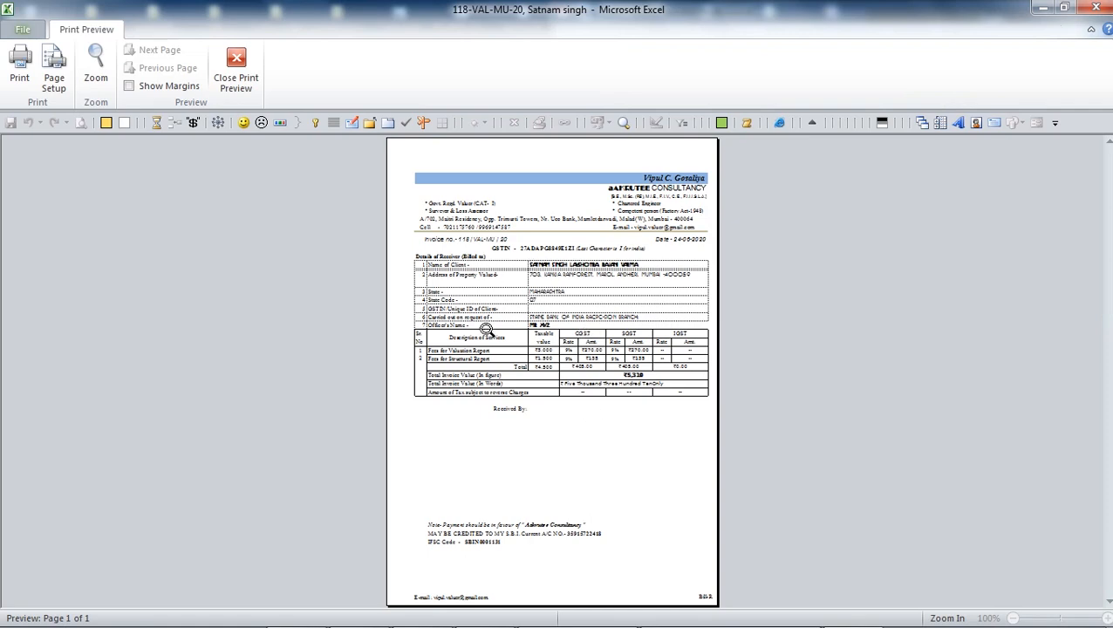
Zoom in to read the invoice totals, close the print preview, and return to the Stability sheet.
left_click(577, 370)
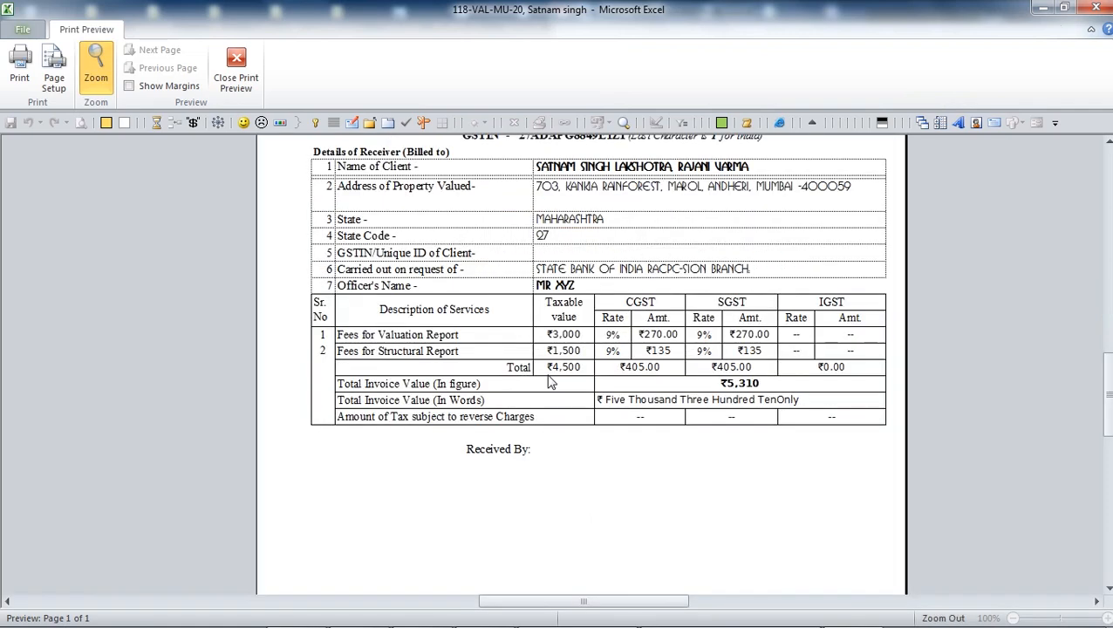
key("Escape")
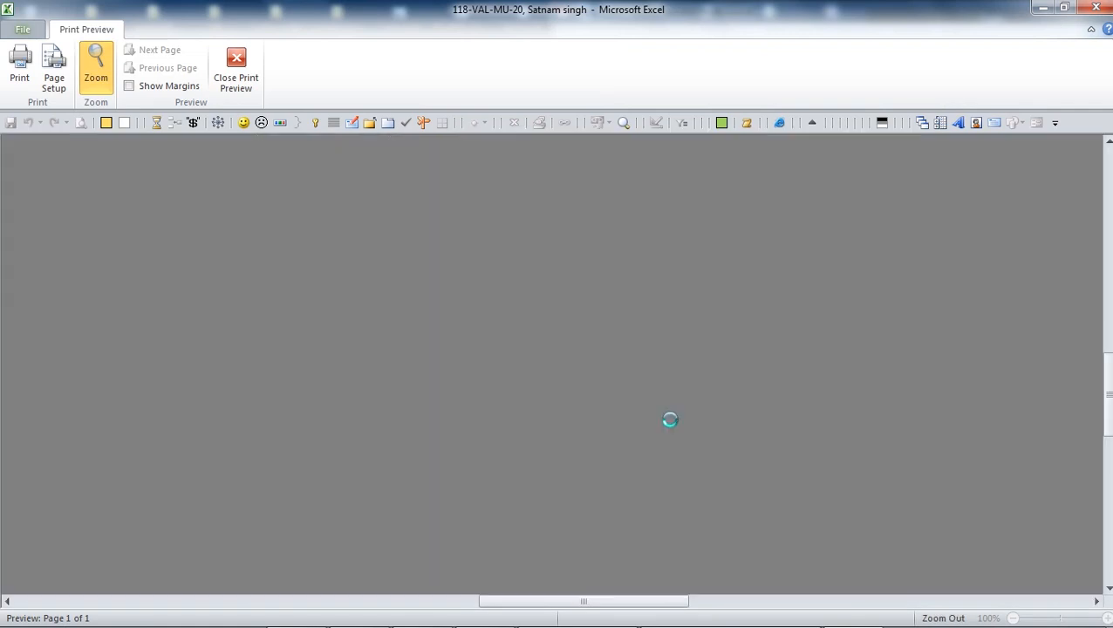
left_click(446, 603)
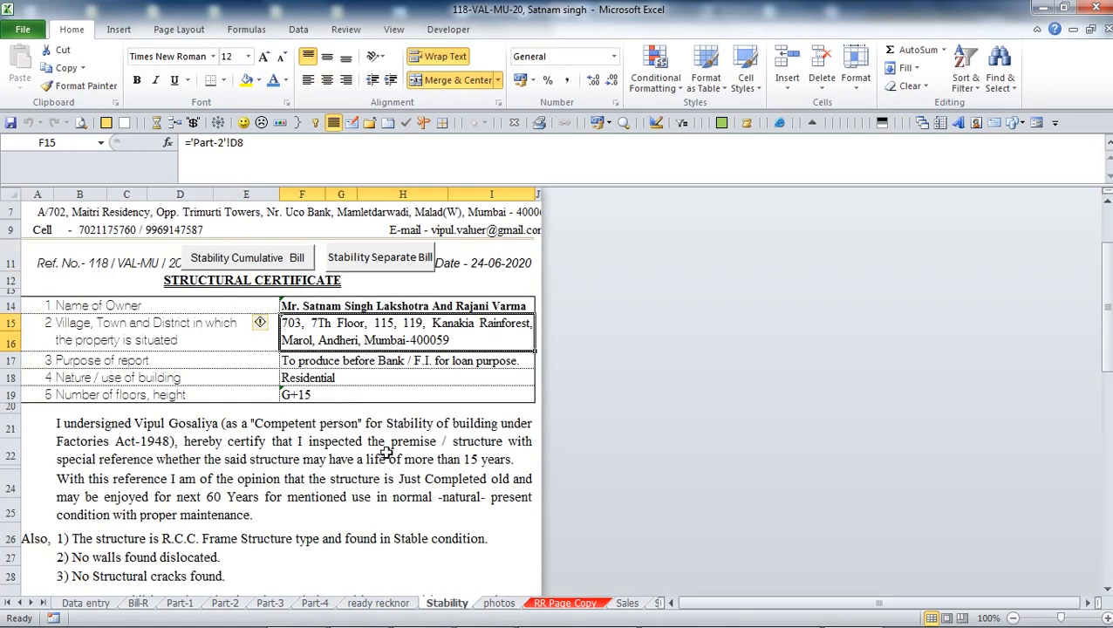
scroll(386, 452, "up", 1)
scroll(388, 451, "down", 3)
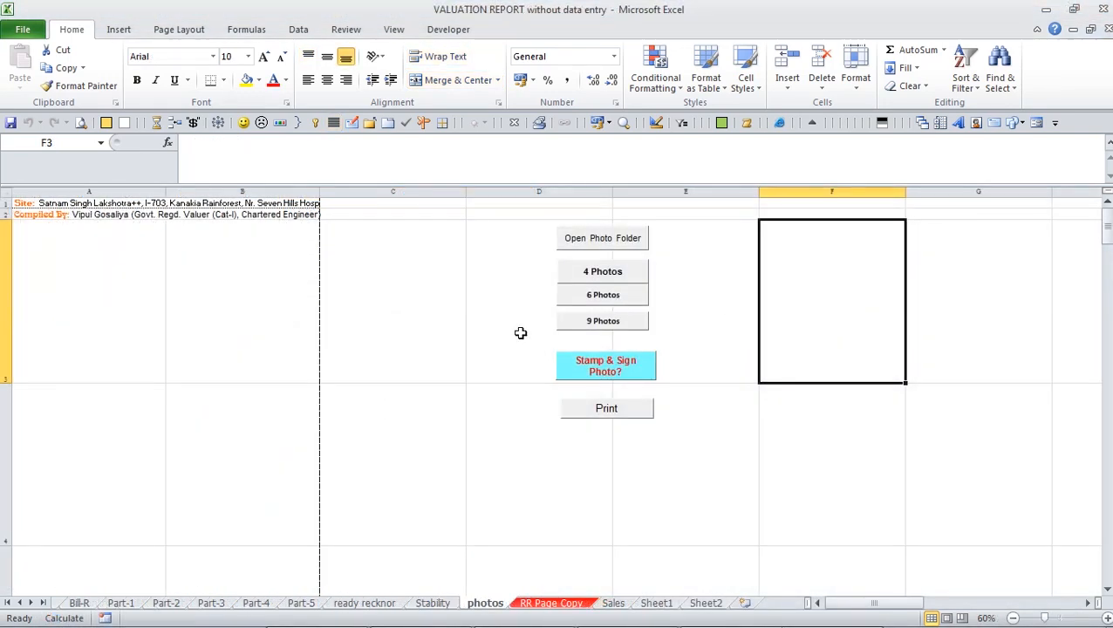
Apply the 6 Photos layout, then flip through Part-1, Part-2 and Part-3 and back to Part-4.
left_click(611, 299)
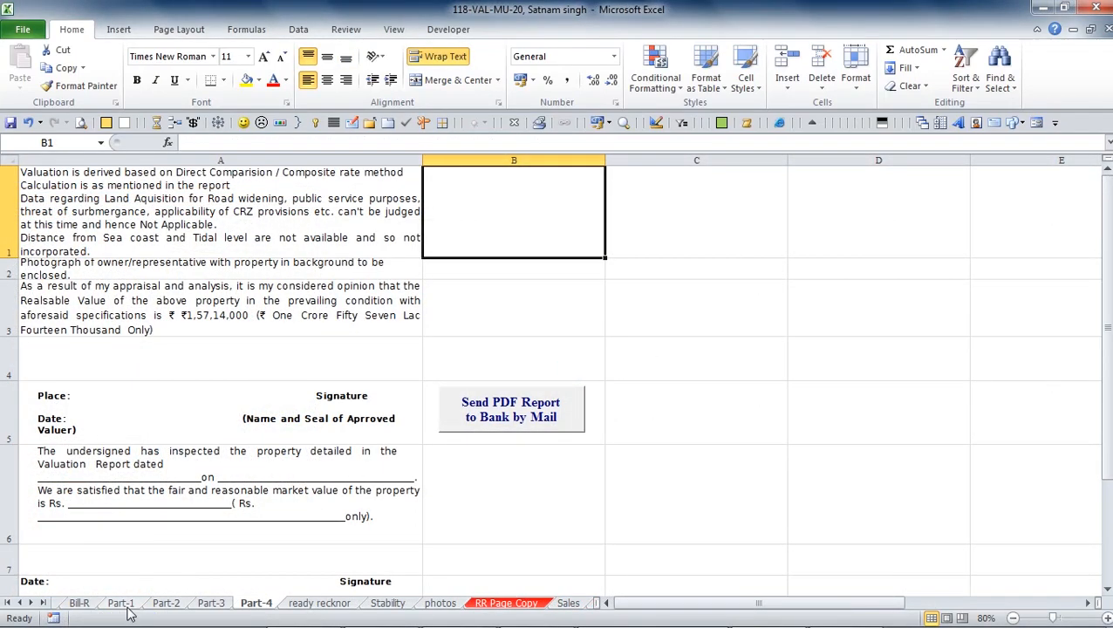
left_click(122, 604)
left_click(167, 605)
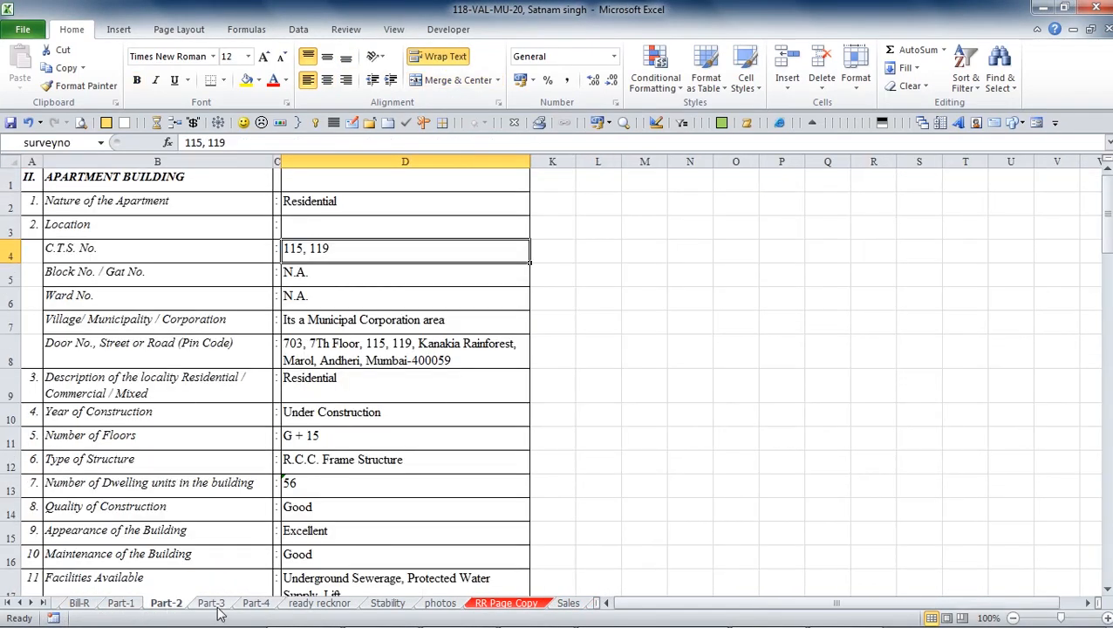
left_click(212, 605)
left_click(266, 604)
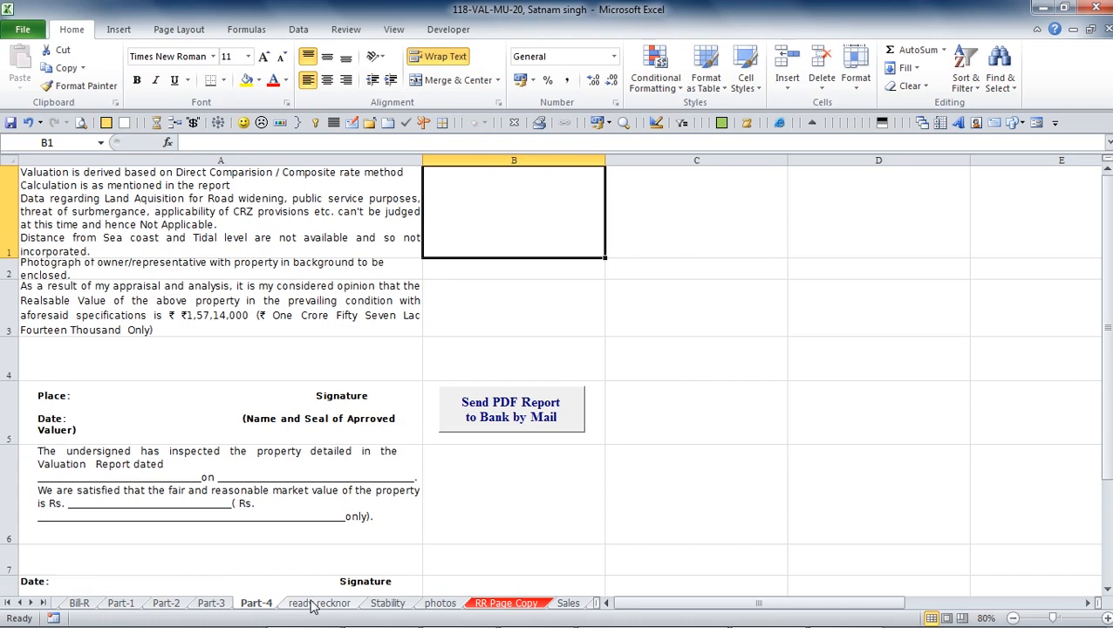
Send the report PDF to the bank by mail, verify the 19.1 KB attachment, and close the draft.
left_click(521, 419)
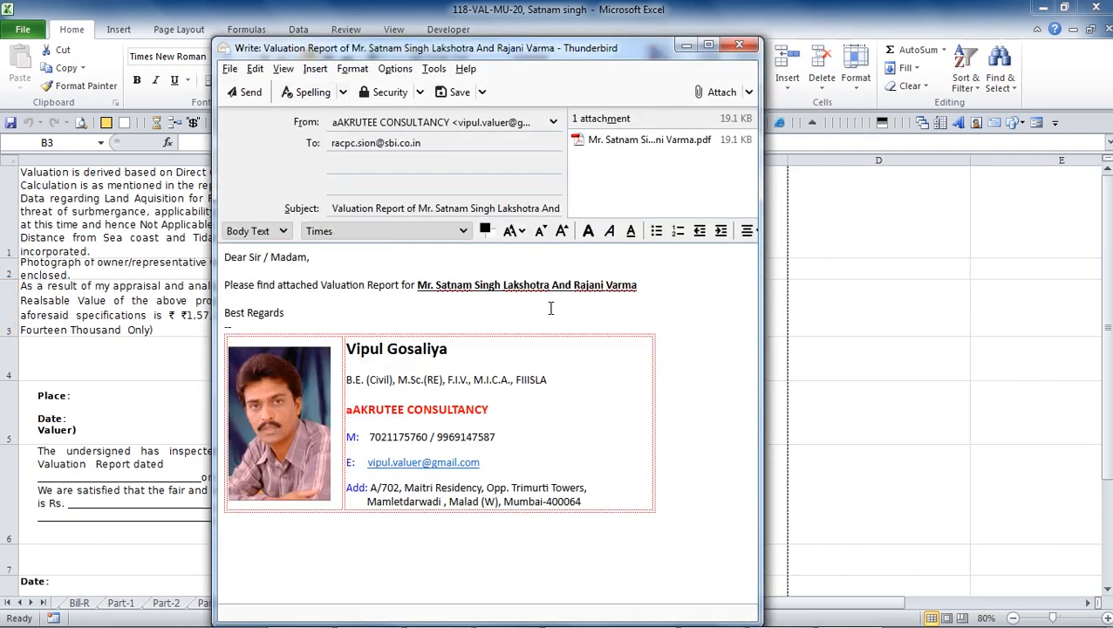
left_click(604, 142)
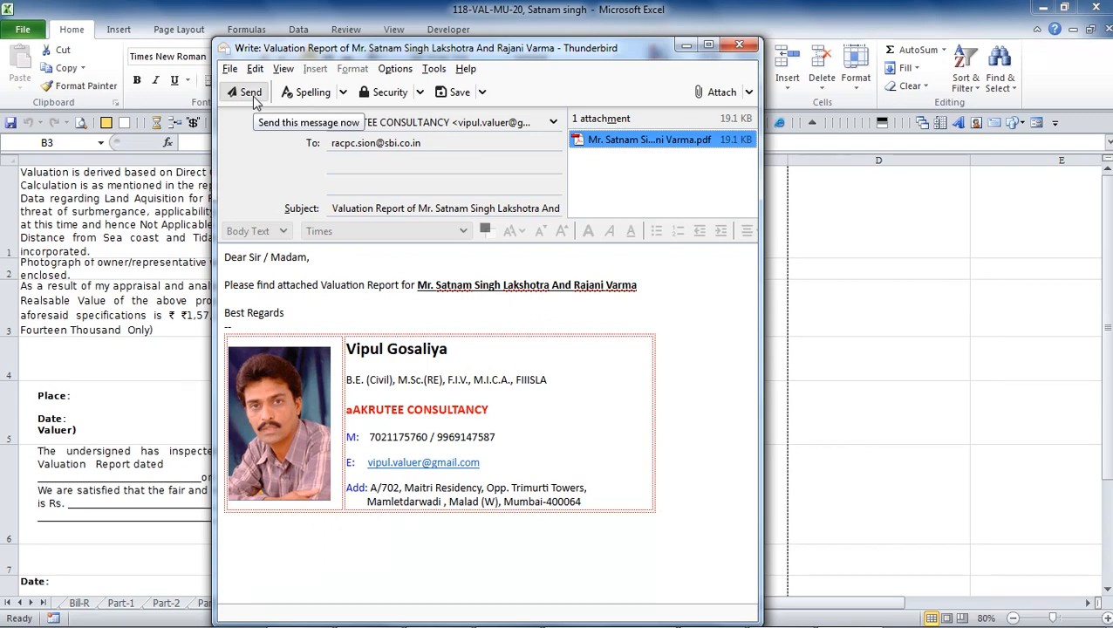
left_click(748, 50)
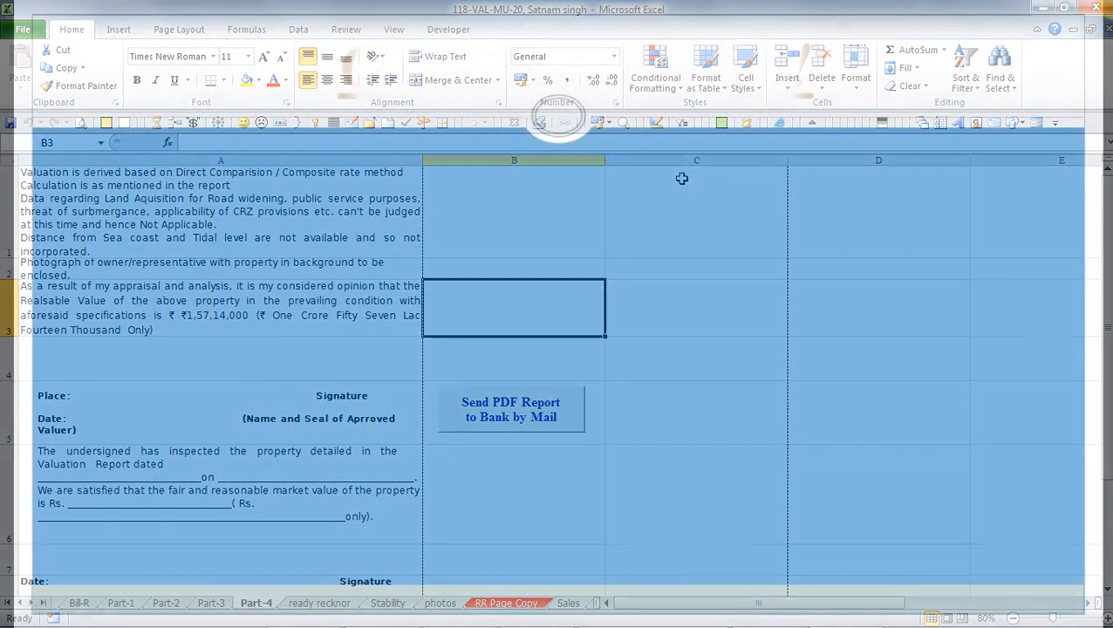